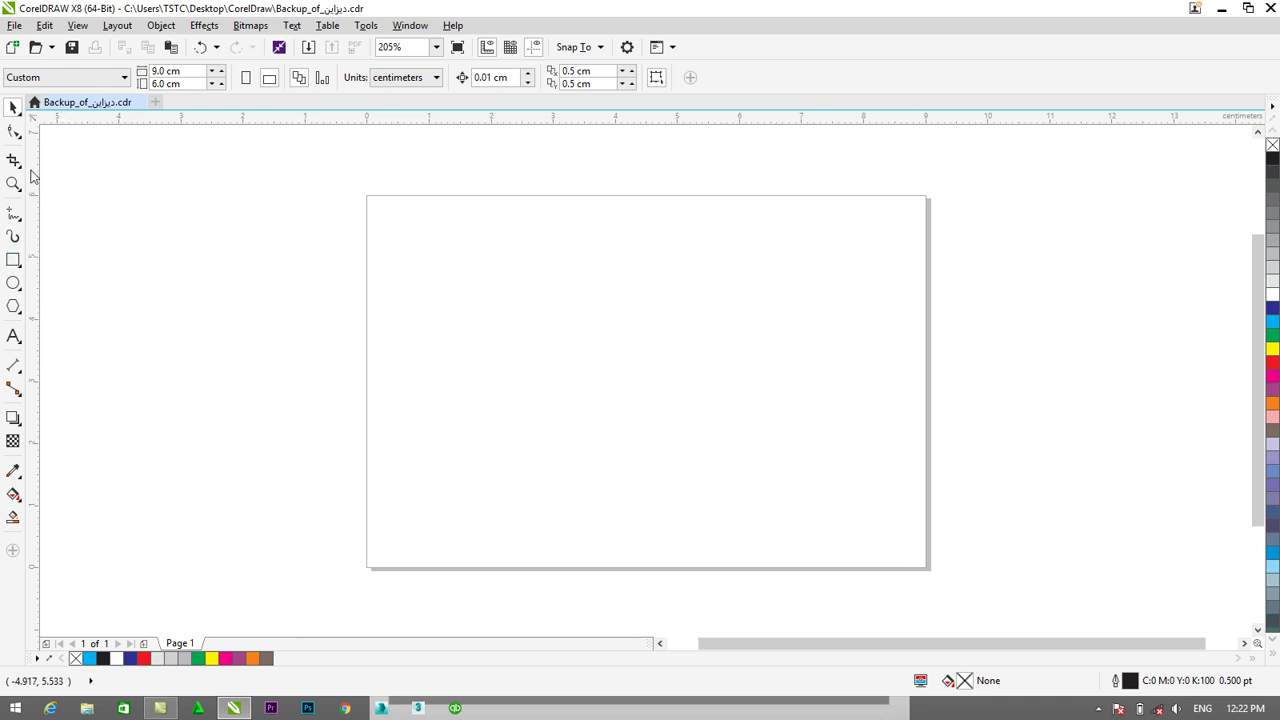
Draw a thin rectangle about 9.02 cm wide and 0.35 cm high along the top edge of the page.
left_click(14, 236)
left_click(14, 261)
left_click_drag(366, 196, 927, 217)
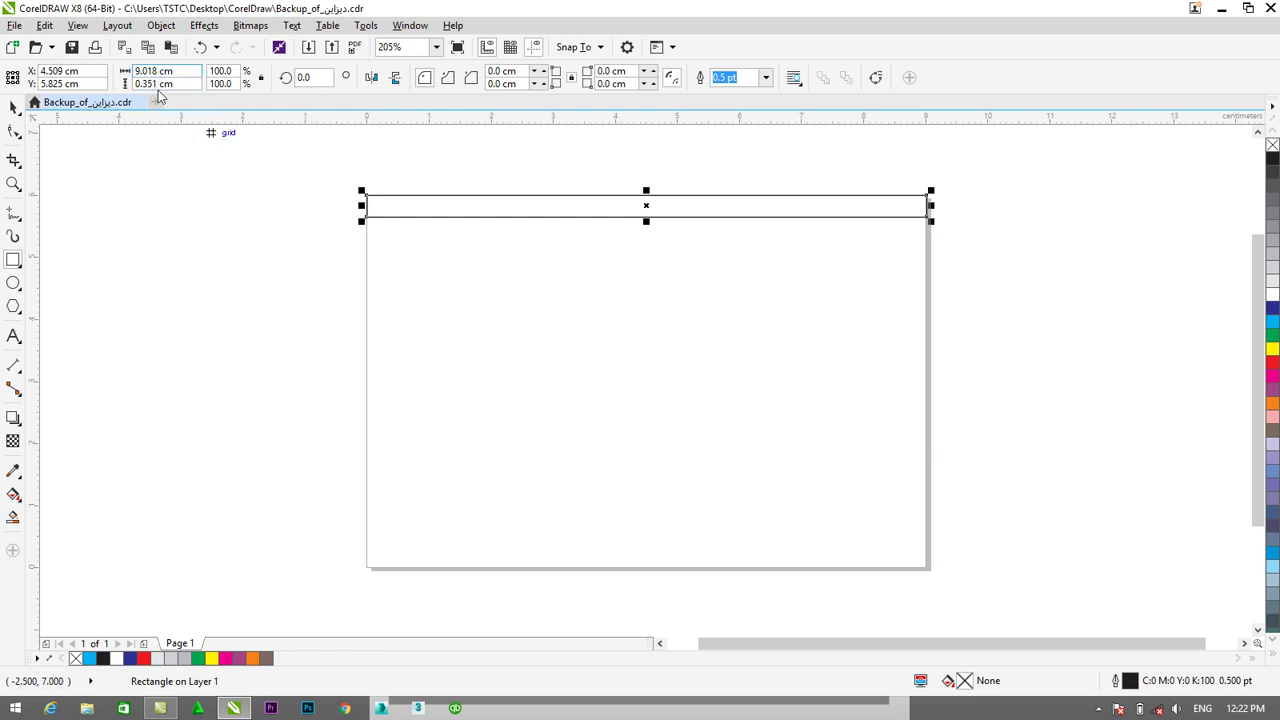
left_click(13, 107)
left_click(454, 326)
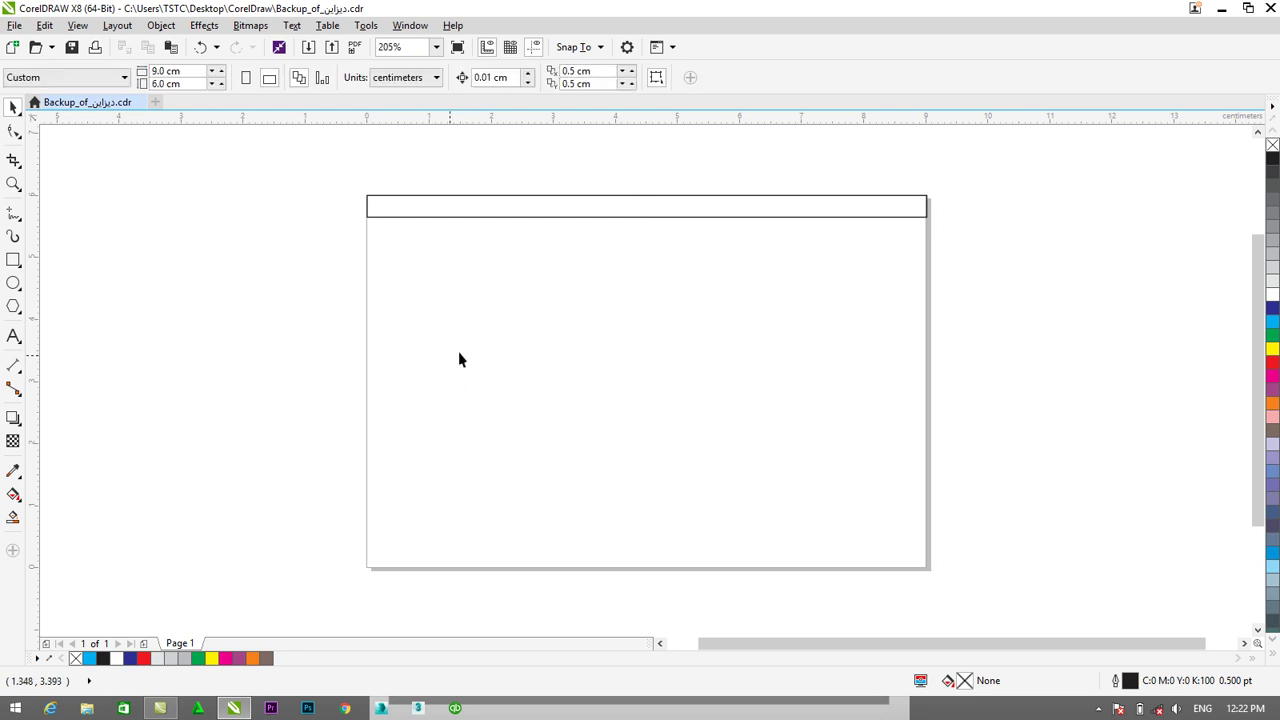
left_click(155, 72)
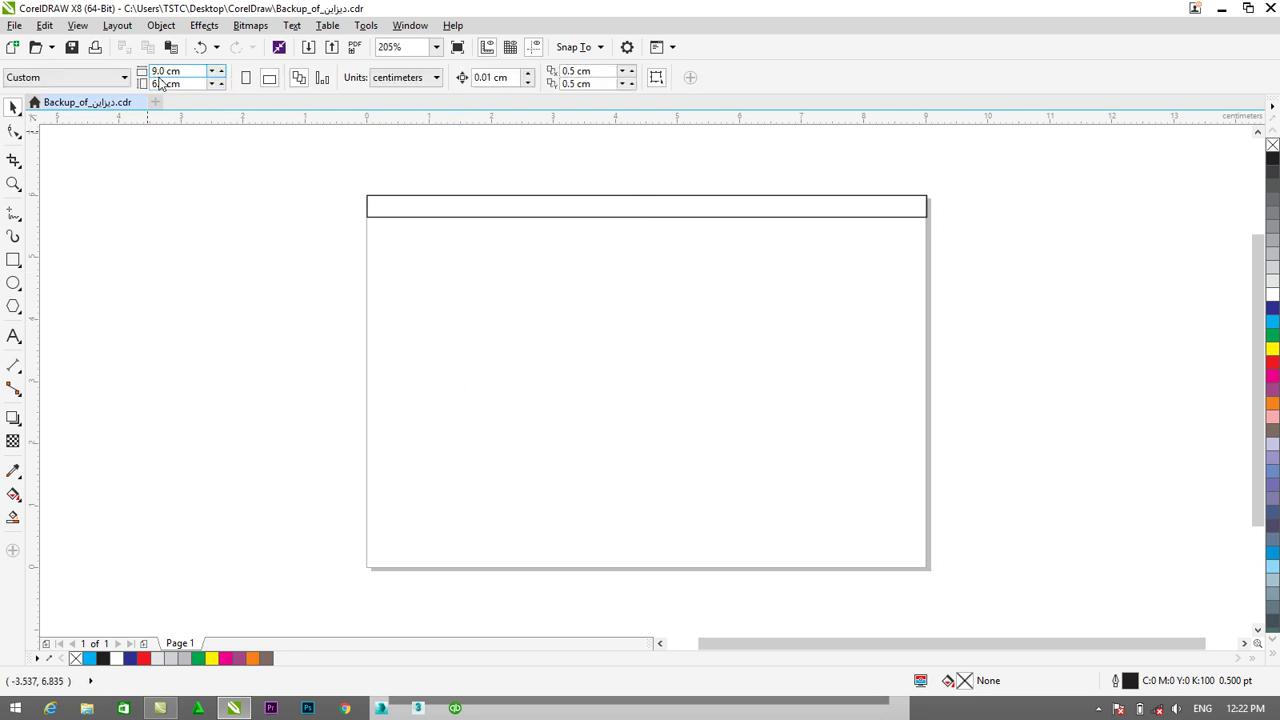
left_click(396, 78)
left_click(397, 80)
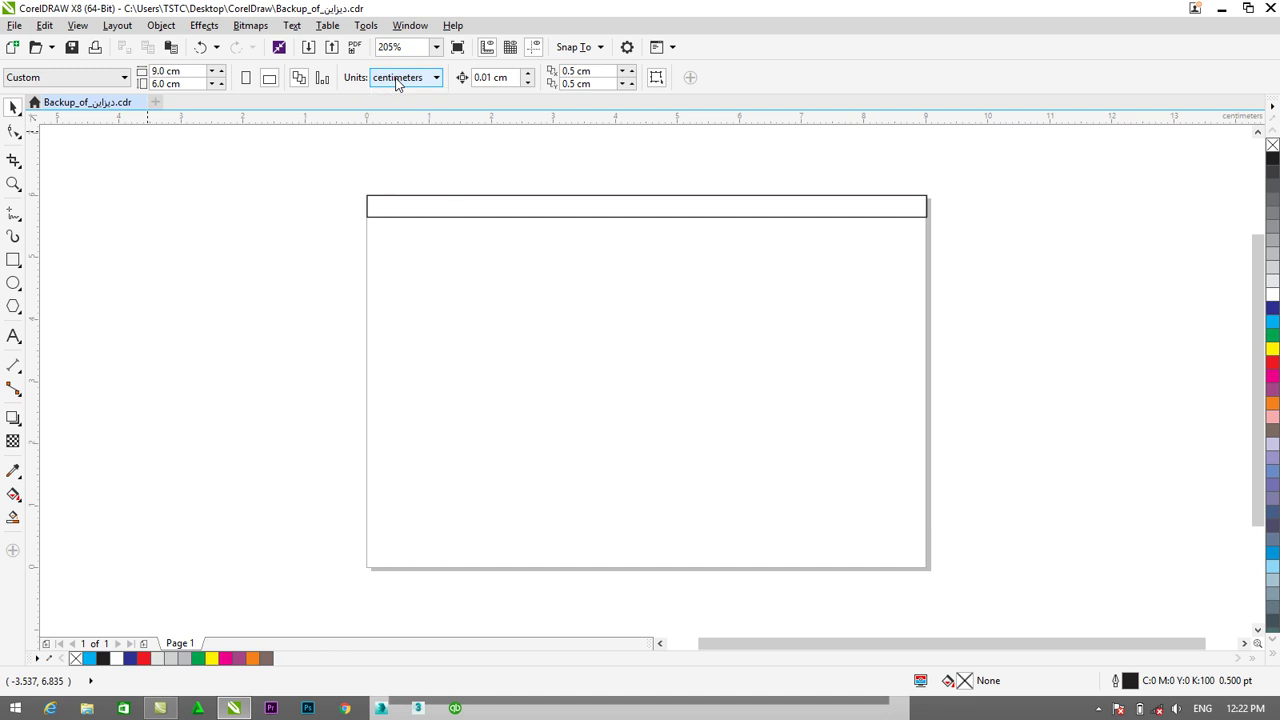
Fill the thin top rectangle with cyan and remove its outline.
left_click(458, 213)
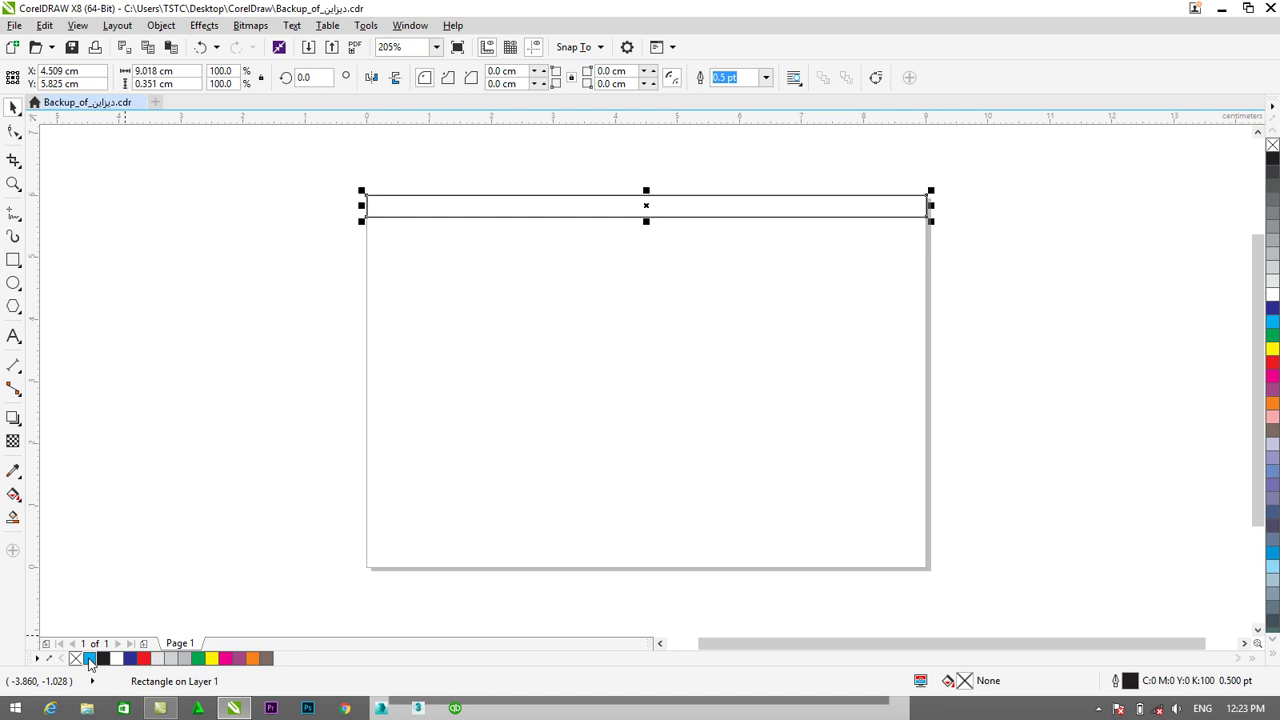
left_click(89, 660)
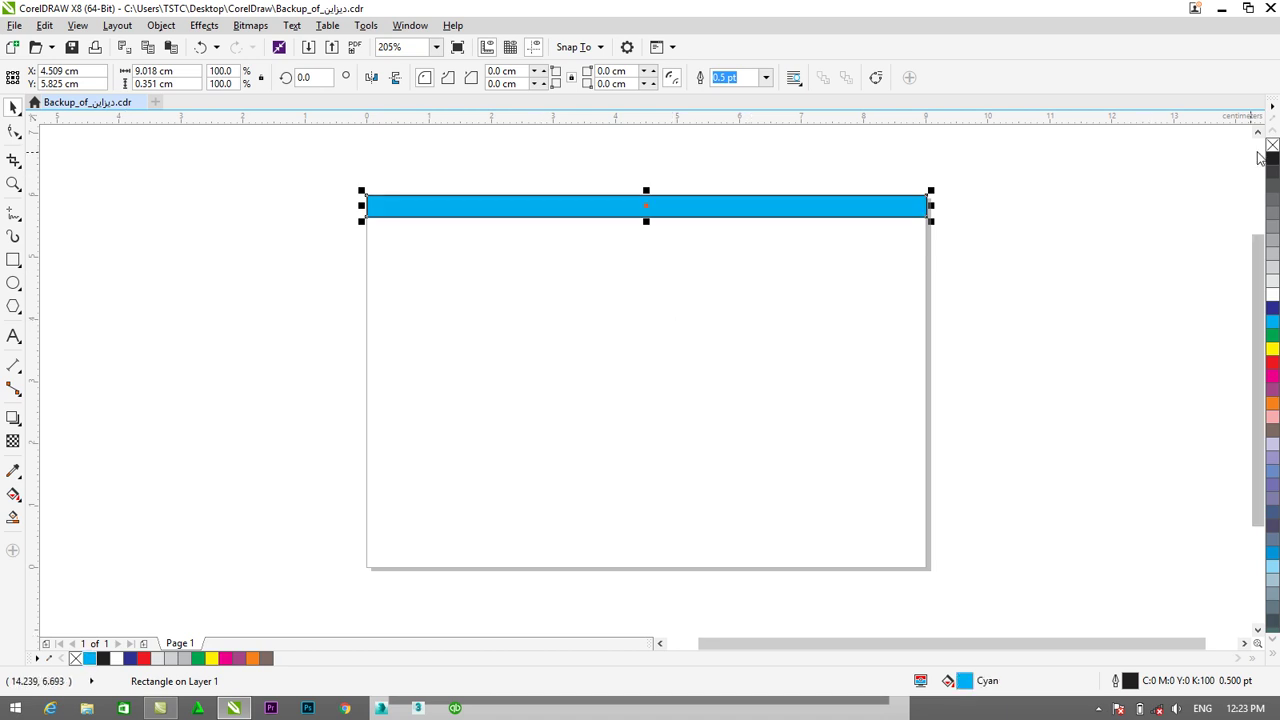
right_click(1272, 147)
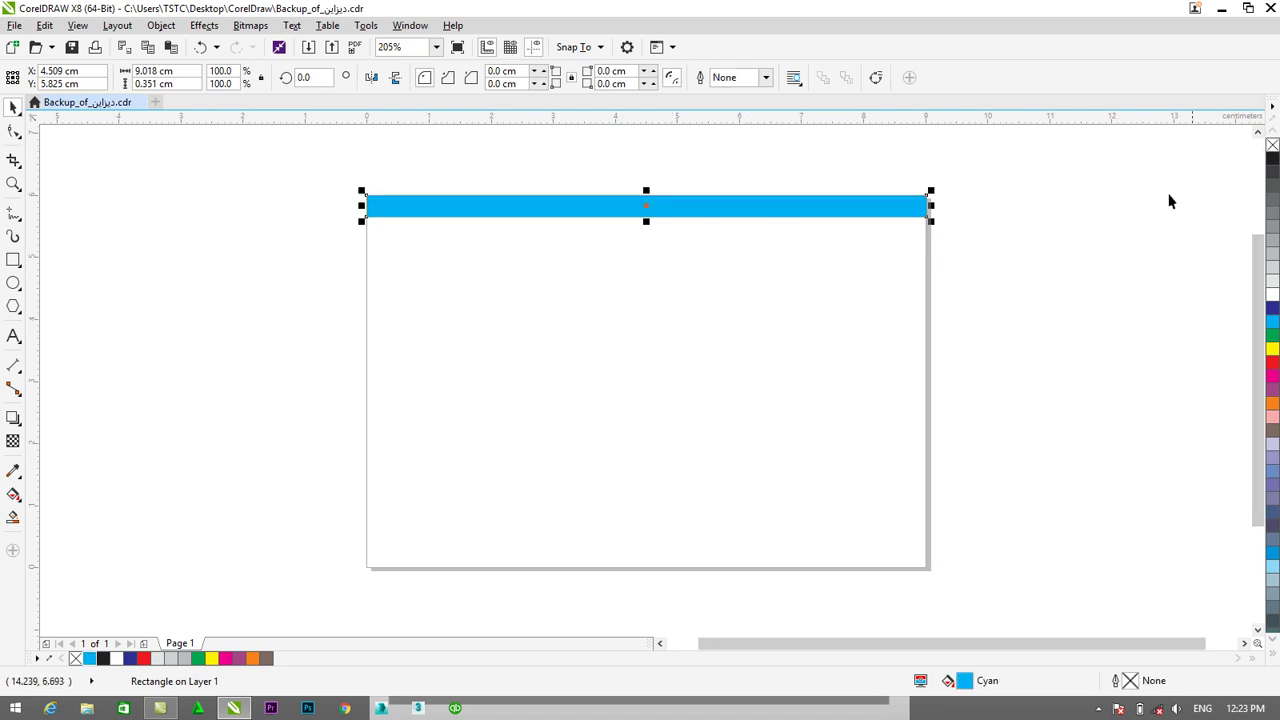
left_click(1163, 200)
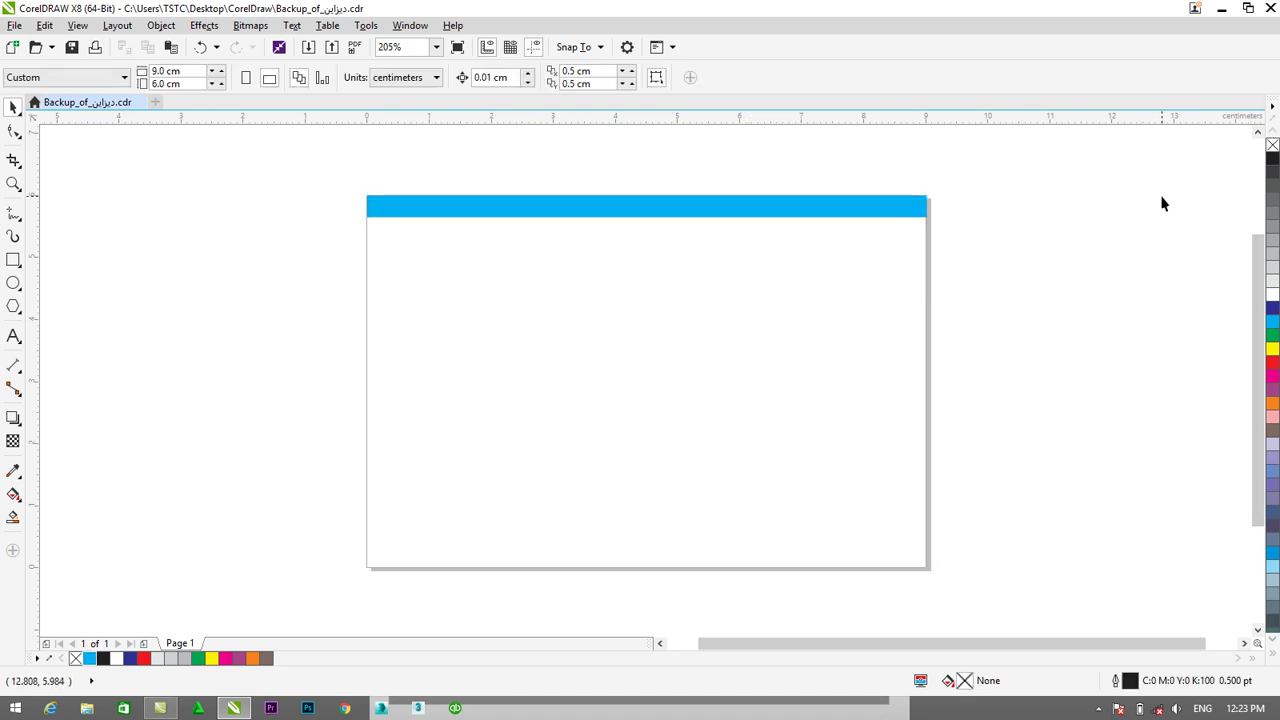
left_click(855, 214)
left_click_drag(928, 205, 931, 205)
left_click(975, 230)
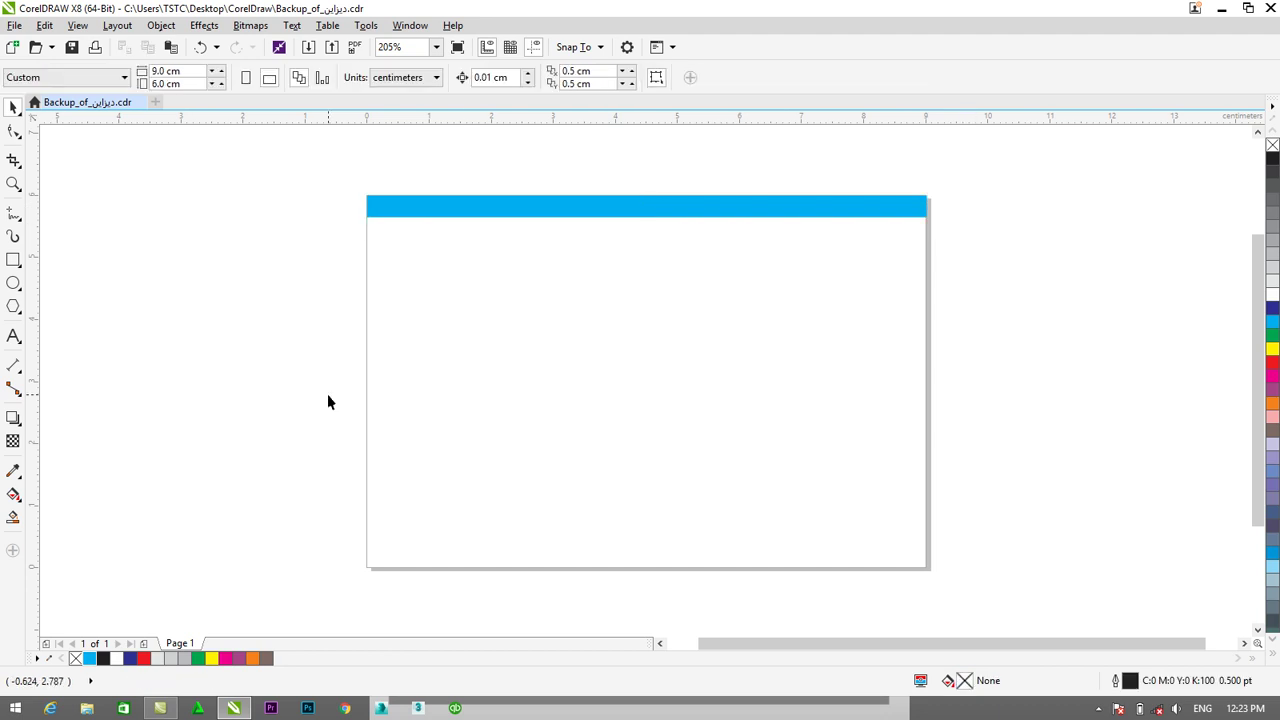
Draw a rectangle about 9 cm by 1.72 cm across the page's bottom and fit its left side to the page edge.
left_click(13, 260)
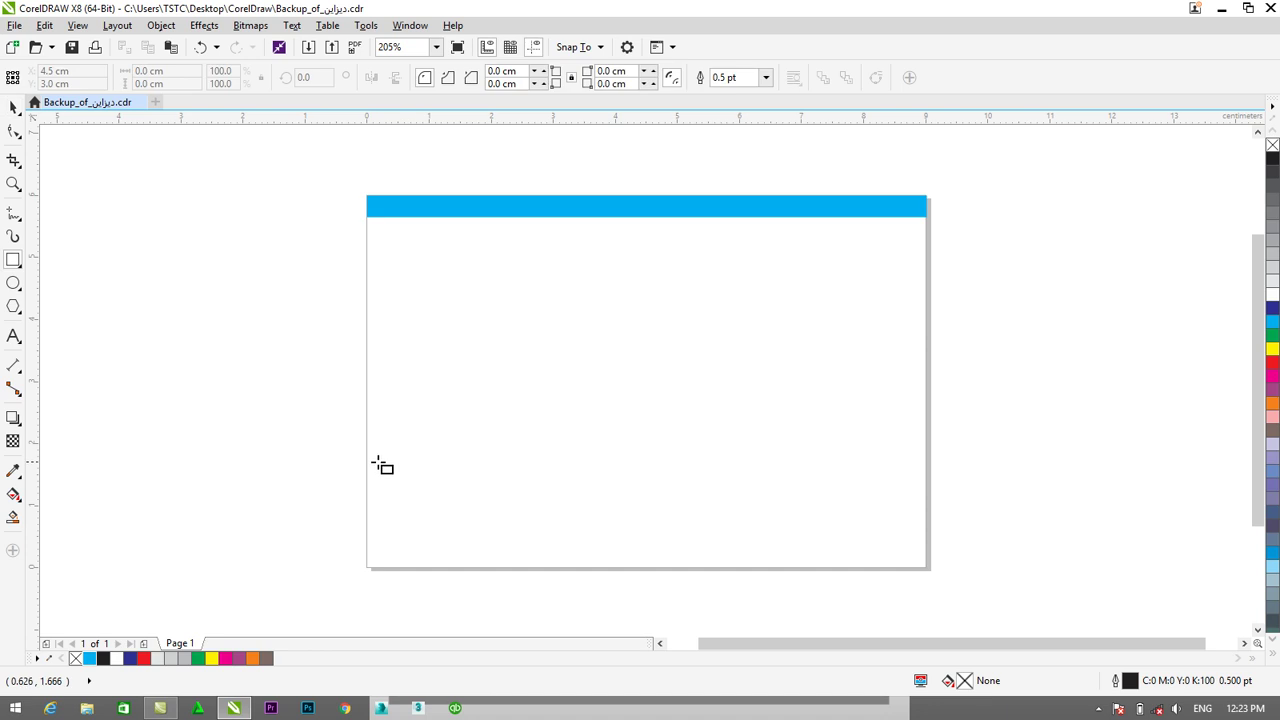
left_click_drag(365, 462, 924, 565)
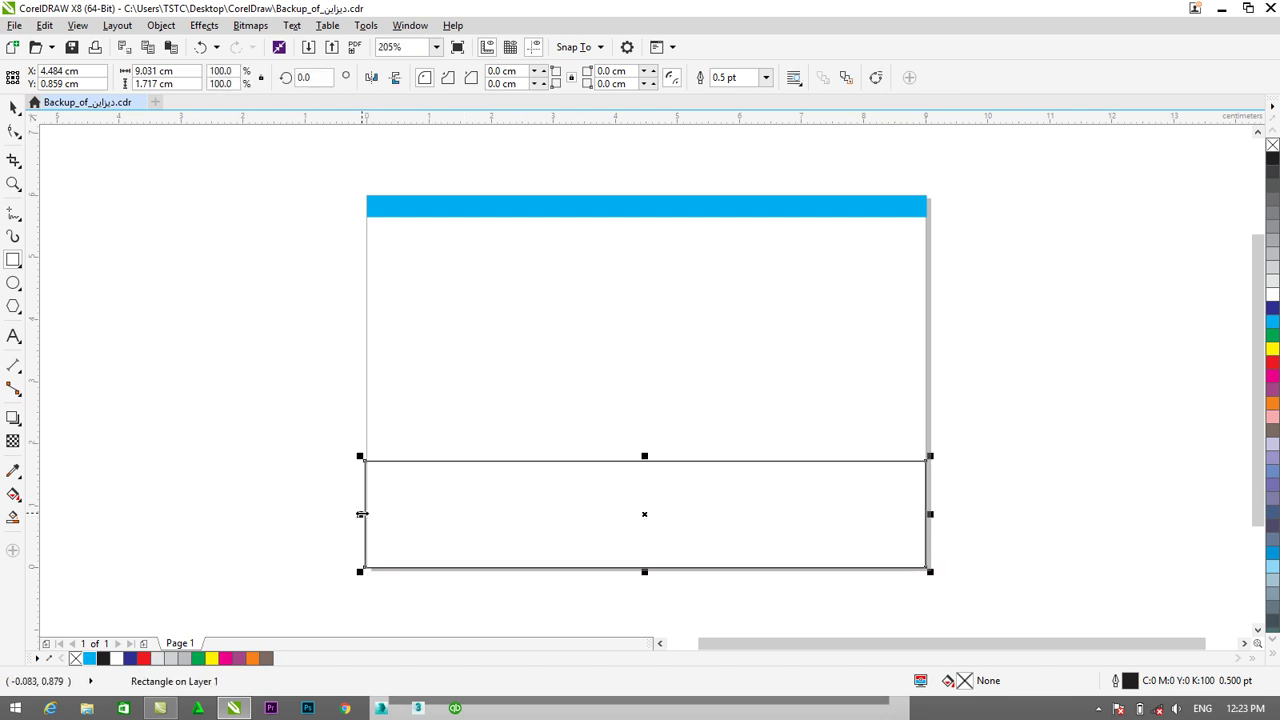
scroll(362, 514, "up", 4)
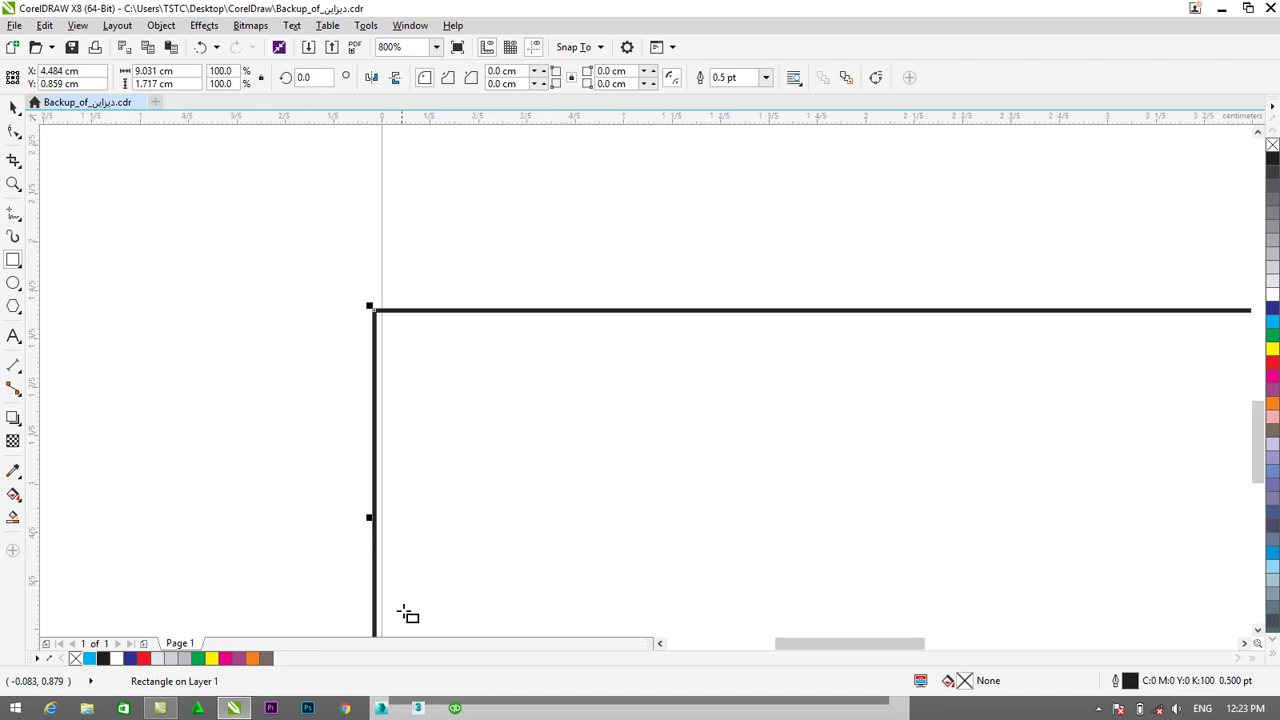
left_click_drag(369, 519, 381, 518)
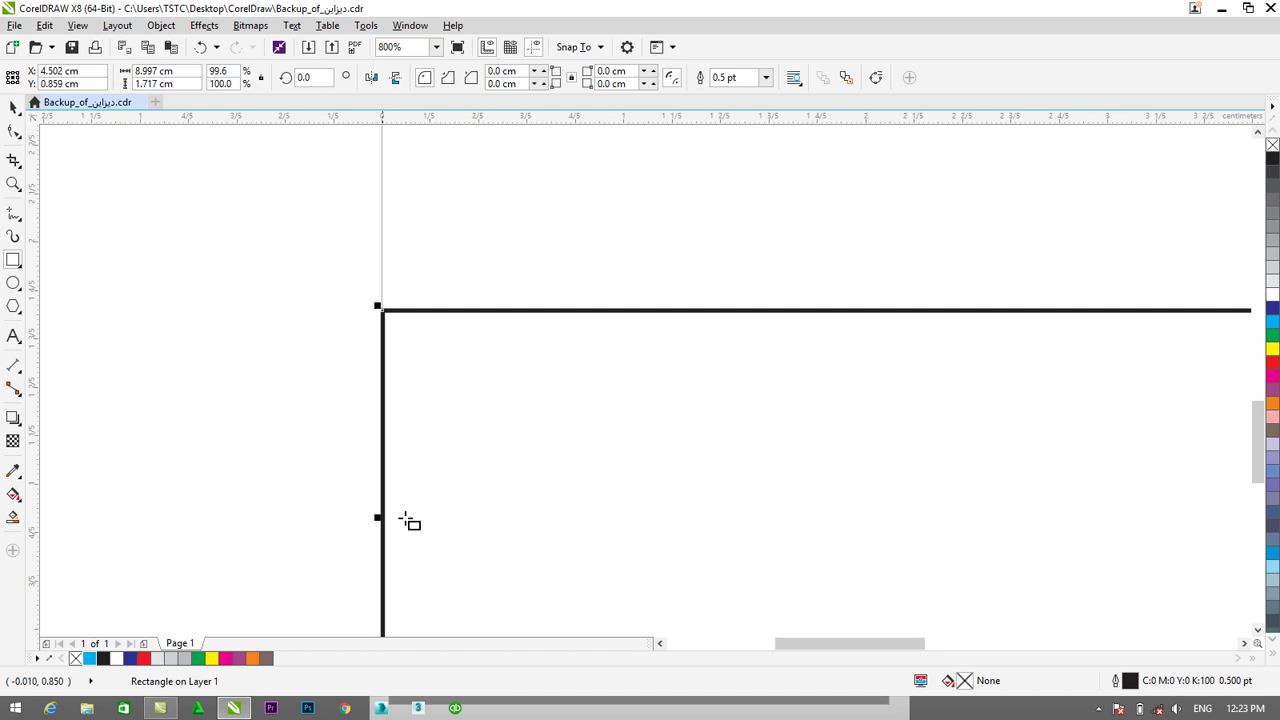
Fill the bottom rectangle with cyan and remove its outline.
scroll(645, 505, "down", 2)
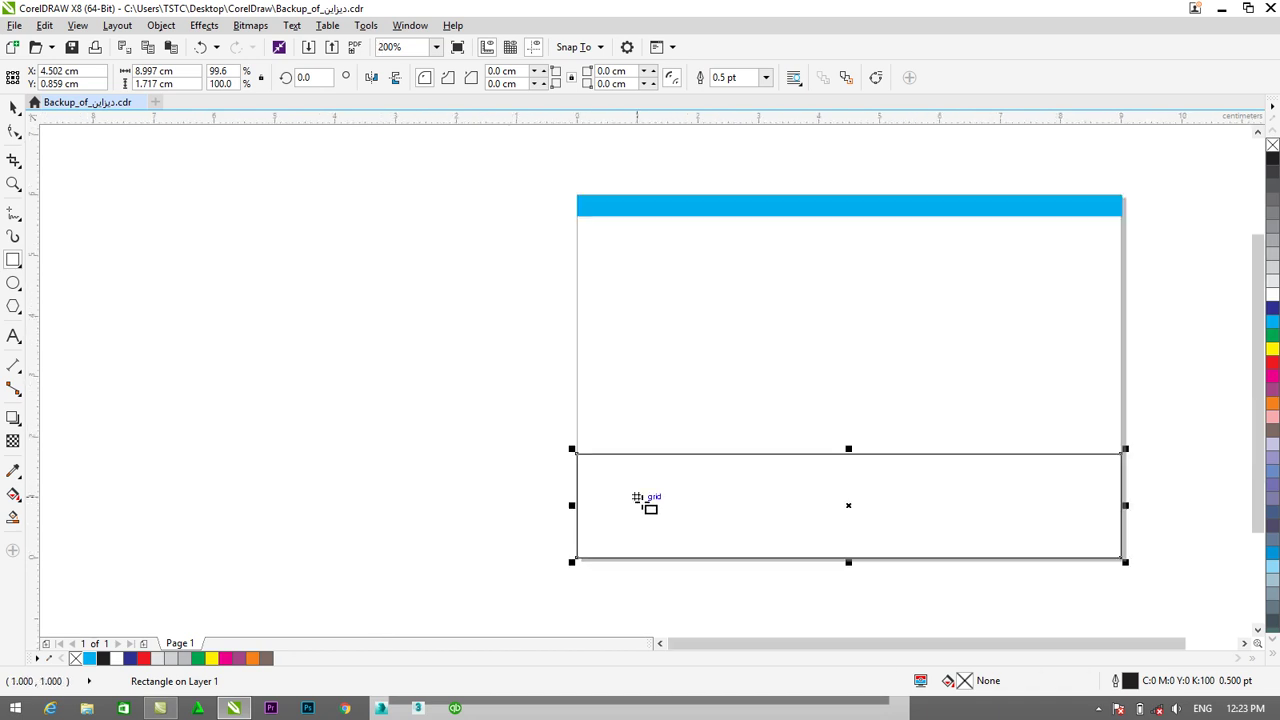
left_click_drag(1085, 645, 1105, 640)
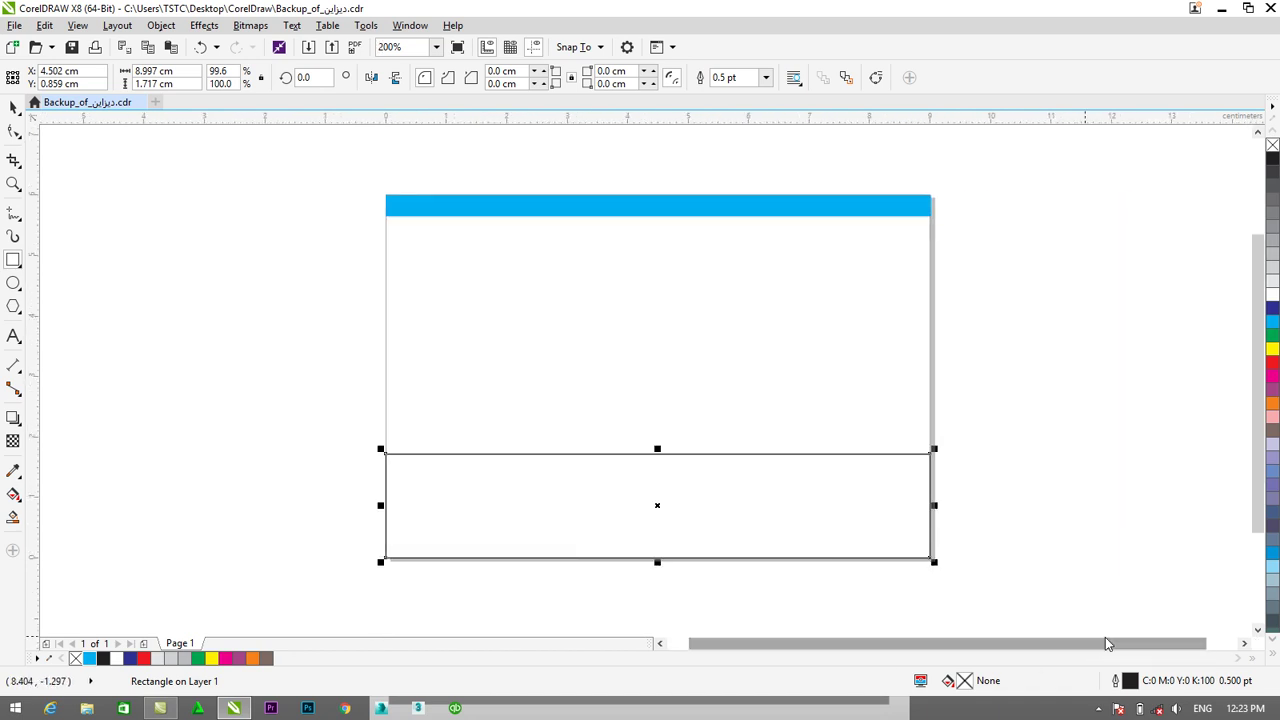
left_click_drag(1258, 444, 1258, 446)
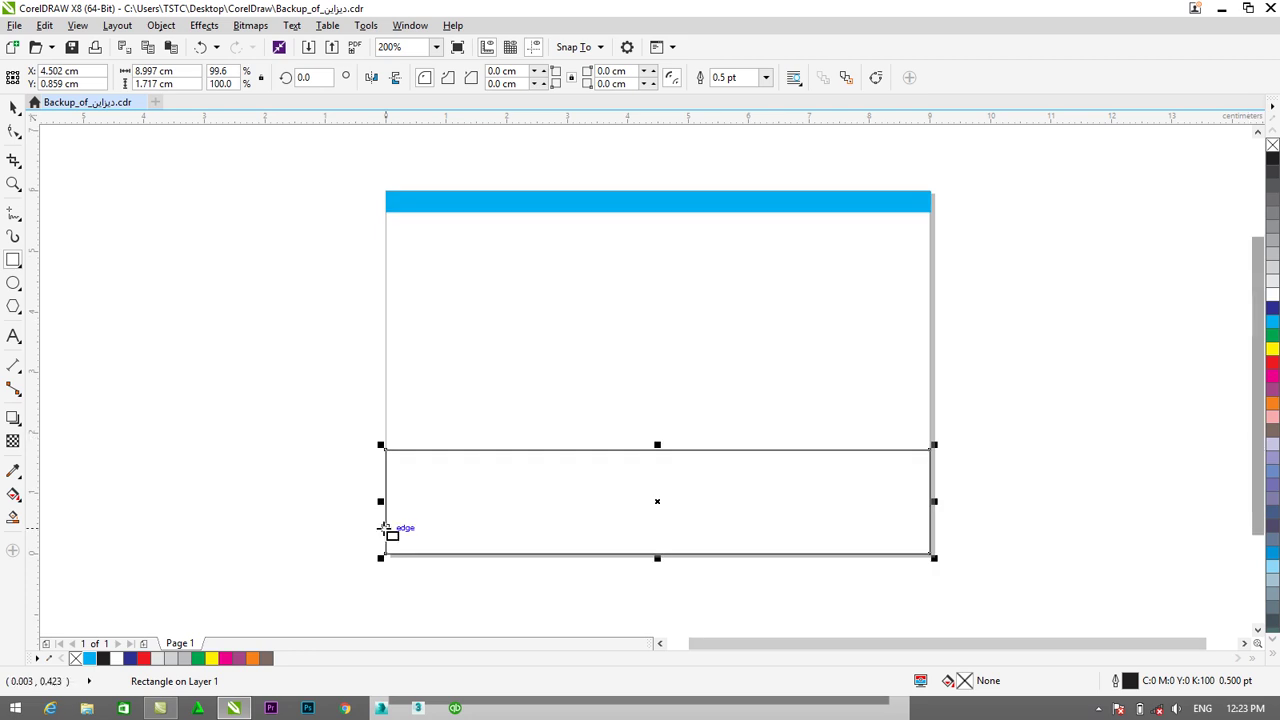
left_click(89, 658)
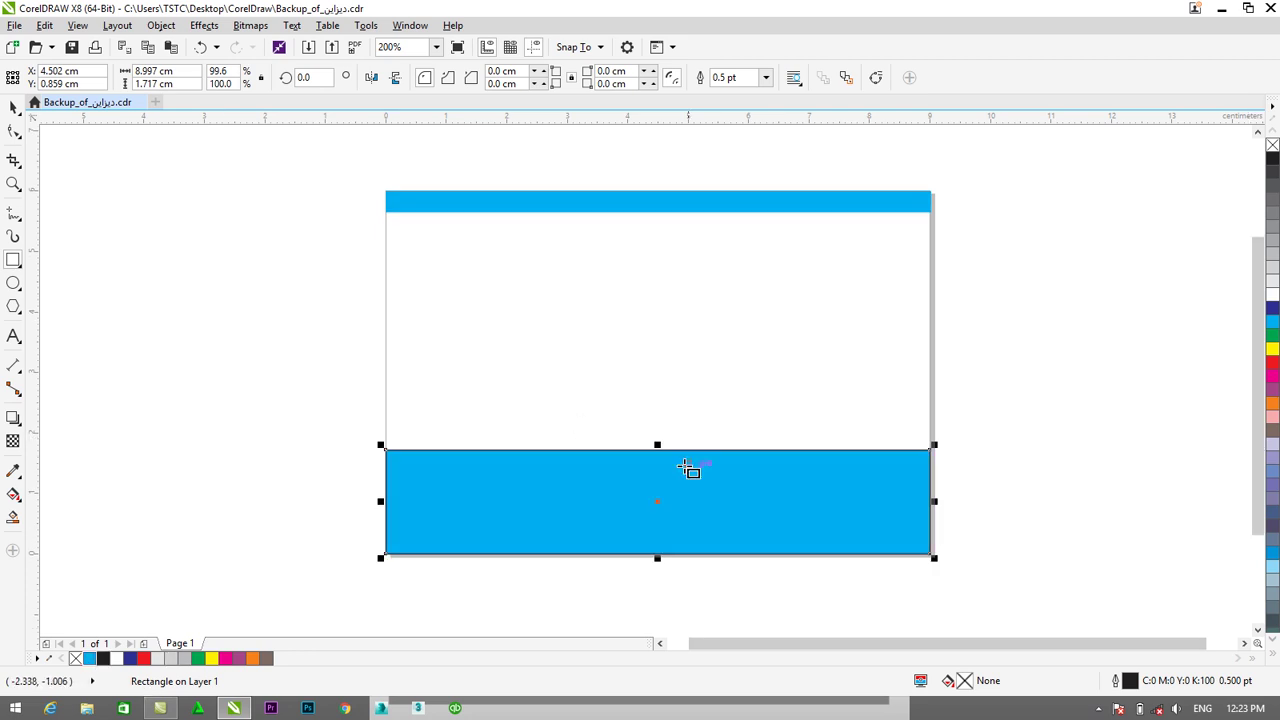
right_click(1270, 147)
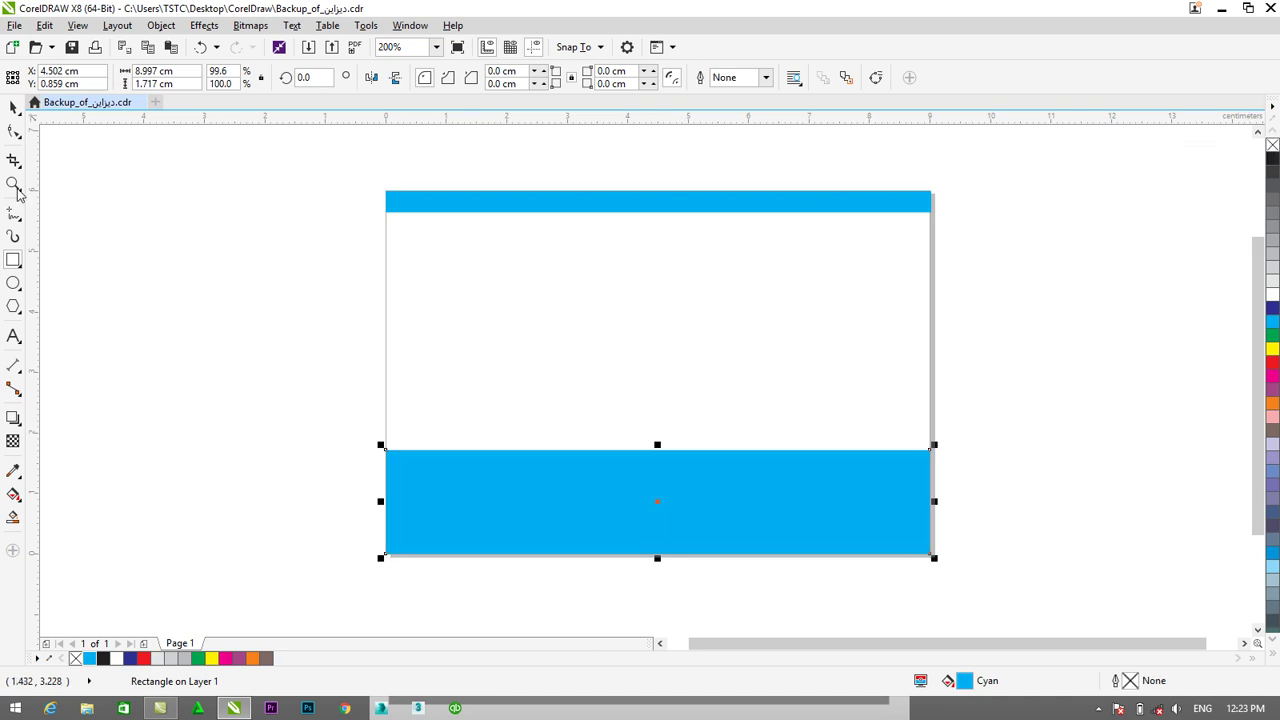
Convert the bottom rectangle to curves and lower its top-right node to about 0.3 cm above the page bottom.
left_click(14, 130)
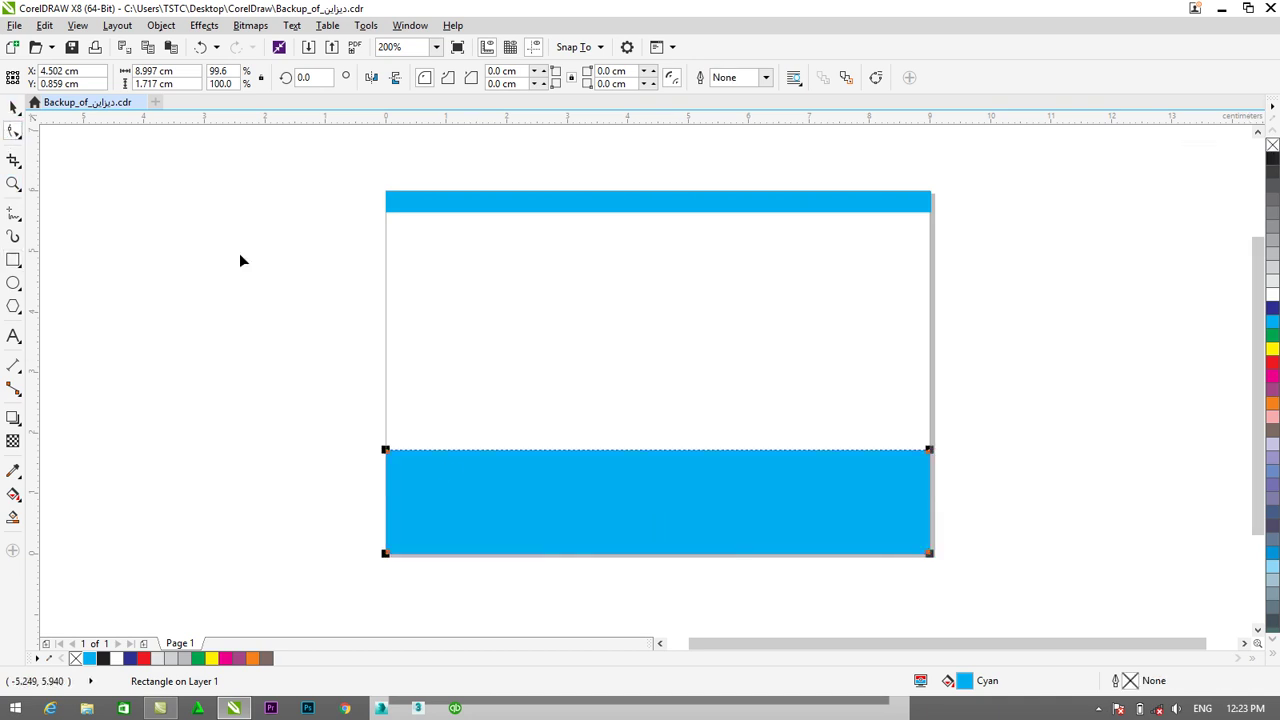
right_click(497, 475)
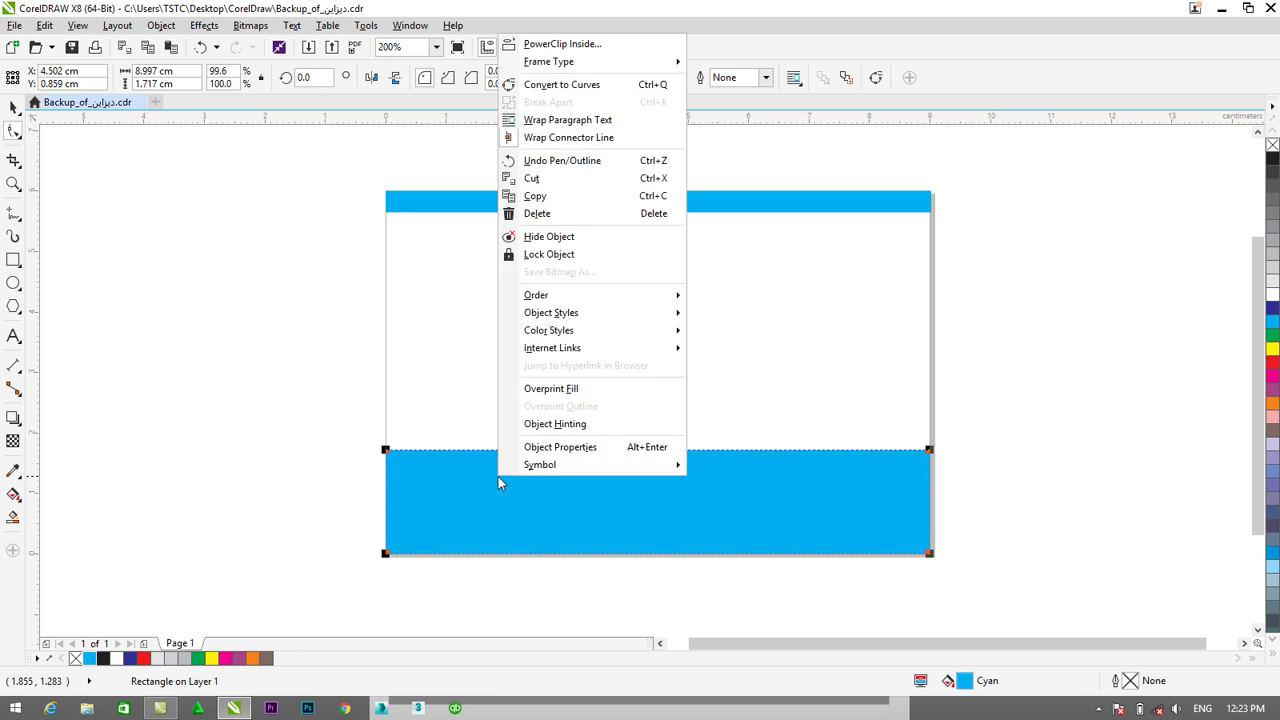
left_click(575, 84)
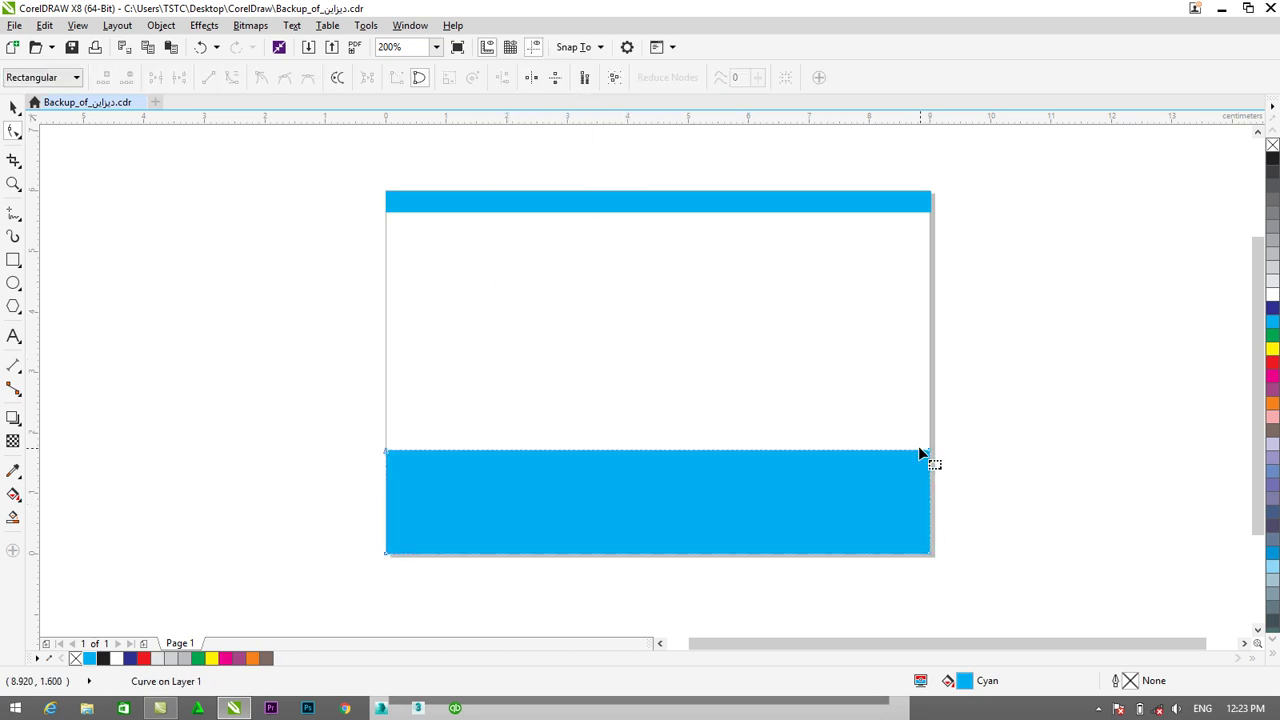
left_click_drag(928, 450, 930, 539)
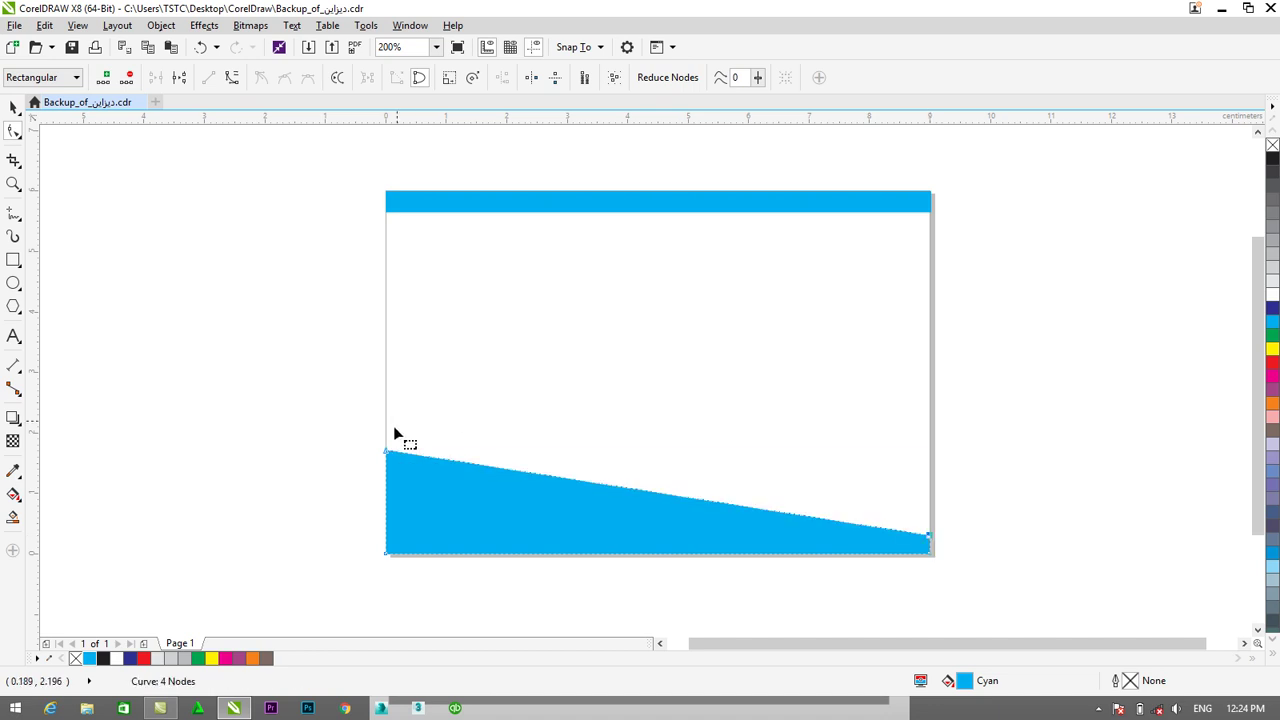
Bend the bottom shape's sloping top edge downward into a concave curve.
left_click_drag(363, 411, 400, 570)
left_click(931, 541)
left_click_drag(624, 489, 610, 528)
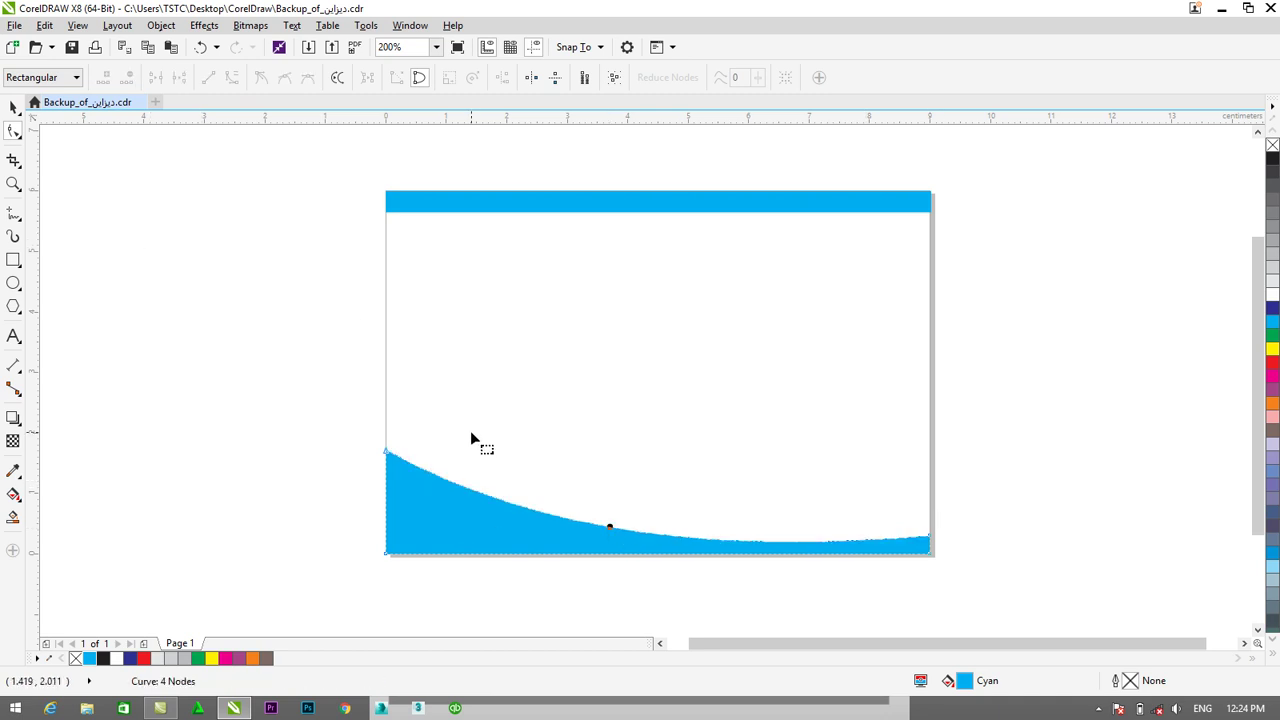
left_click(8, 105)
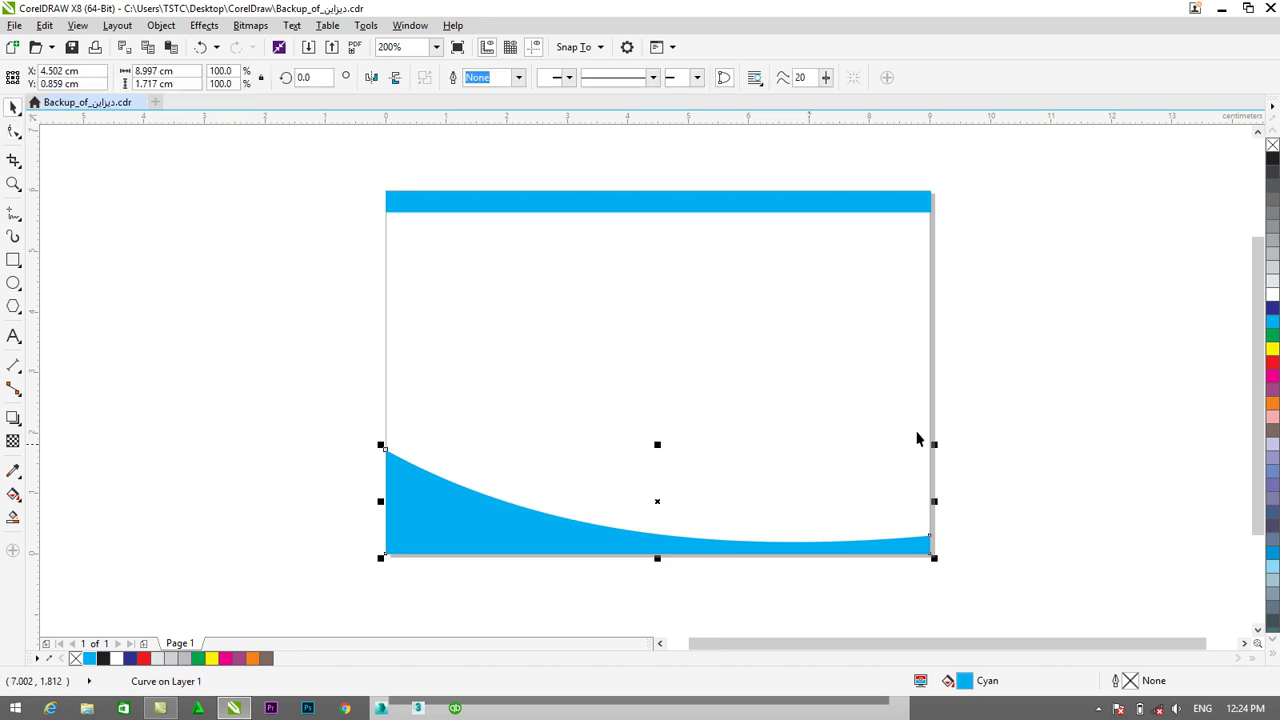
left_click(1088, 536)
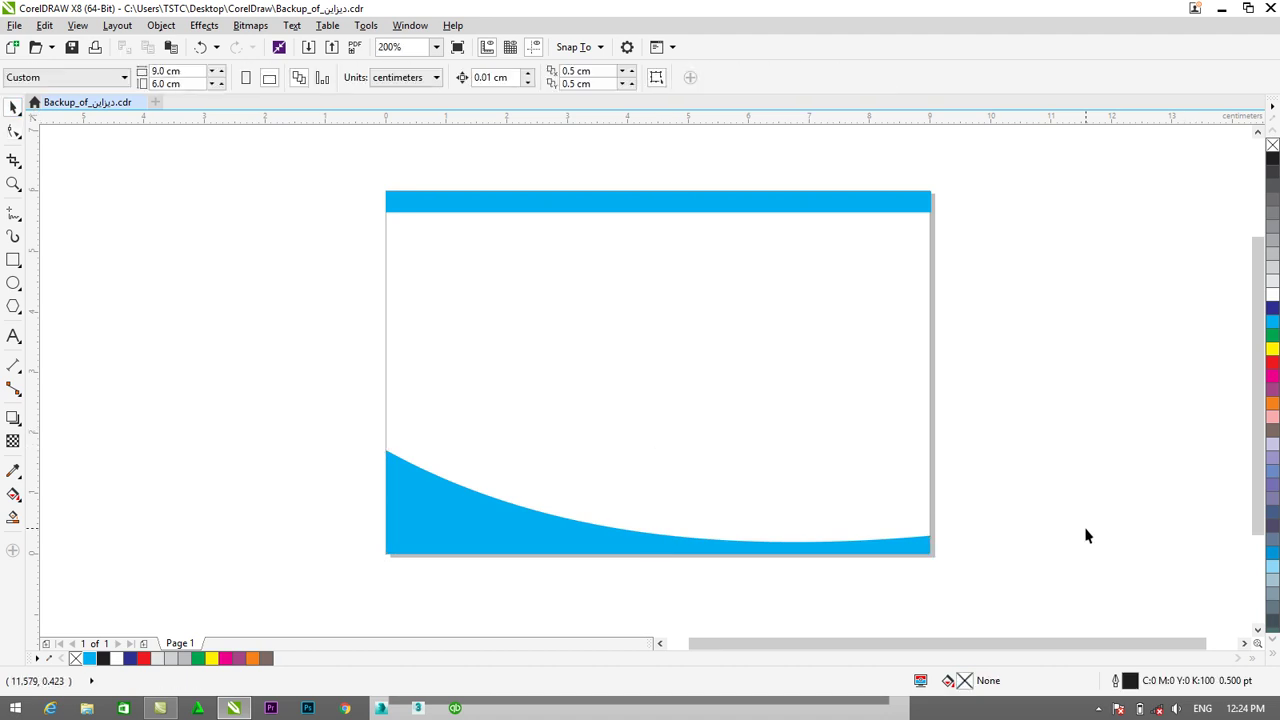
Lower the bottom shape's top-right node to about 0.2 cm above the page bottom.
scroll(1088, 536, "up", 1)
scroll(1088, 536, "up", 1)
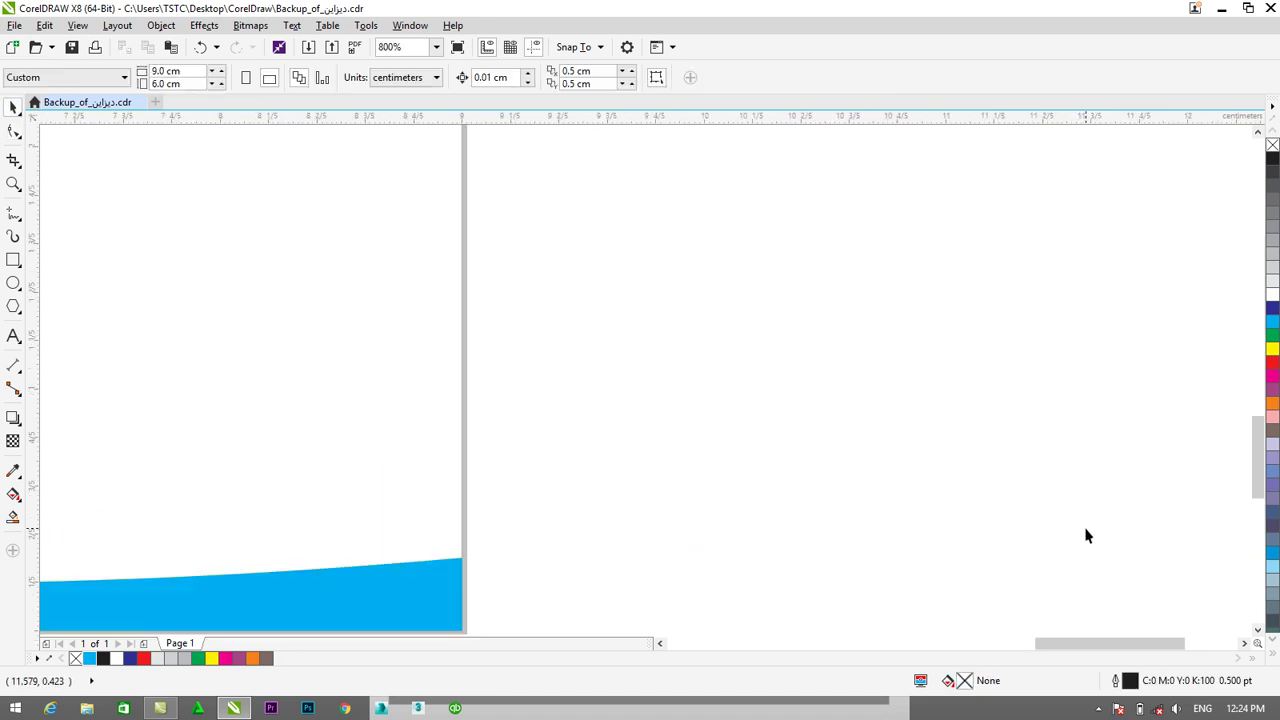
scroll(1252, 436, "down", 2)
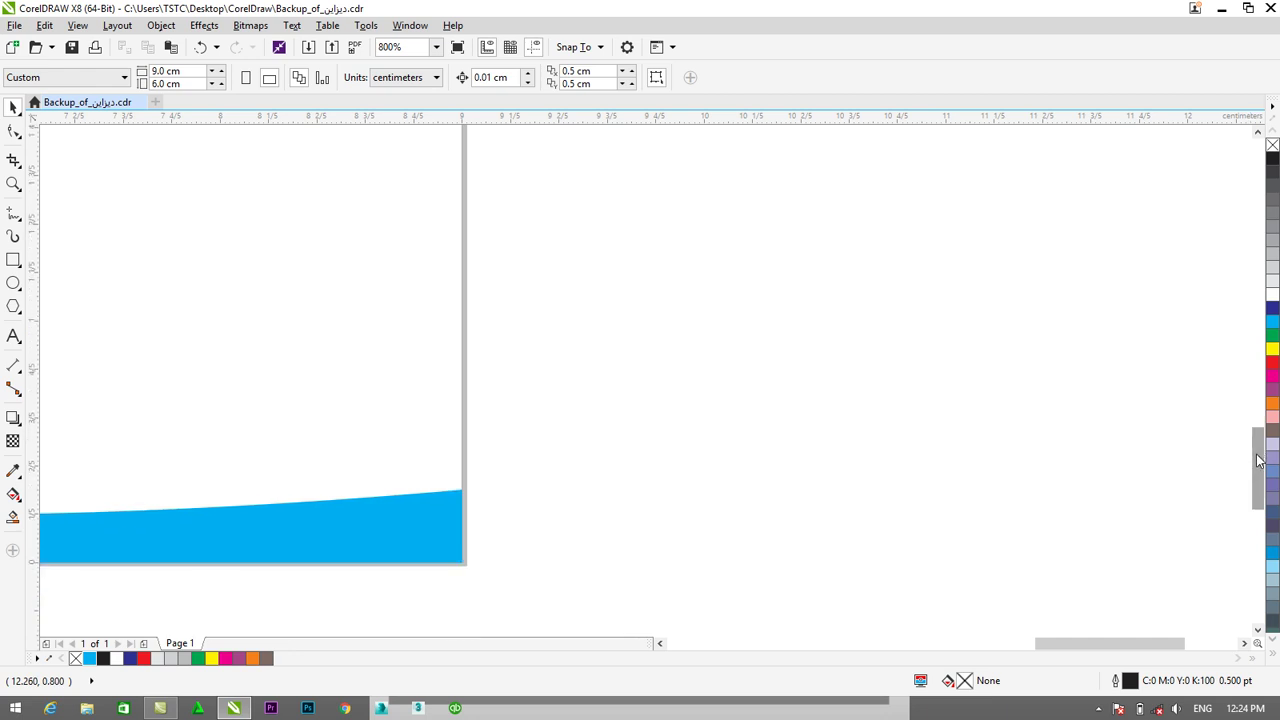
left_click(435, 518)
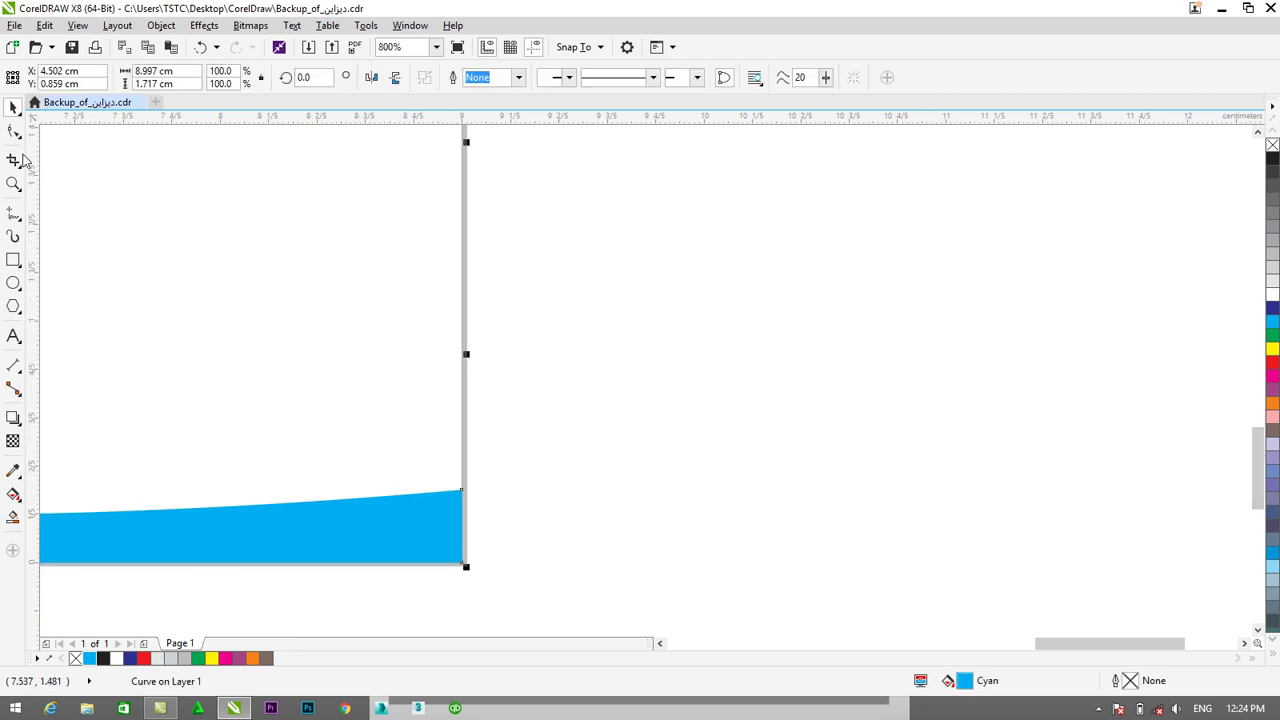
left_click(14, 136)
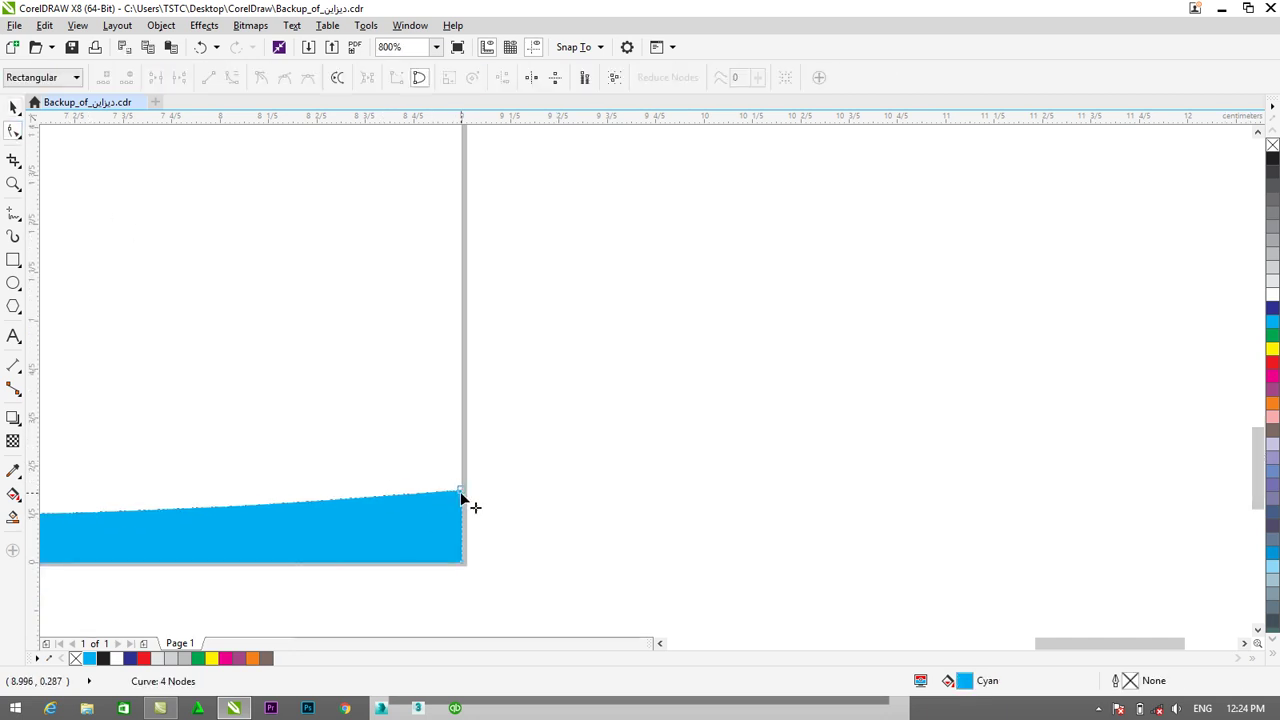
left_click_drag(462, 492, 461, 512)
Adjust both control handles of the bottom shape's top edge to flatten and smooth the curve toward the right end.
left_click_drag(1040, 645, 986, 651)
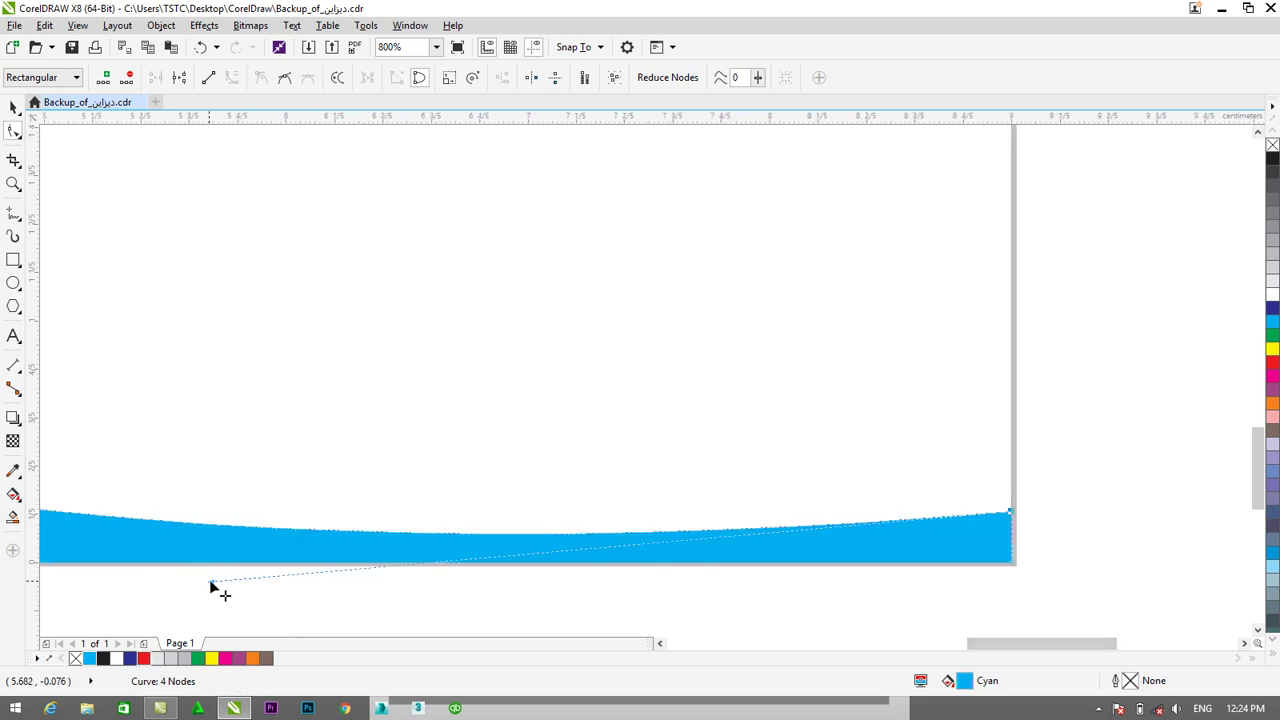
left_click_drag(212, 582, 202, 546)
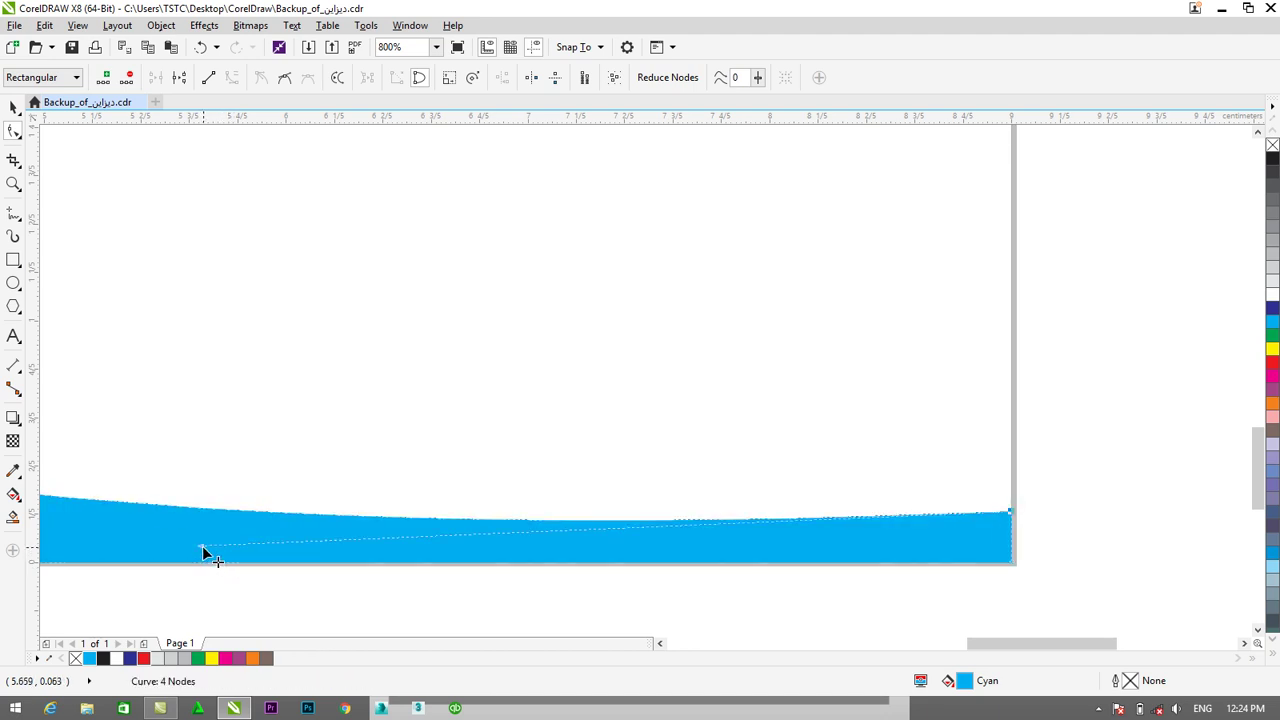
scroll(202, 546, "down", 2)
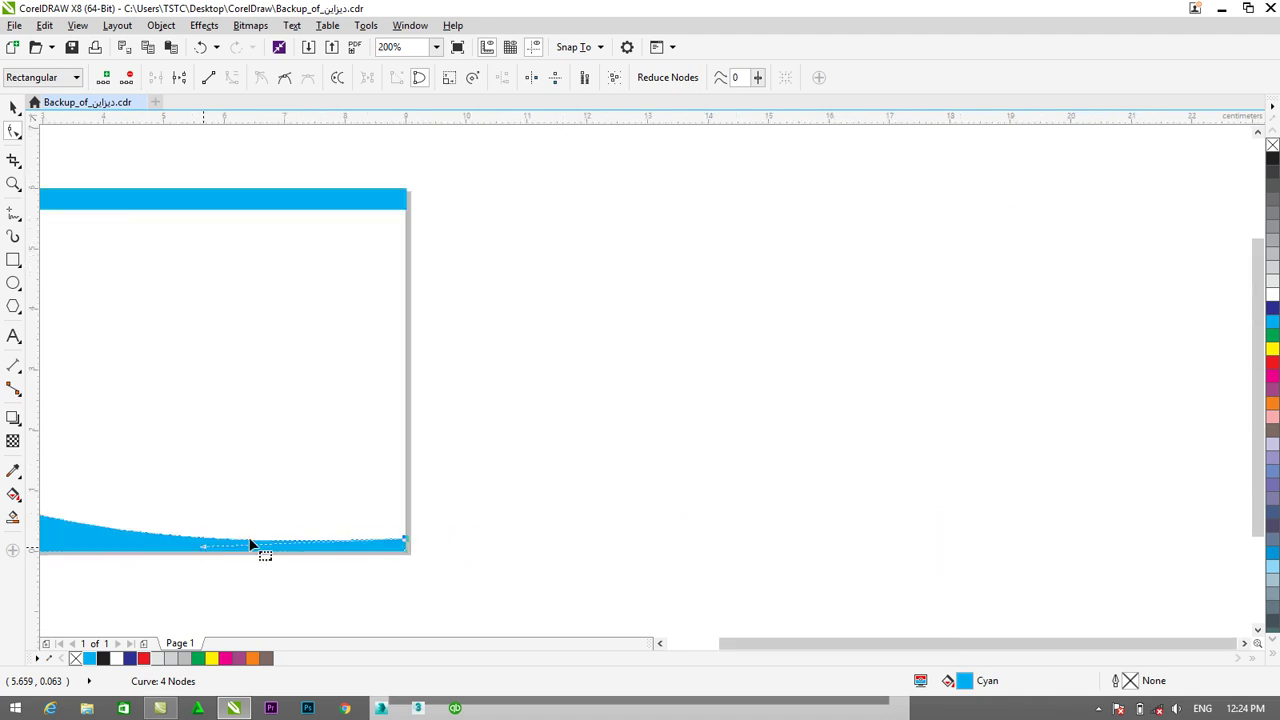
left_click_drag(876, 641, 813, 641)
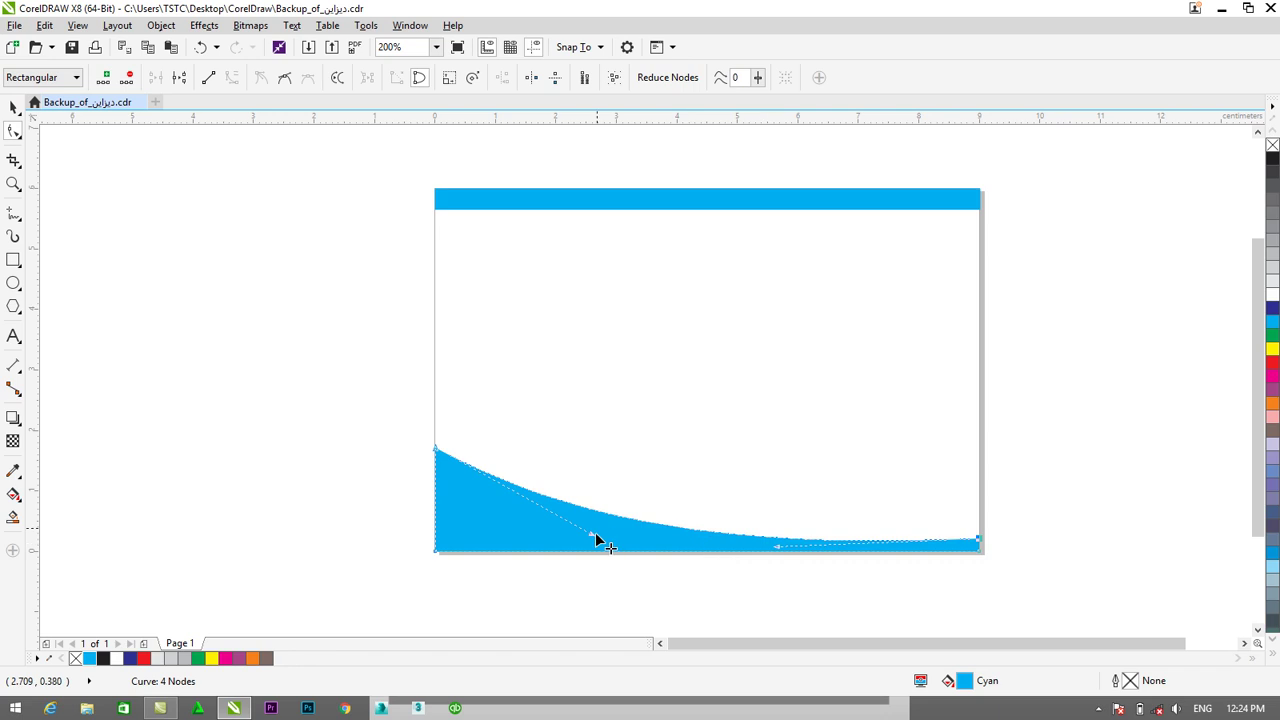
left_click_drag(591, 534, 591, 536)
left_click(14, 106)
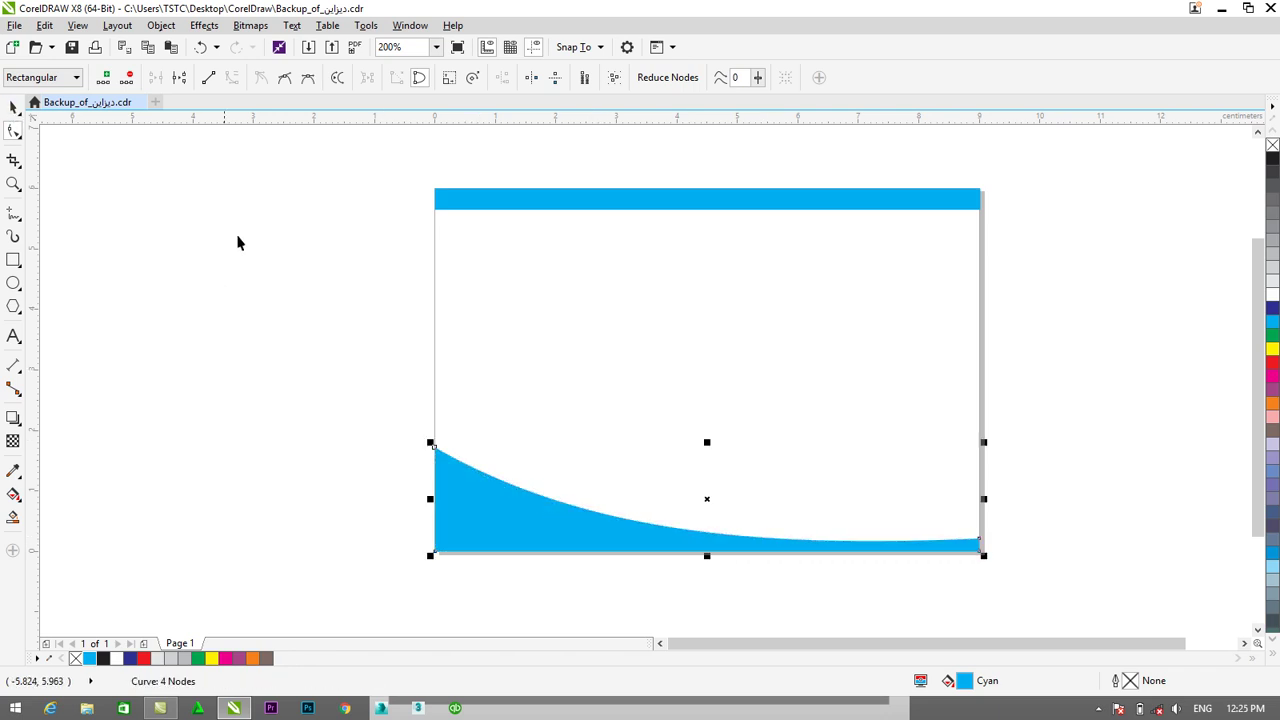
left_click(237, 241)
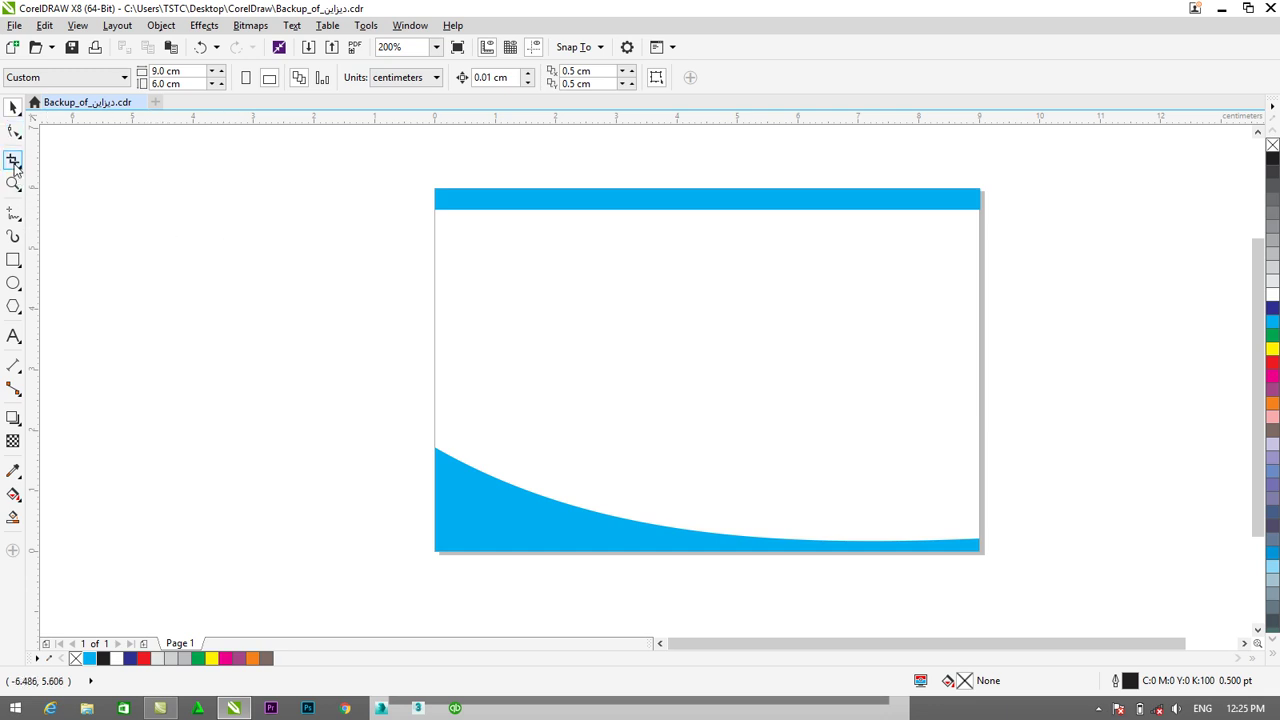
Draw a 2-point line about 9 cm wide from the bottom shape's top-left corner down to the page's right edge.
right_click(14, 215)
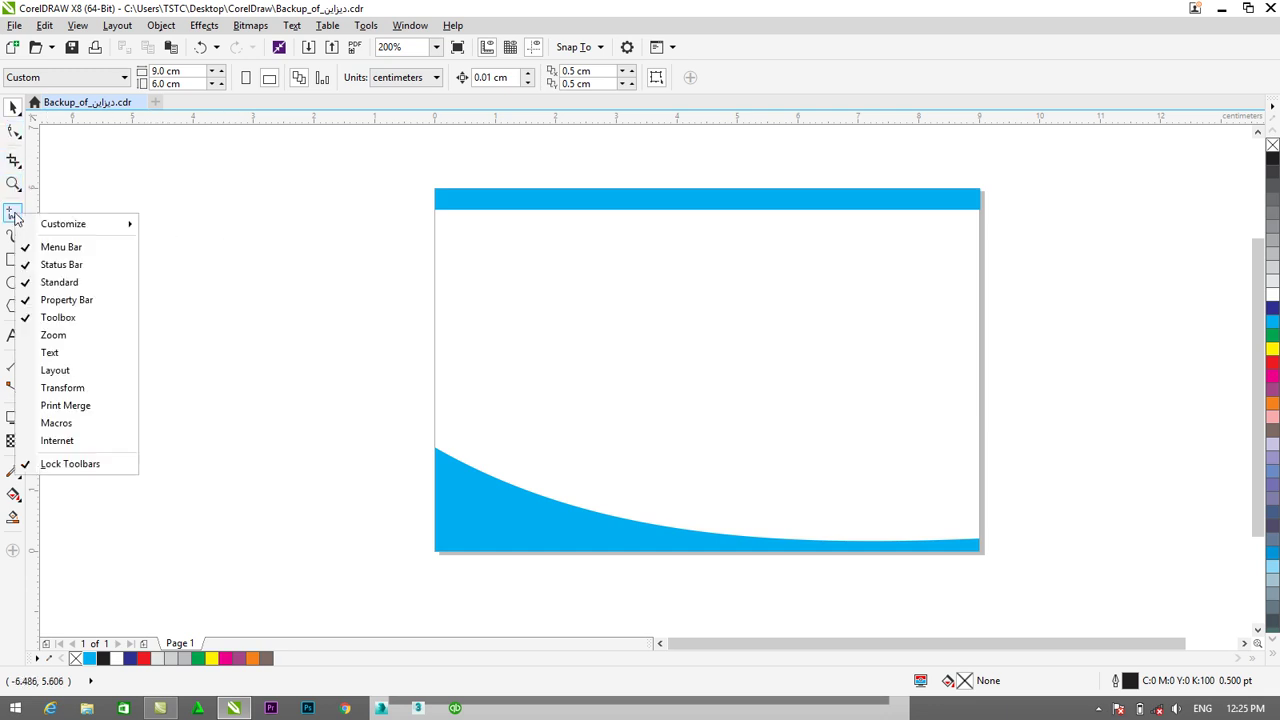
key("Escape")
left_click(14, 215)
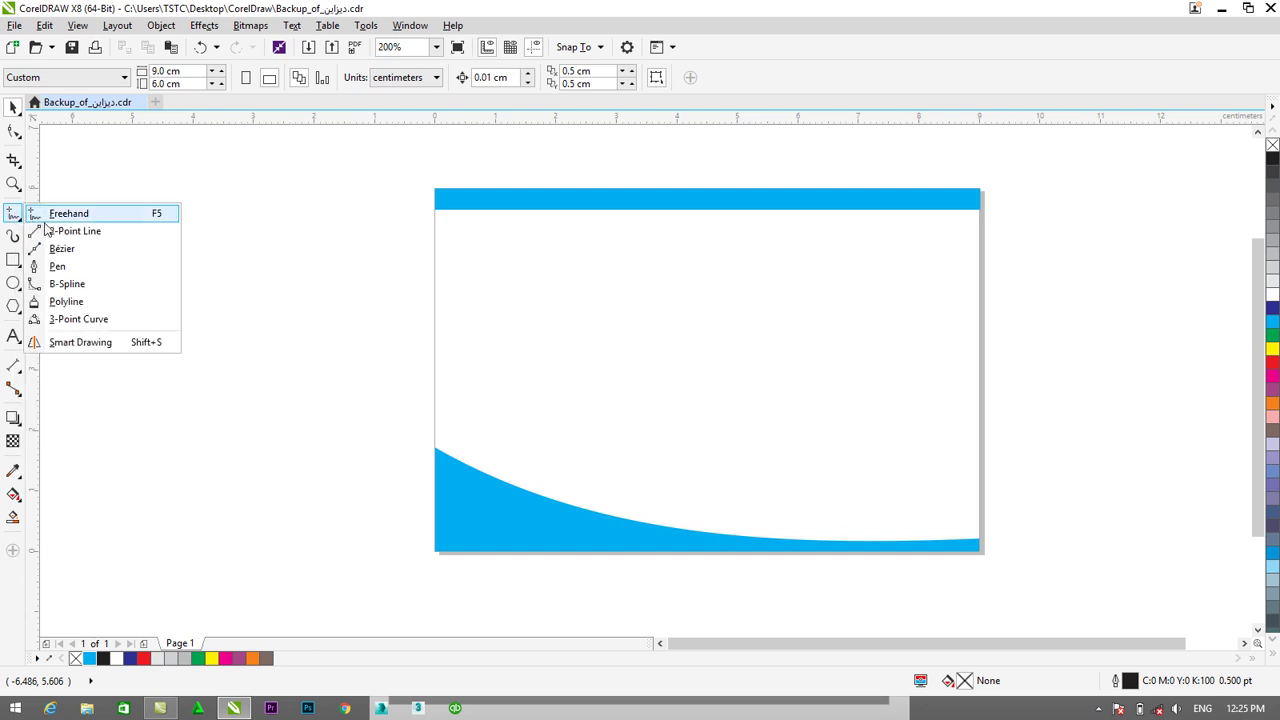
left_click(52, 232)
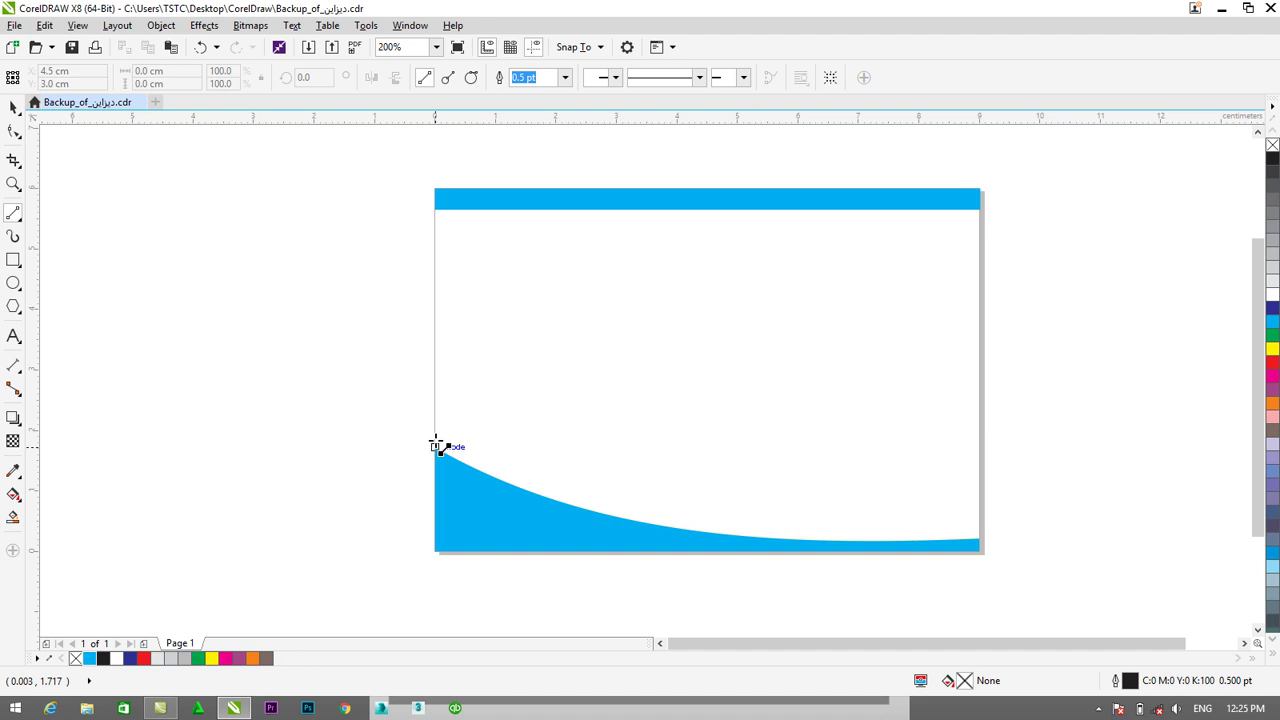
left_click(437, 446)
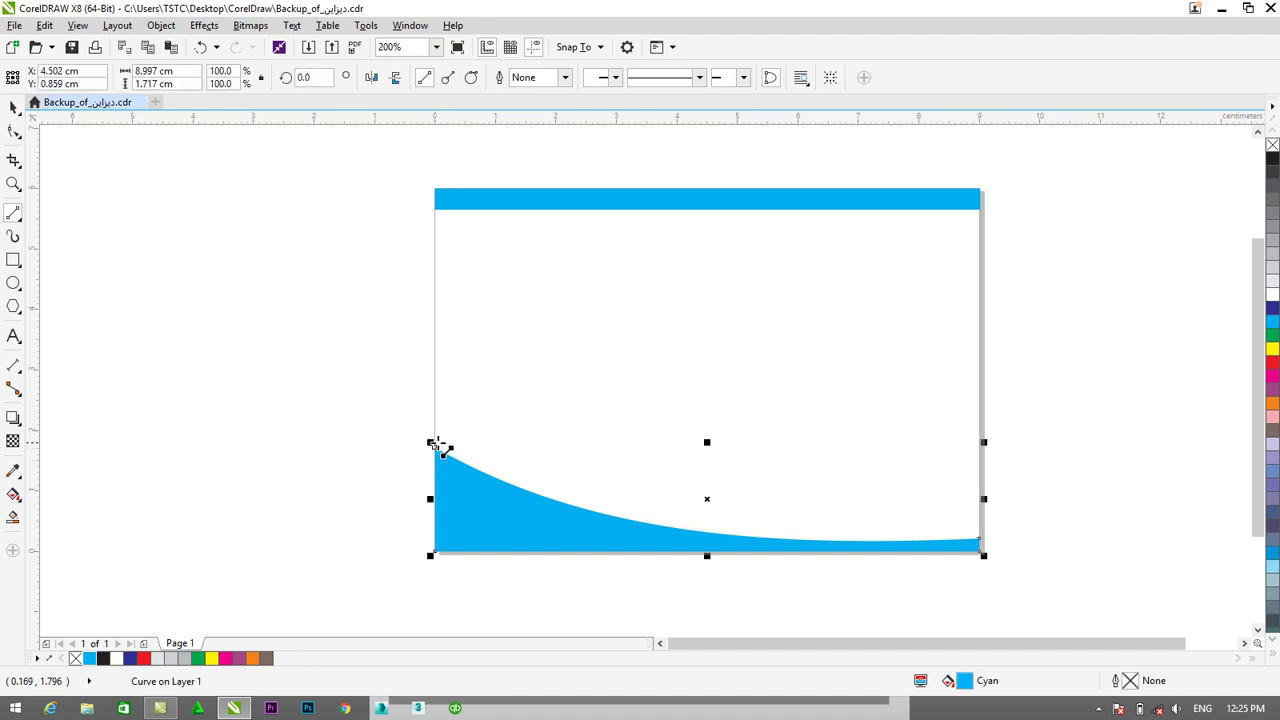
left_click_drag(533, 472, 984, 533)
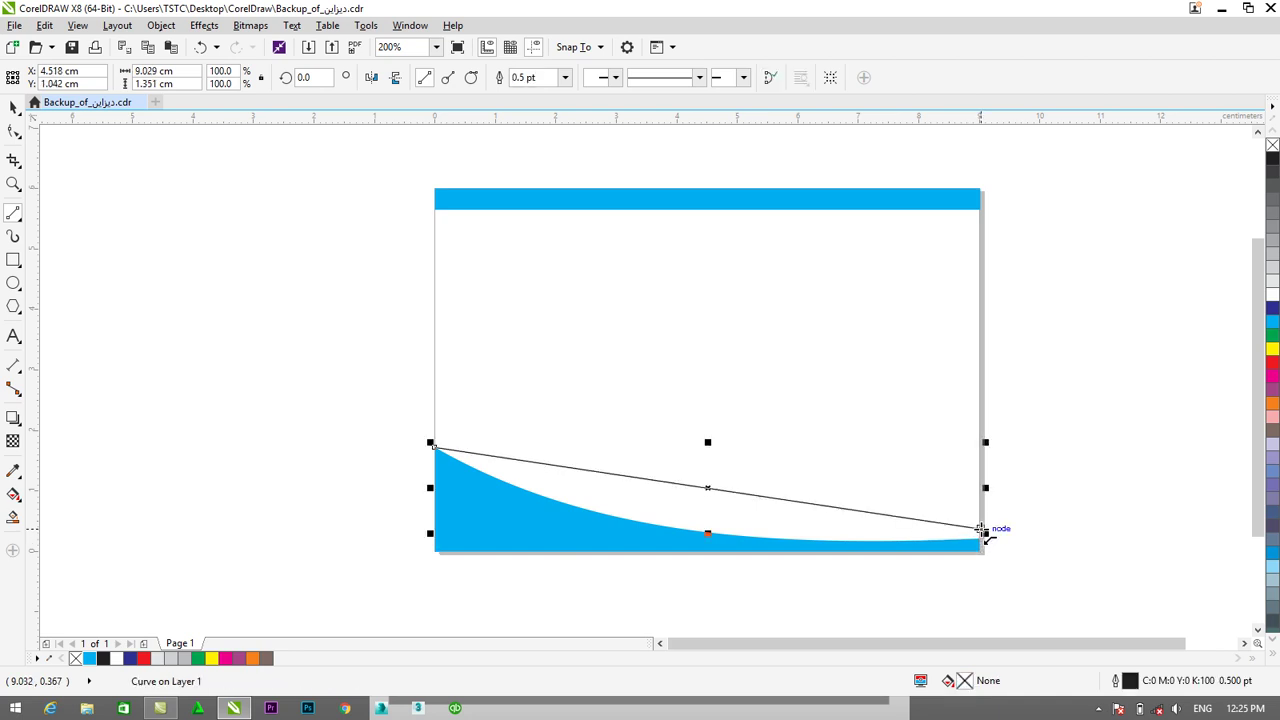
Scale the line down to about 8.99 cm wide so it ends at the page's right edge, and lower it toward the bottom shape.
scroll(984, 533, "up", 4)
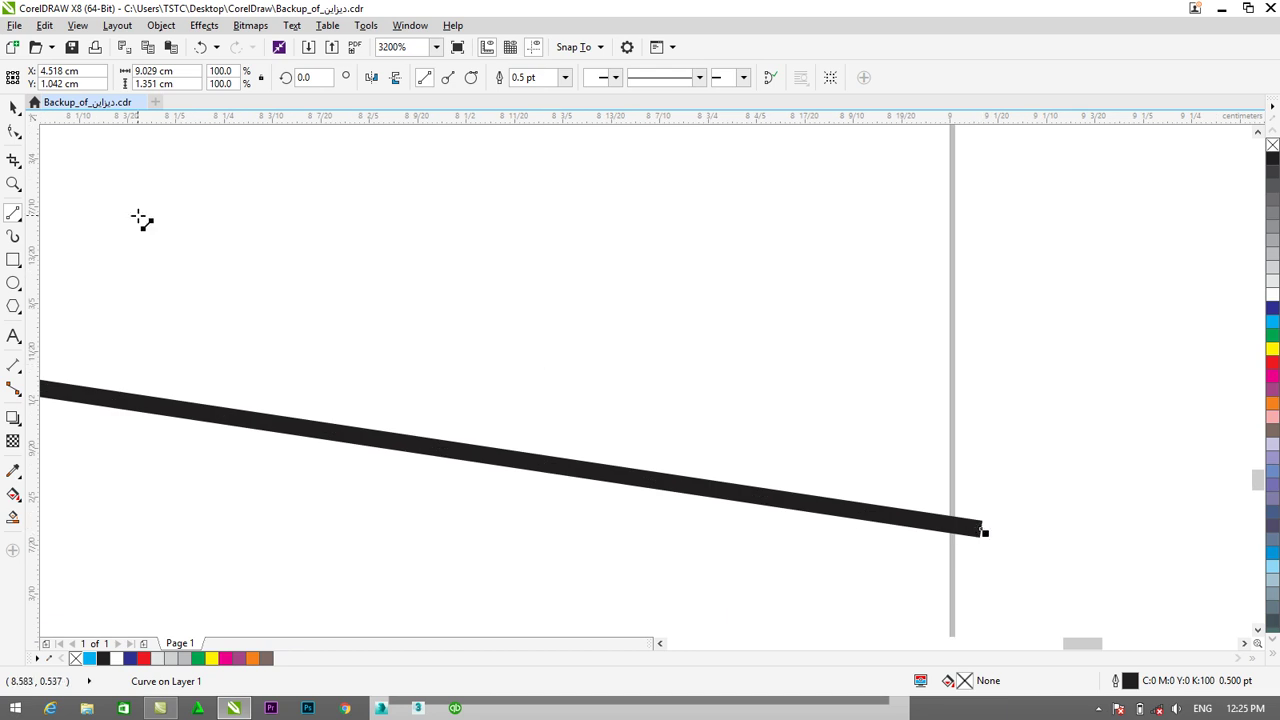
left_click(14, 107)
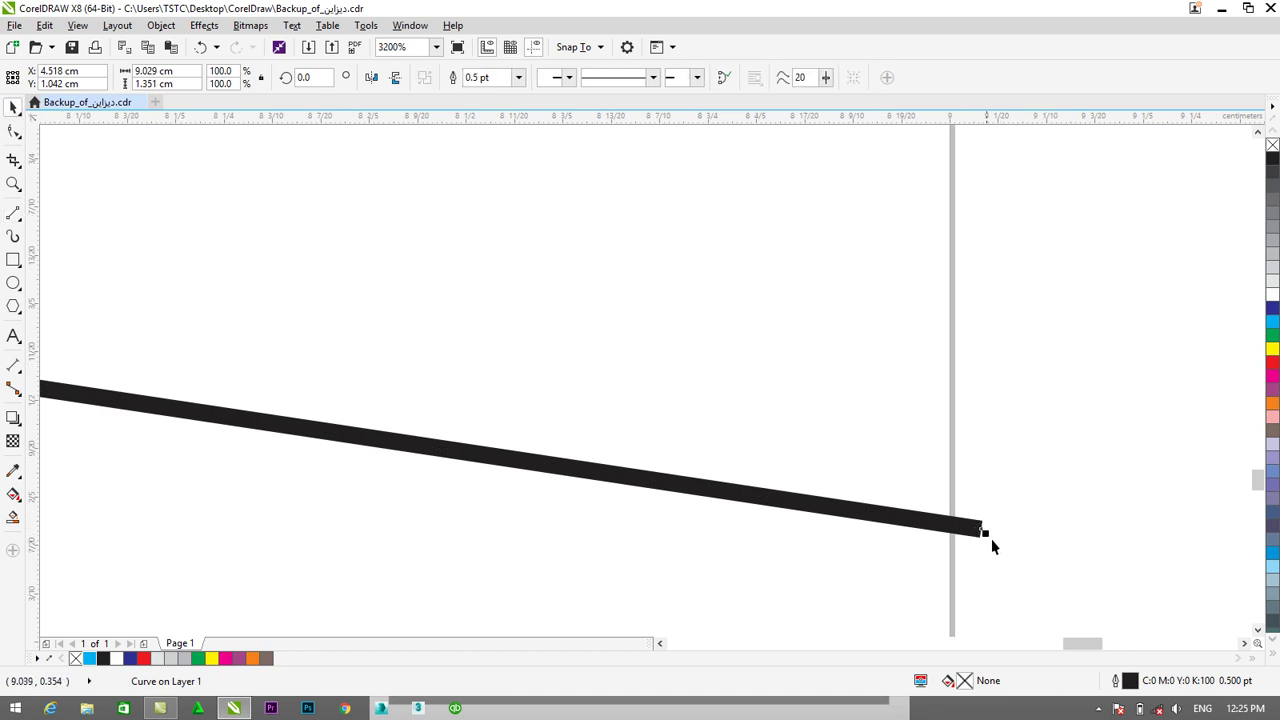
scroll(1260, 483, "down", 4)
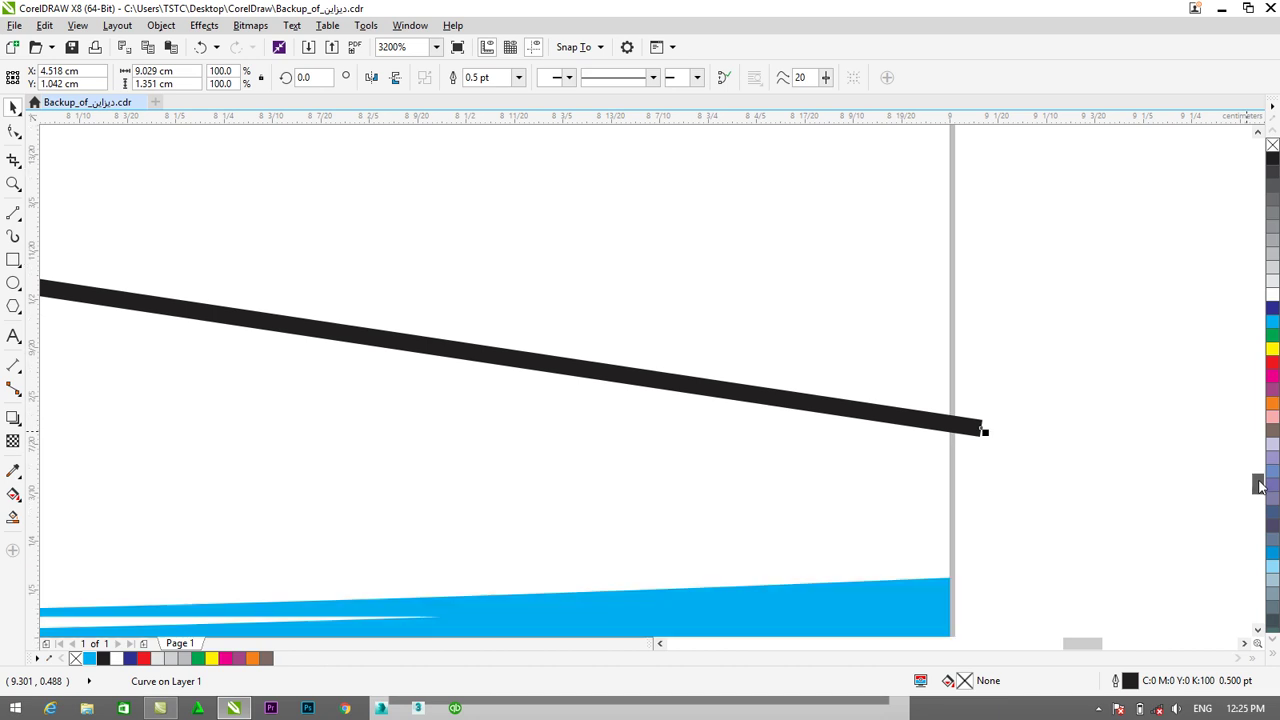
left_click_drag(984, 374, 948, 467)
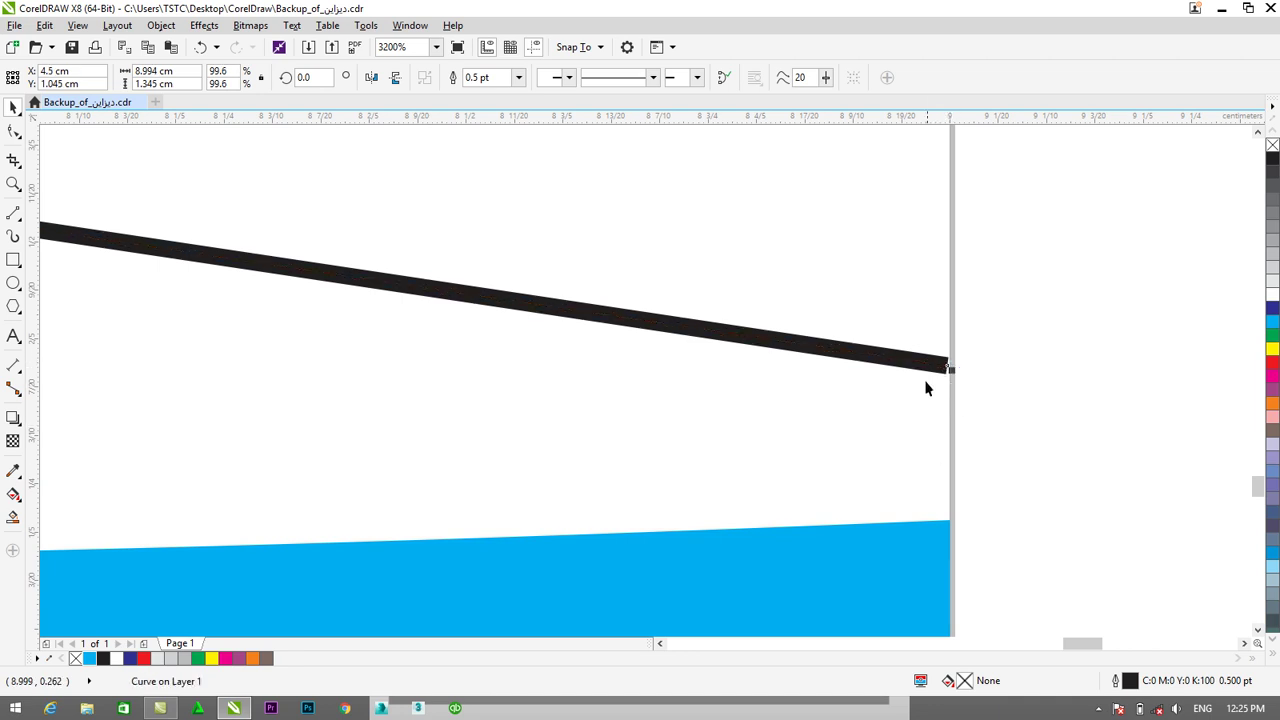
left_click_drag(929, 363, 928, 480)
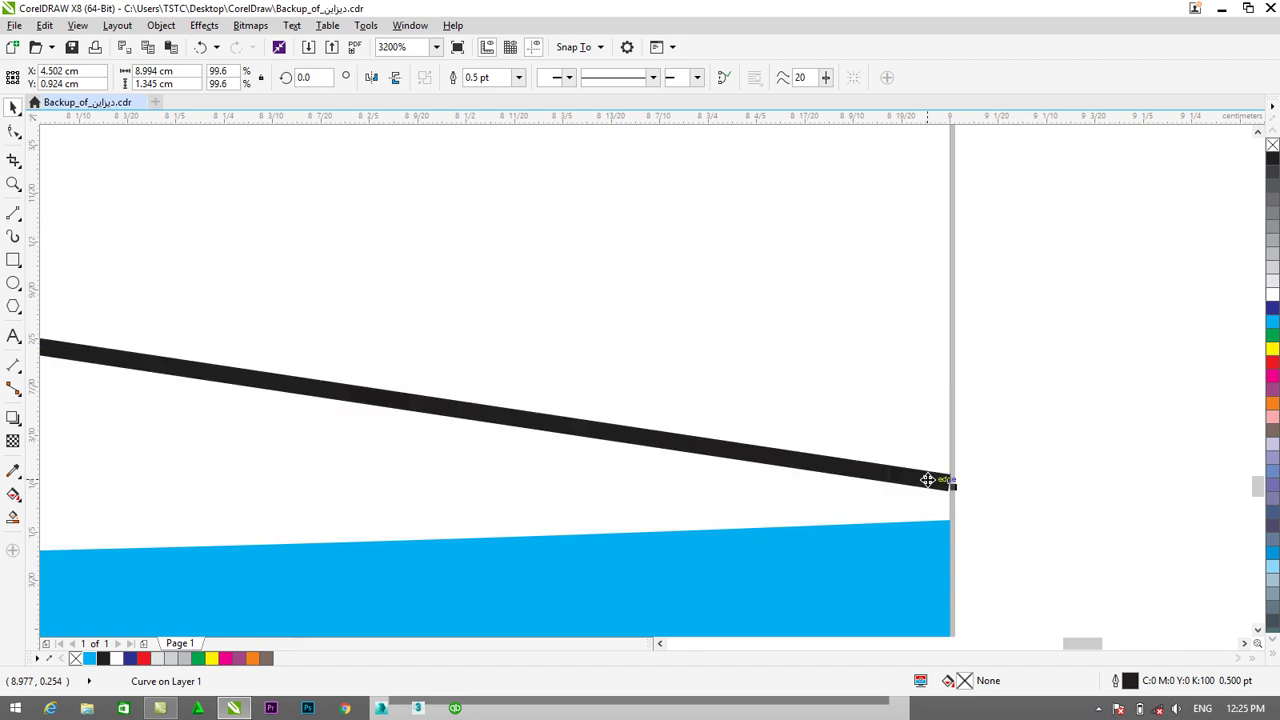
Color the line's outline cyan and raise the line so its left end sits just above the bottom shape's top-left corner.
right_click(1272, 323)
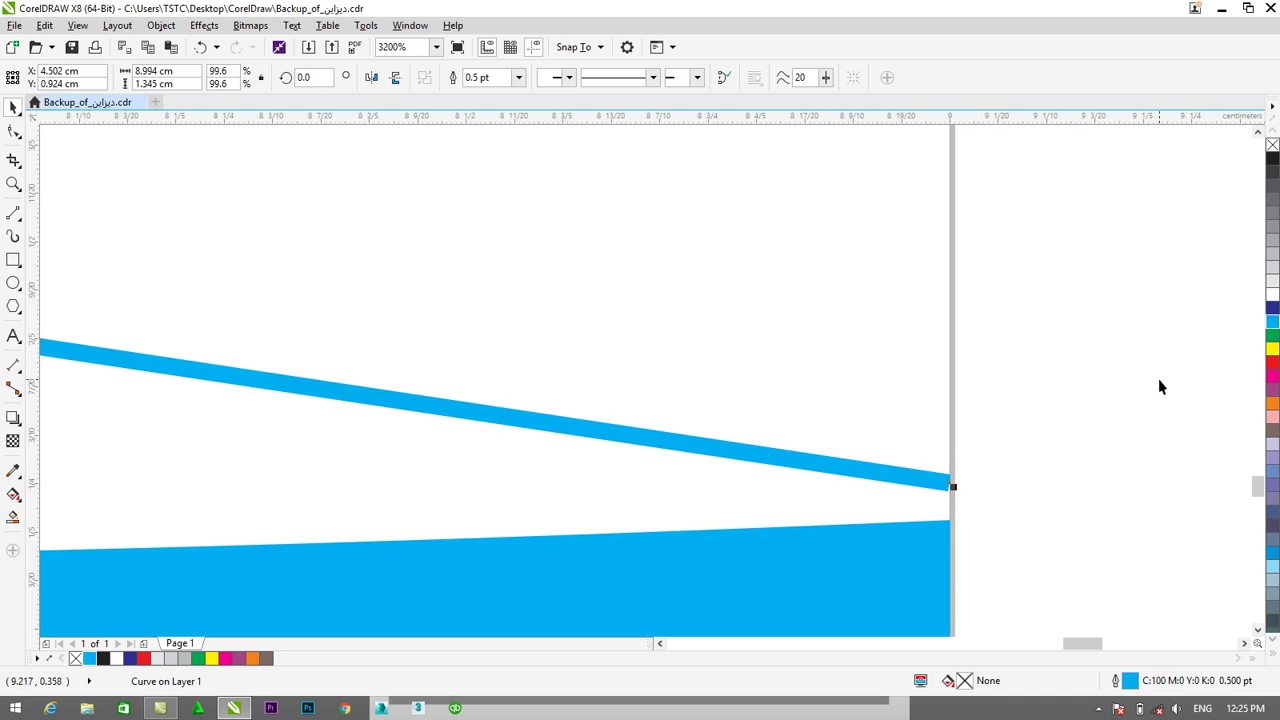
scroll(1159, 380, "down", 1)
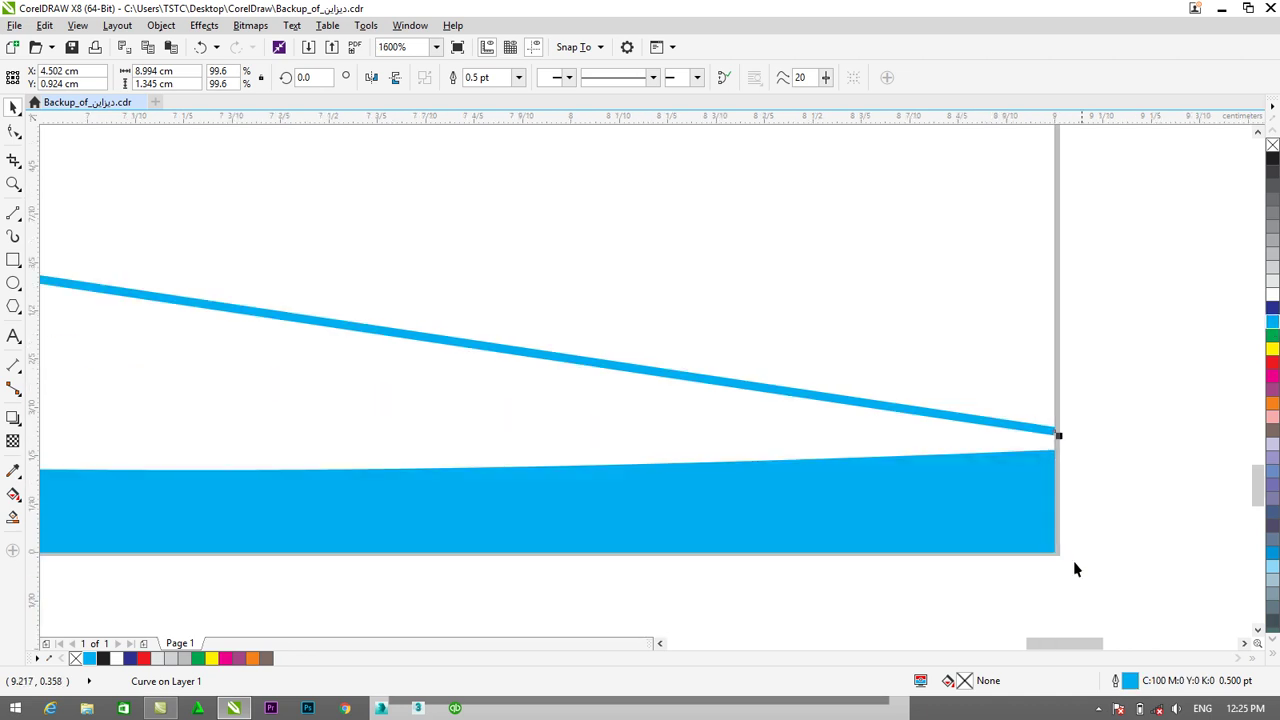
left_click_drag(1047, 644, 917, 651)
scroll(786, 414, "down", 2)
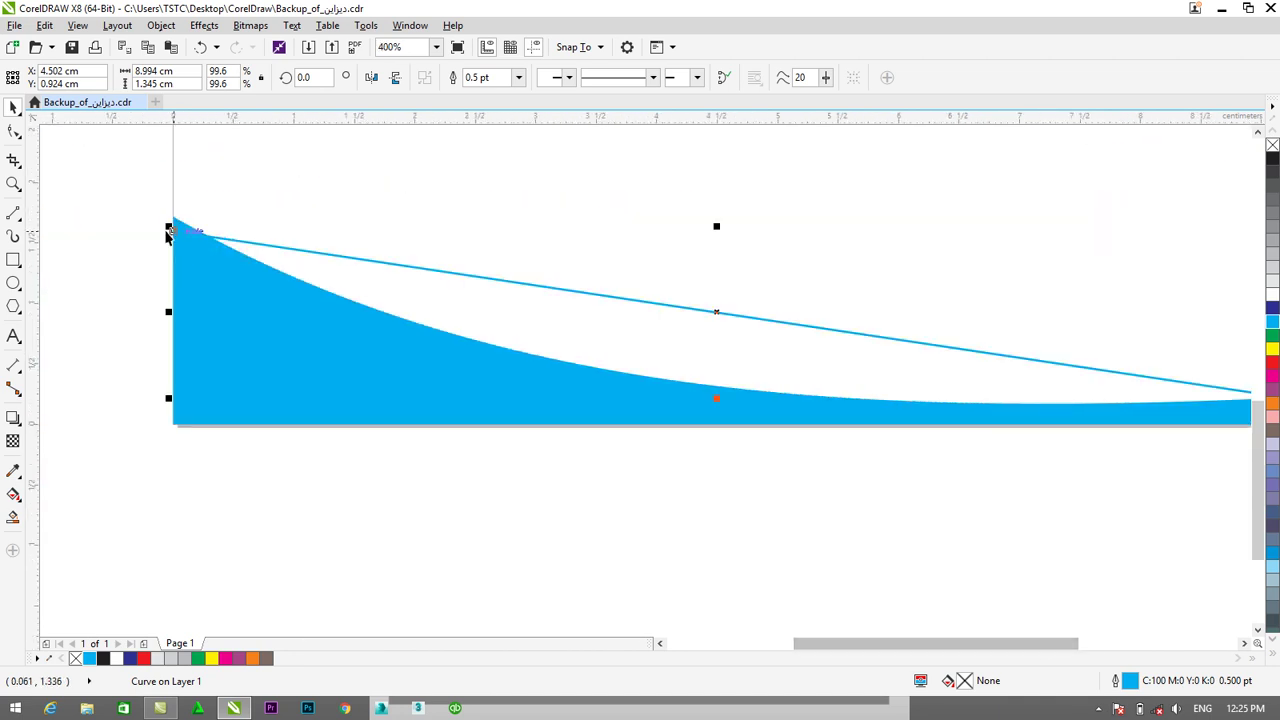
left_click(278, 246)
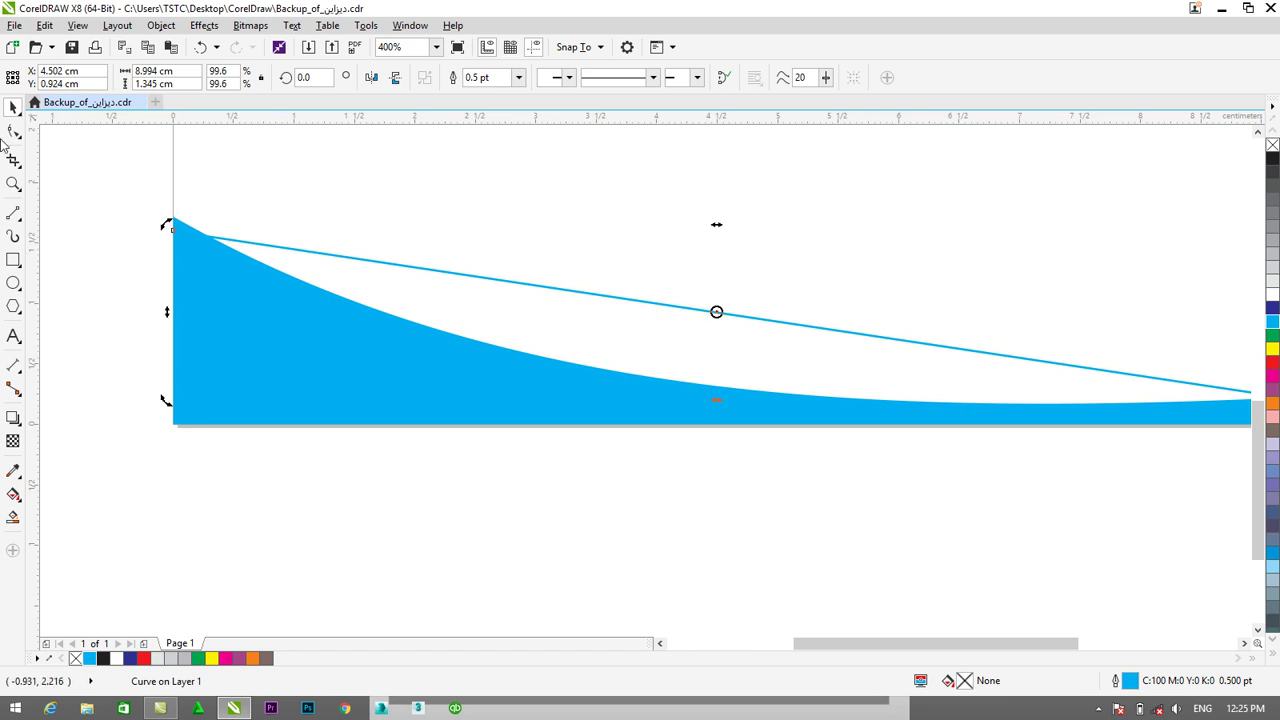
left_click(276, 246)
left_click_drag(256, 245, 257, 229)
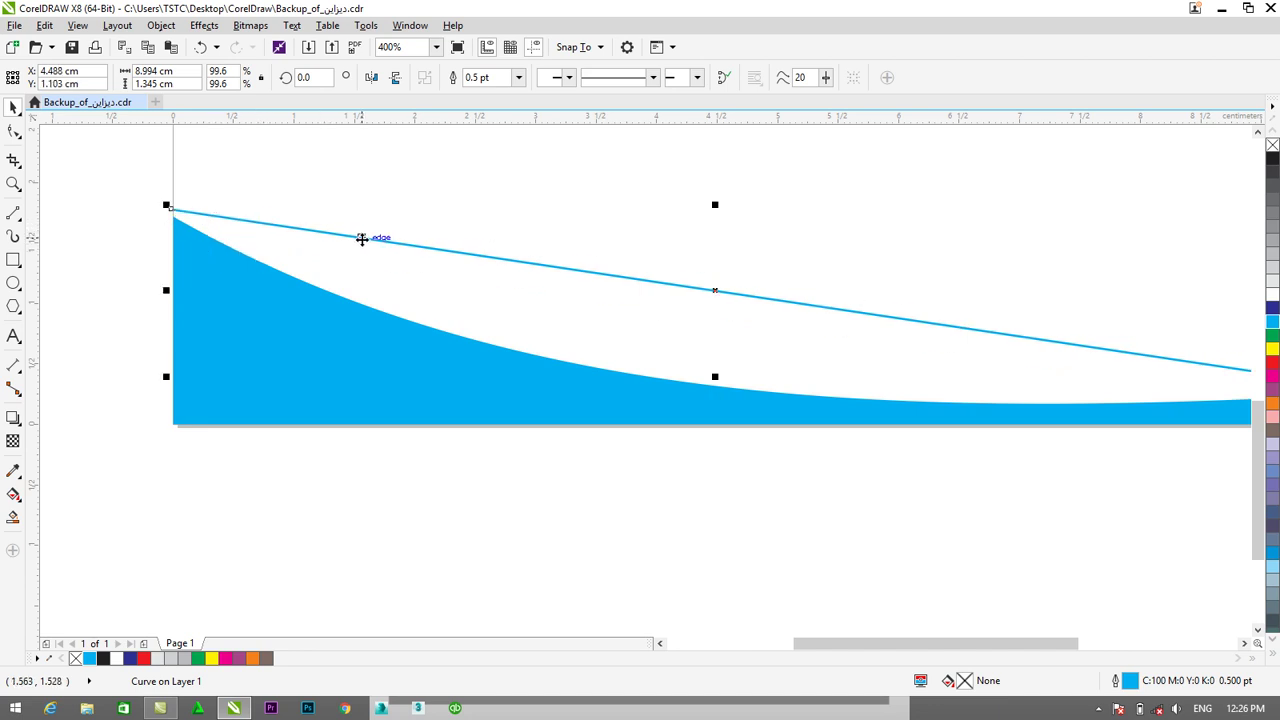
Convert the cyan line to a curve and bend it downward to follow the bottom shape's concave top edge.
left_click(13, 138)
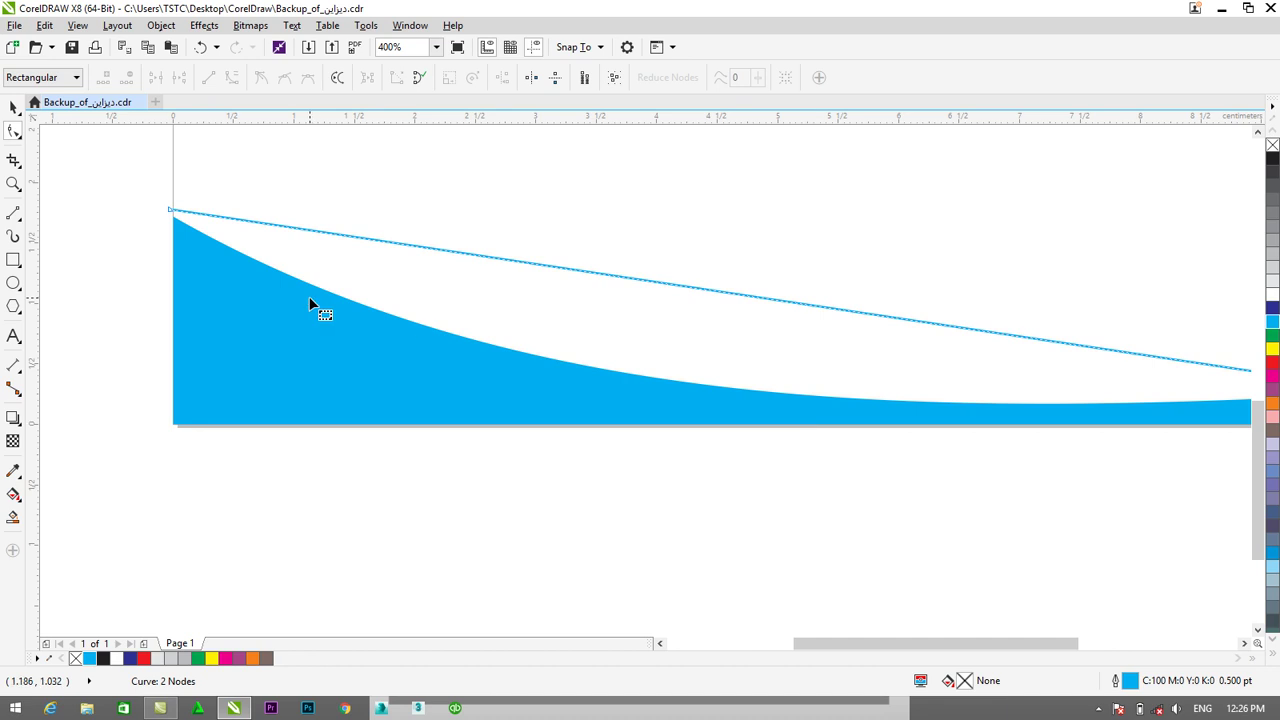
left_click(169, 211)
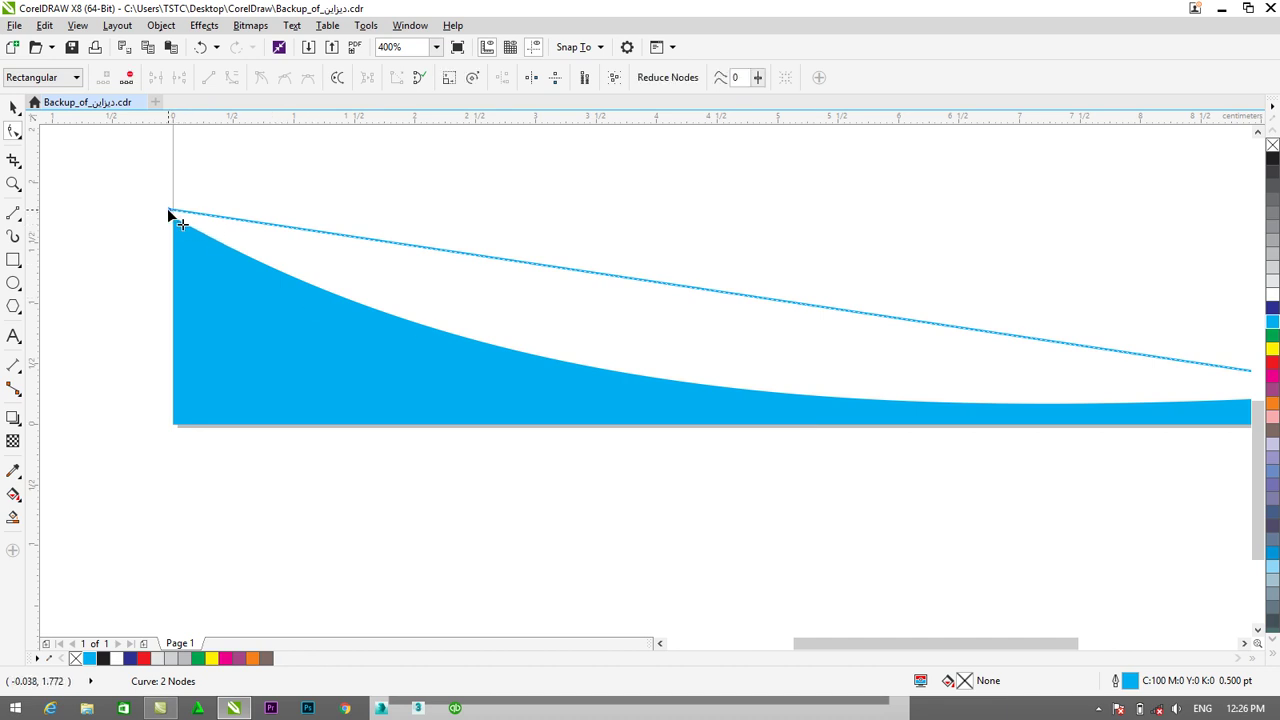
right_click(199, 214)
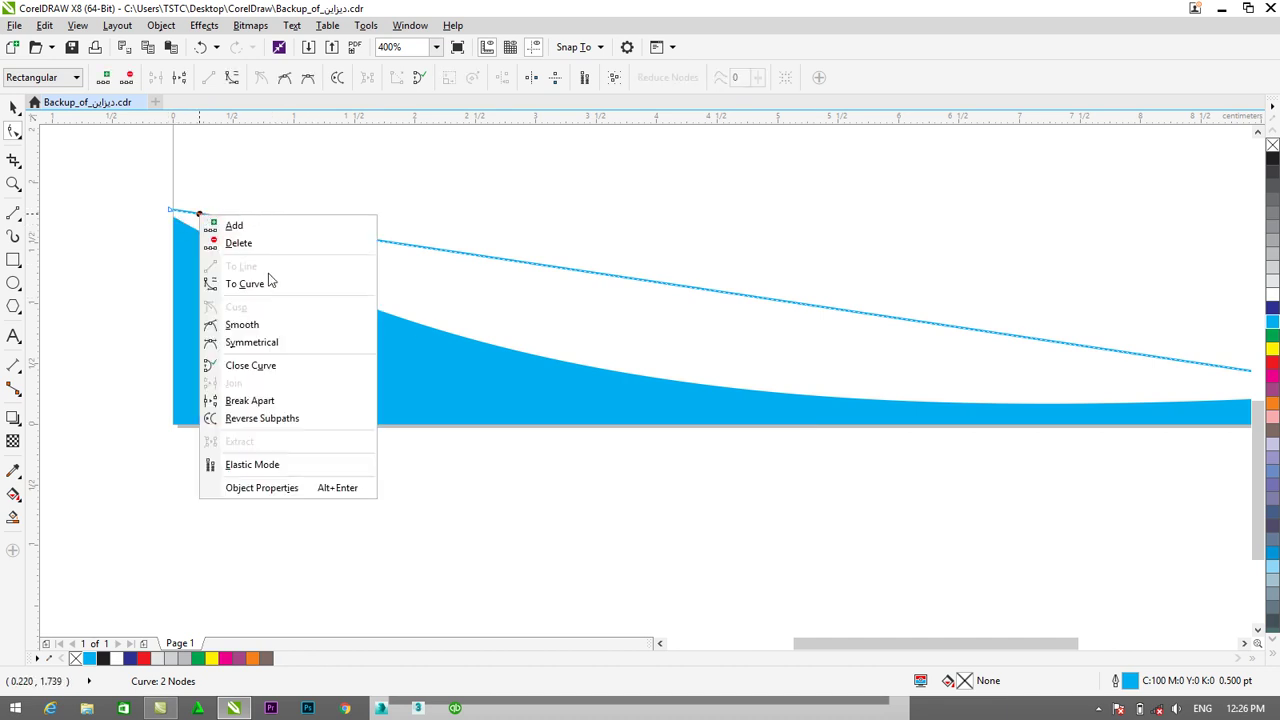
left_click(266, 284)
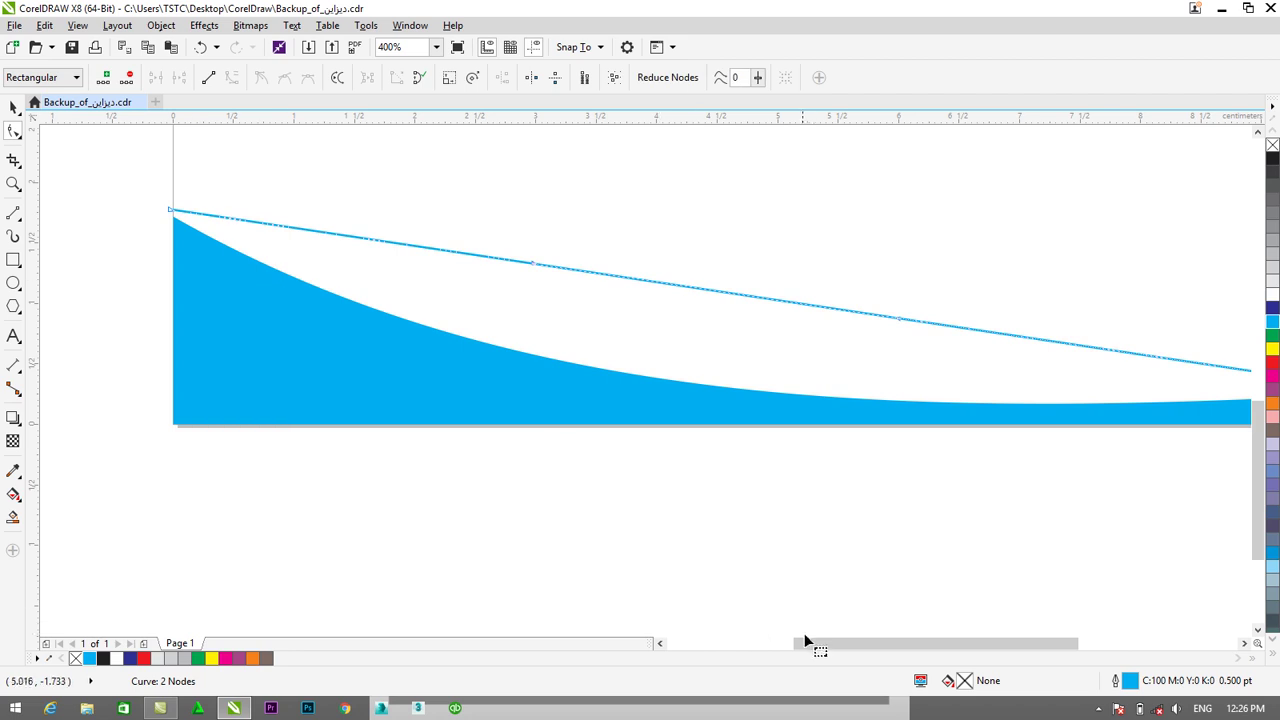
left_click_drag(814, 643, 857, 643)
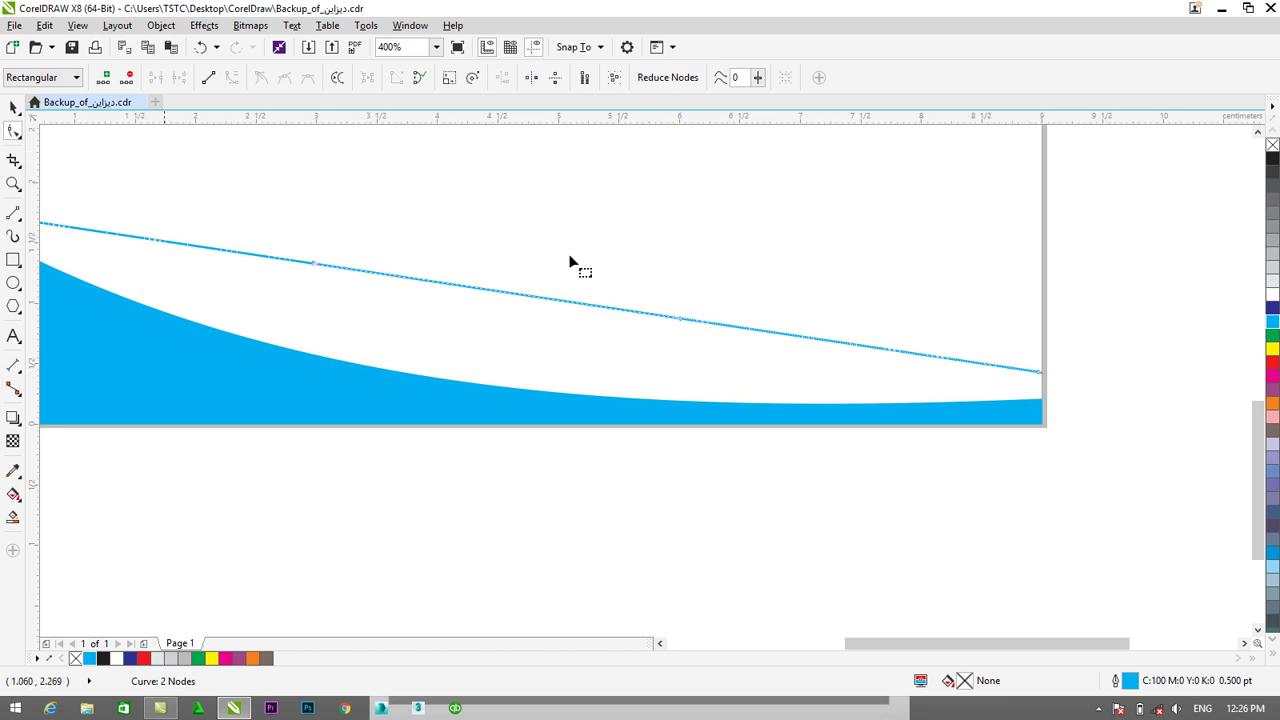
scroll(730, 366, "down", 2)
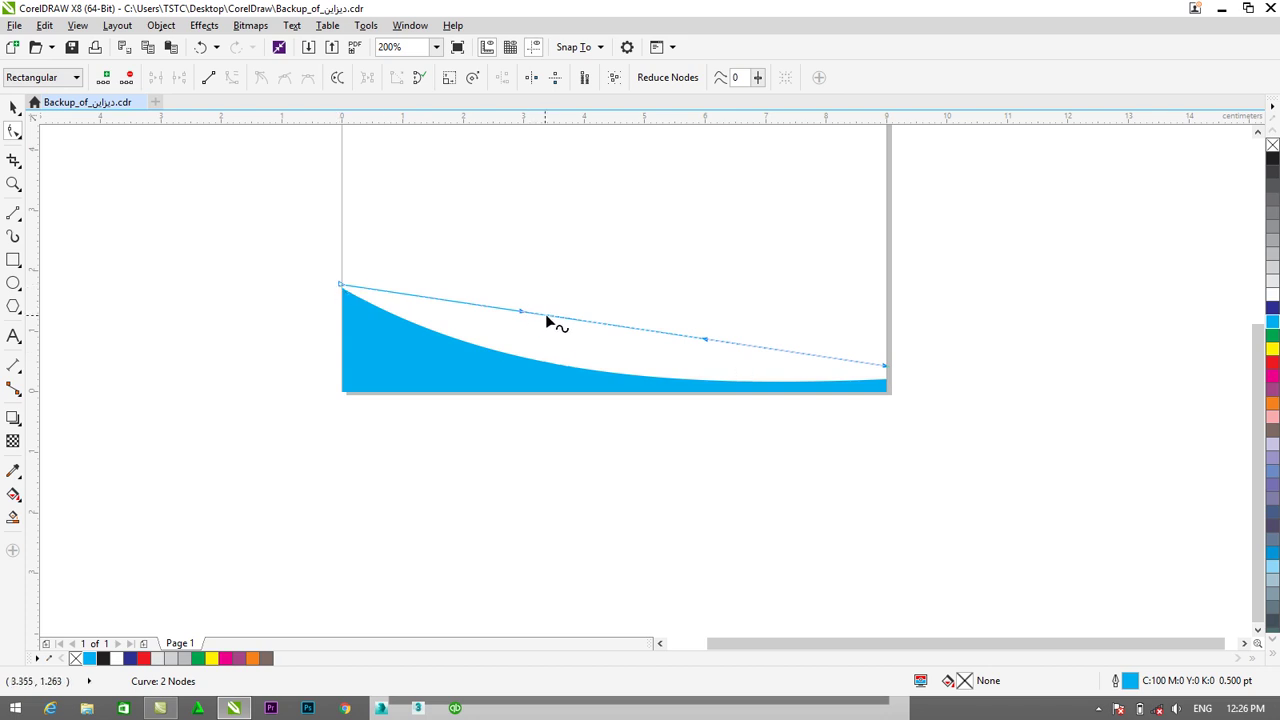
left_click_drag(548, 320, 551, 360)
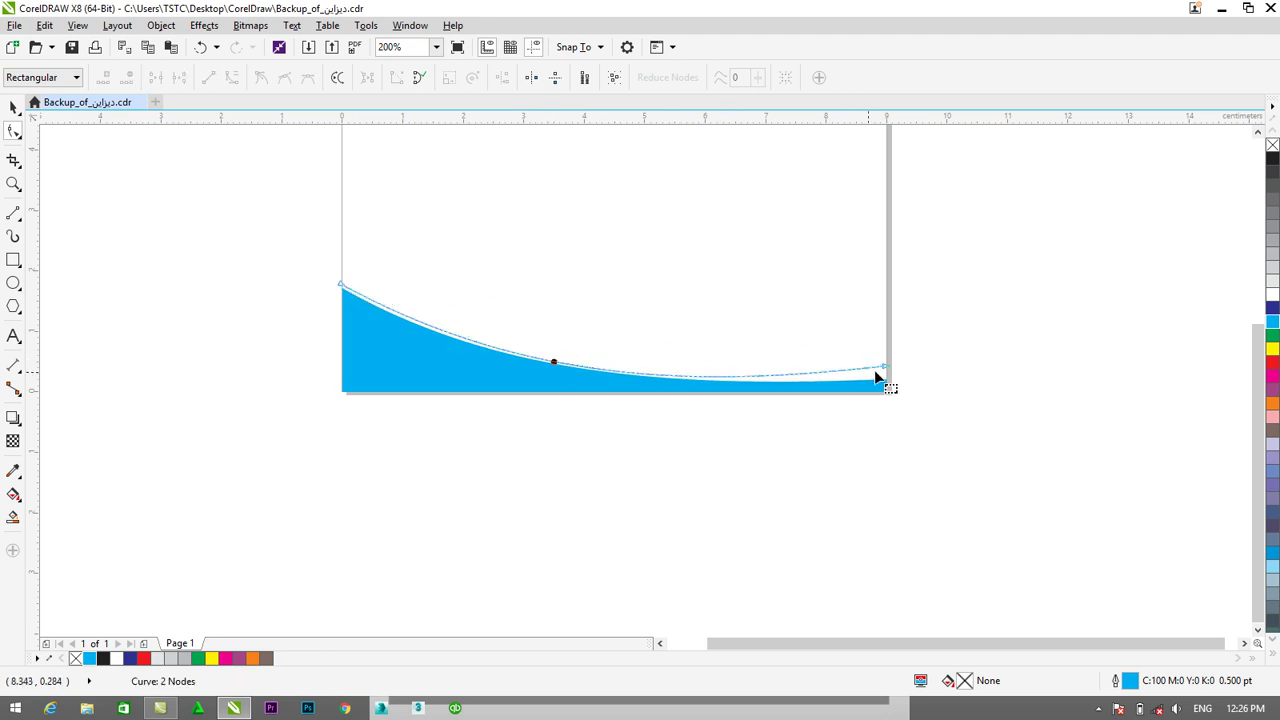
Adjust both control handles of the thin cyan curve to lift it clear of the bottom shape.
left_click(885, 366)
left_click_drag(884, 371, 884, 377)
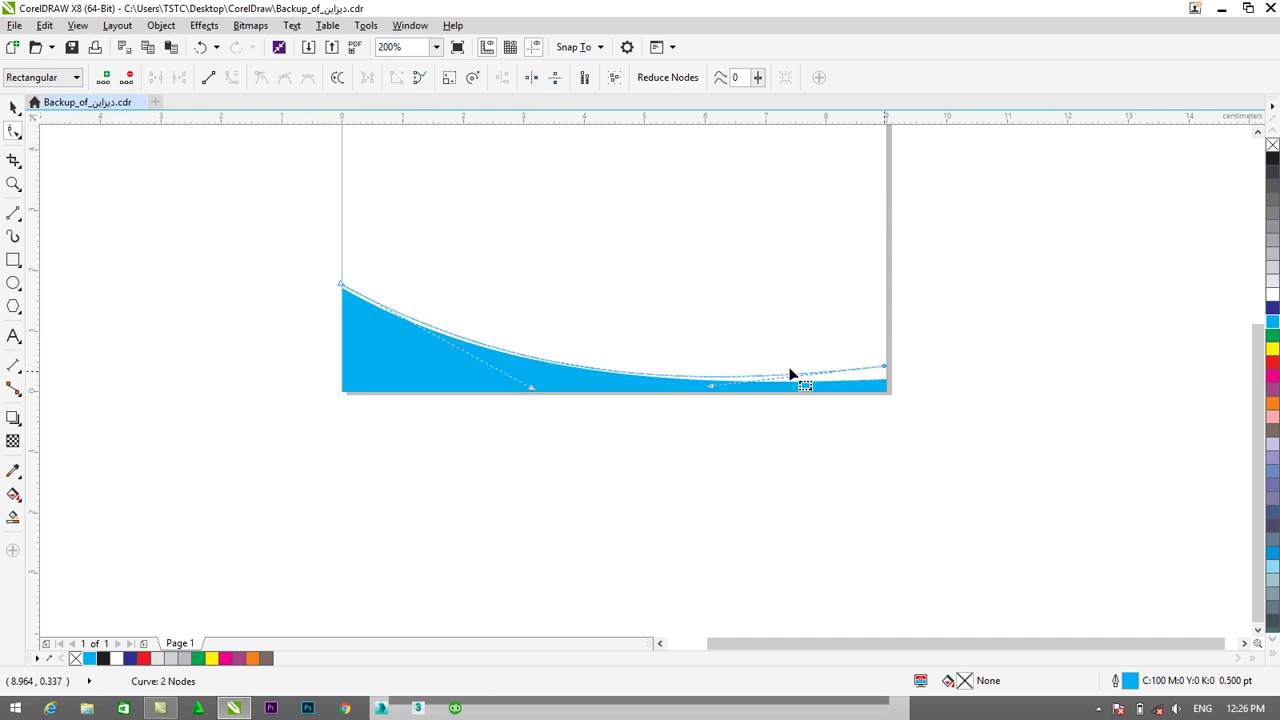
left_click_drag(531, 389, 541, 384)
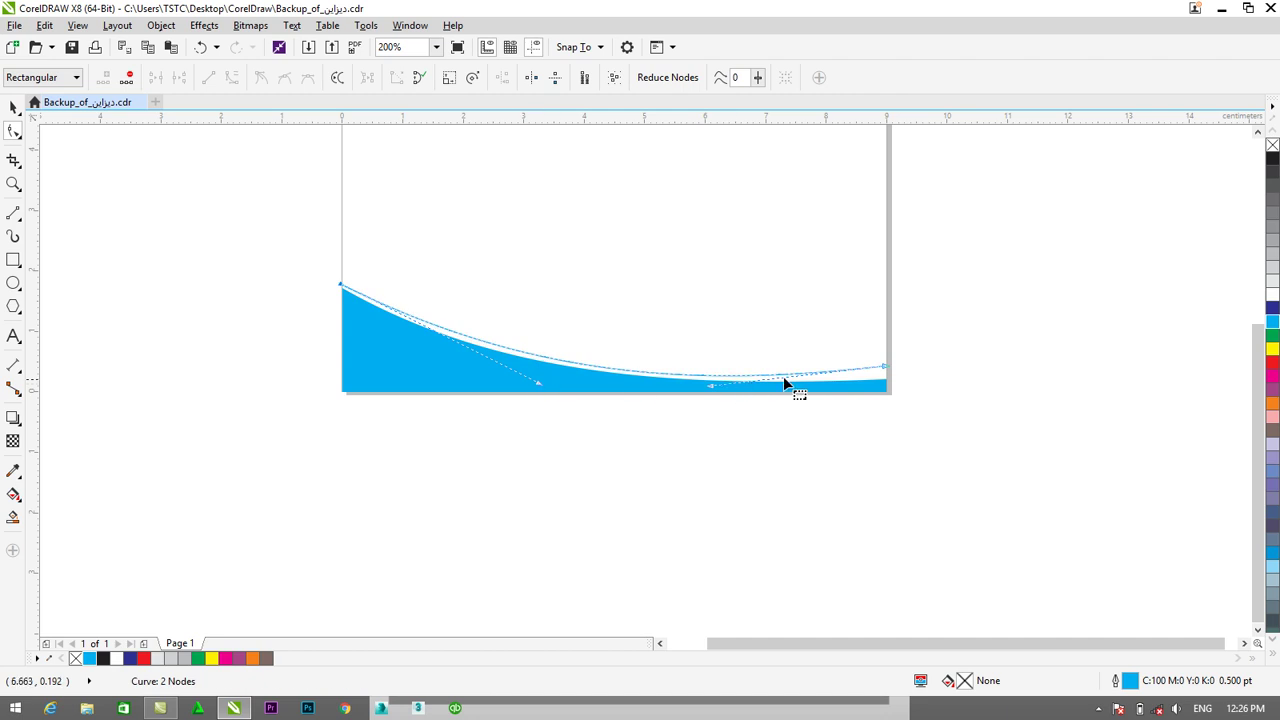
scroll(822, 384, "up", 4)
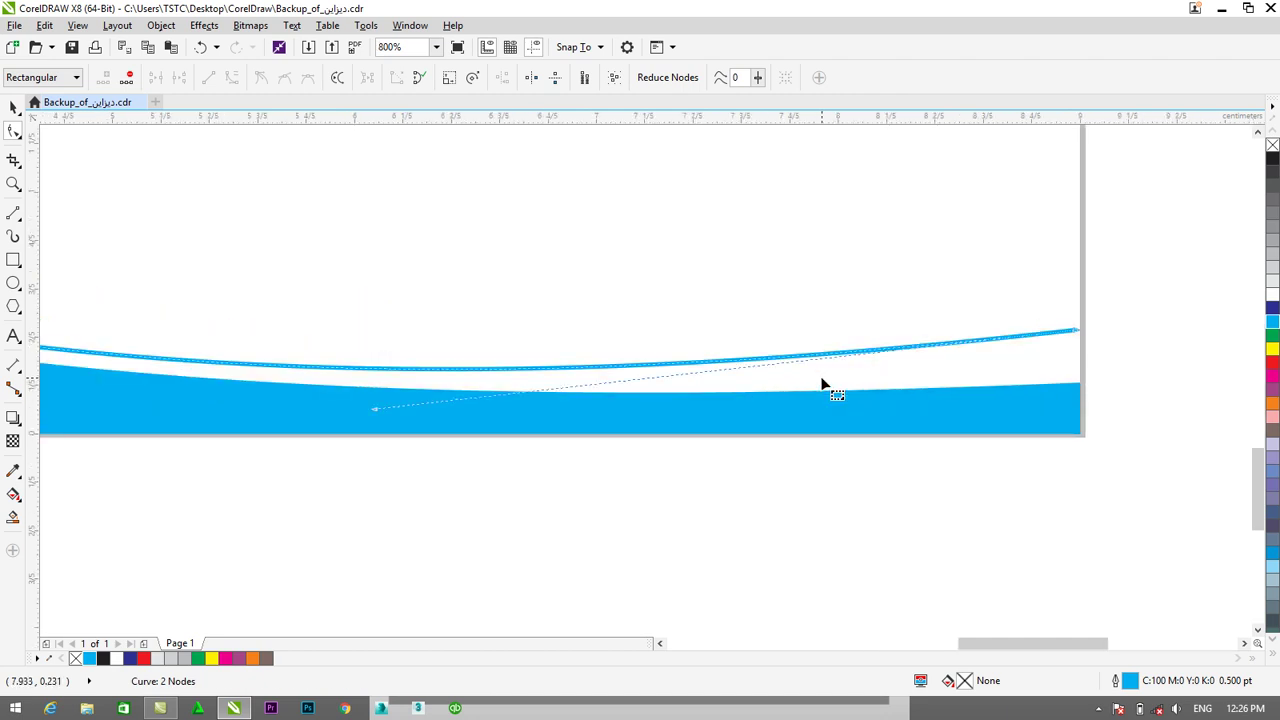
left_click_drag(375, 410, 356, 376)
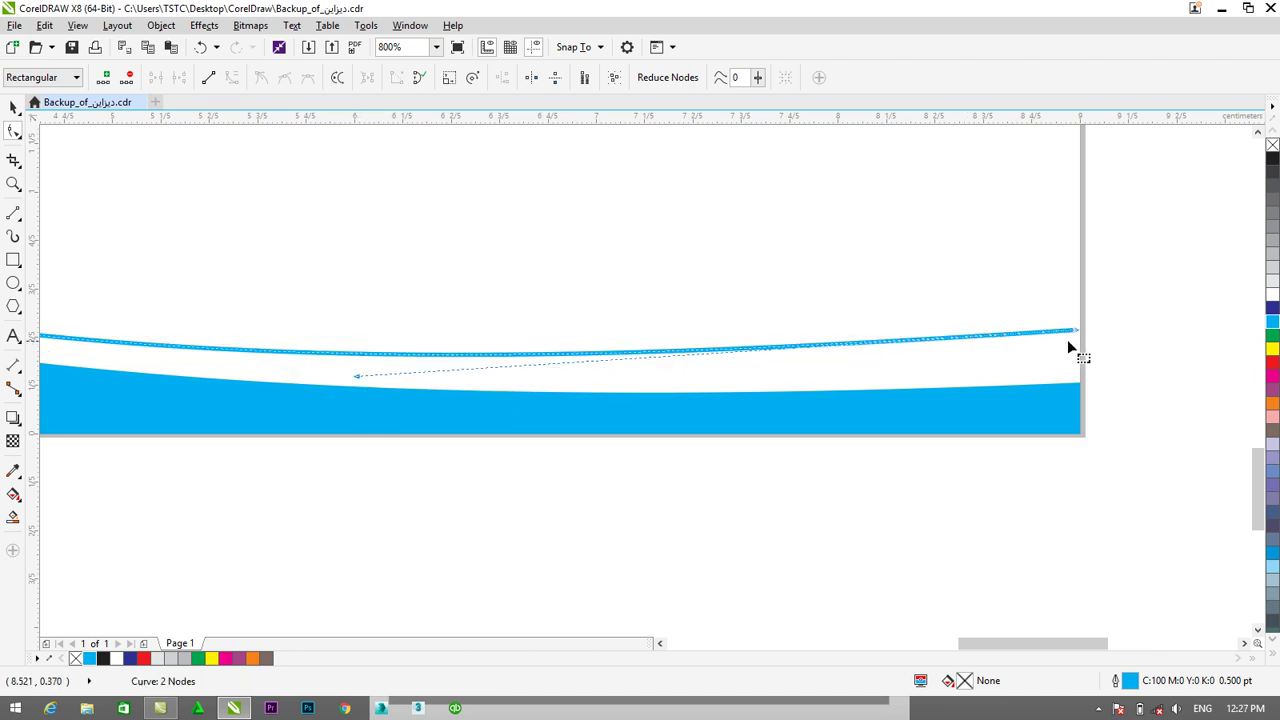
Lower the thin curve's right end node to about 0.25 cm above the page bottom and adjust both handles to parallel the shape's edge.
left_click_drag(1077, 333, 1076, 369)
left_click_drag(357, 417, 350, 402)
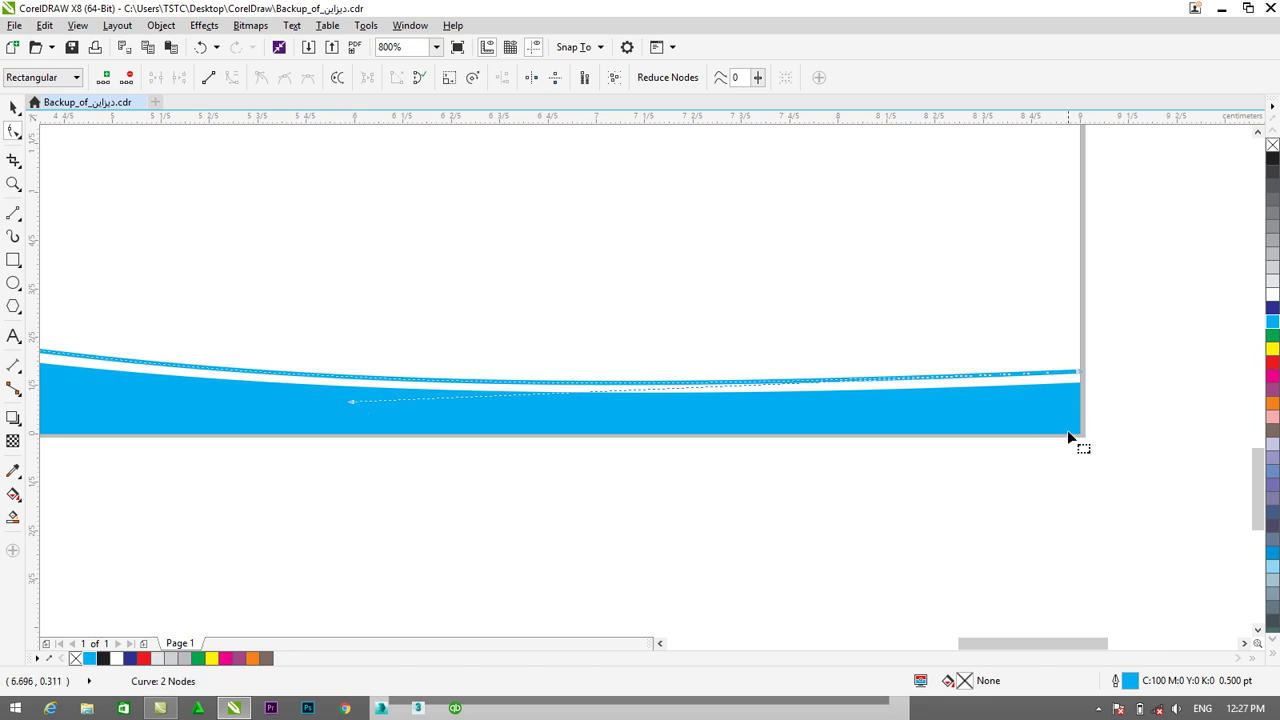
scroll(1100, 384, "down", 2)
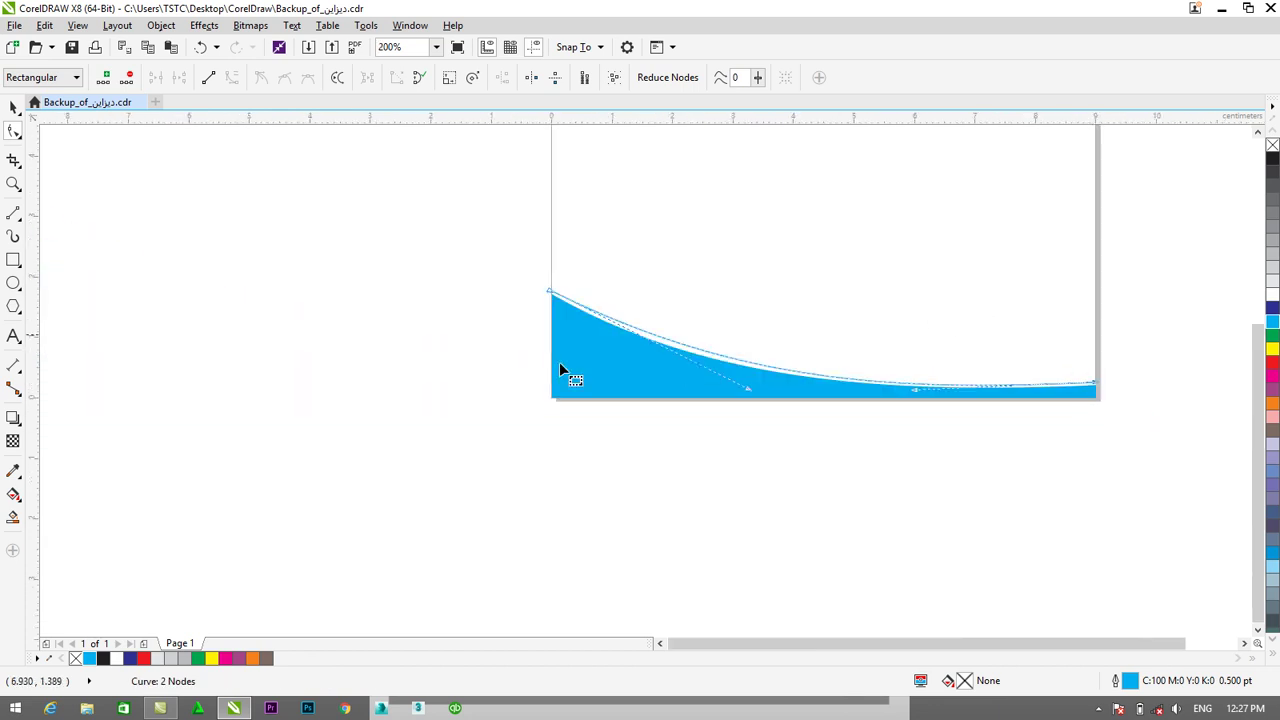
left_click_drag(747, 390, 690, 380)
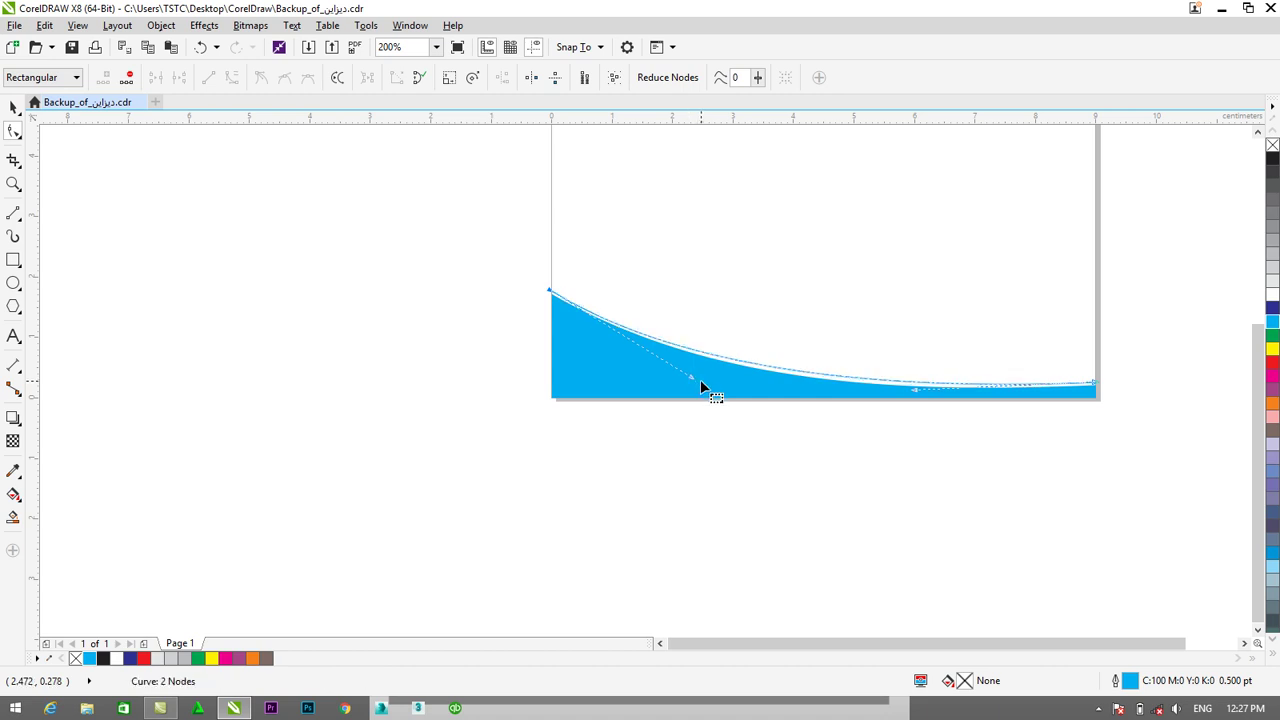
left_click(550, 293)
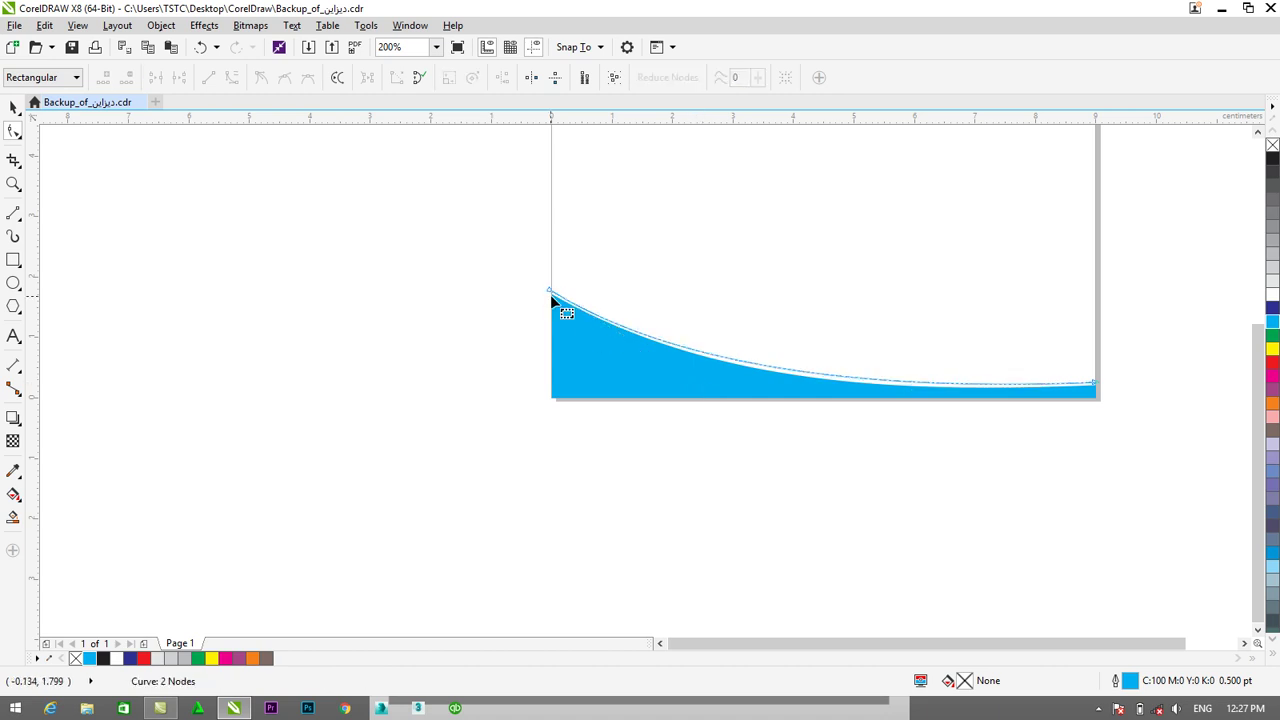
left_click_drag(692, 377, 717, 385)
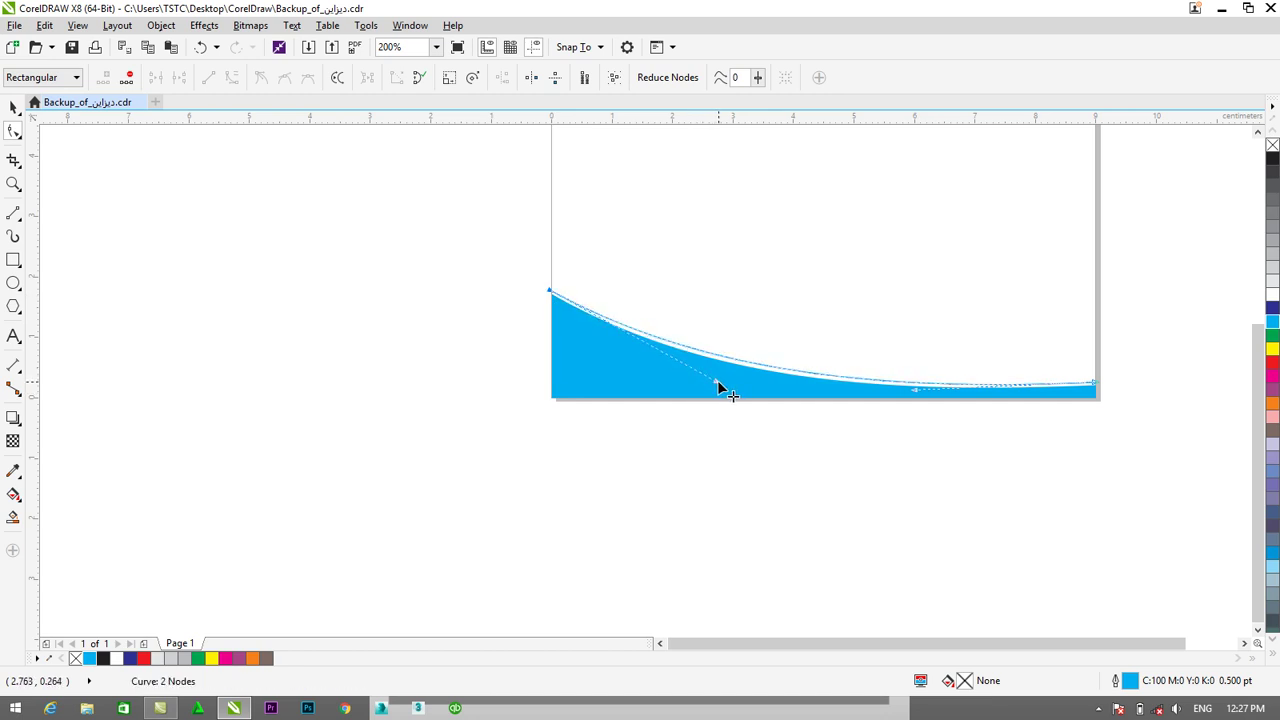
Move the thin cyan curve down about 0.02 cm to narrow its gap to the bottom shape, and deselect it.
left_click(13, 107)
left_click(251, 255)
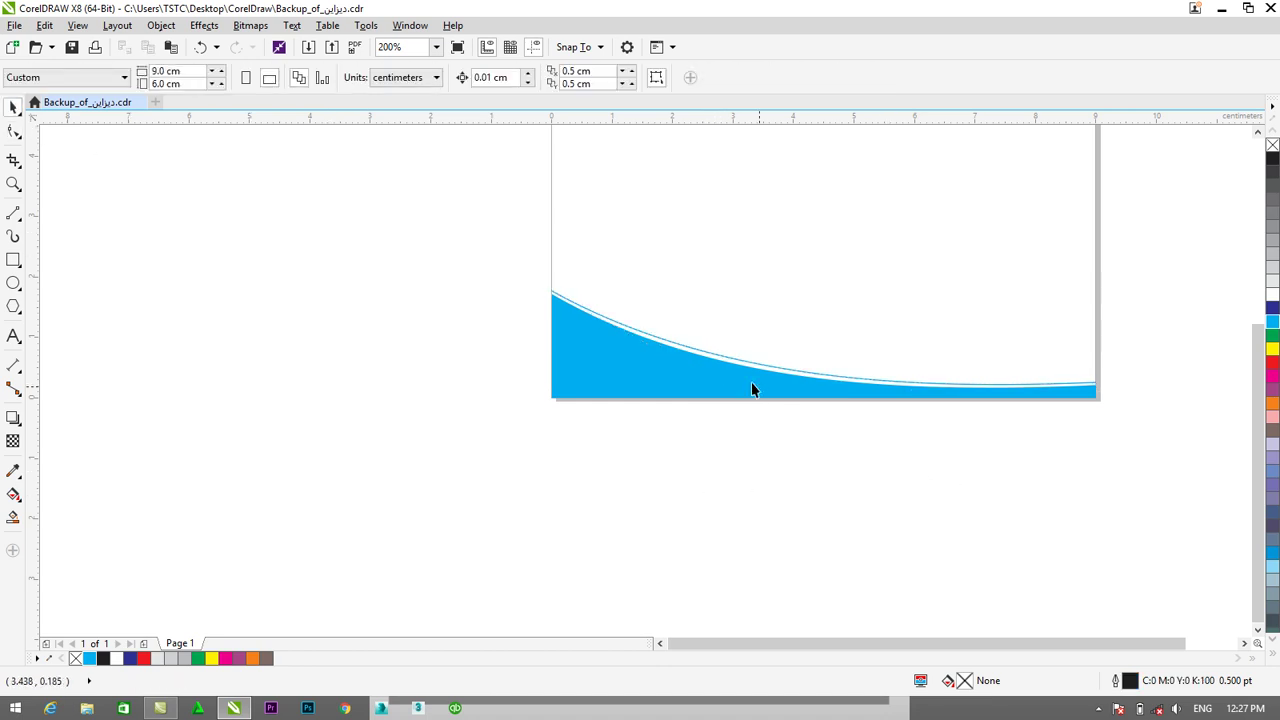
left_click(726, 358)
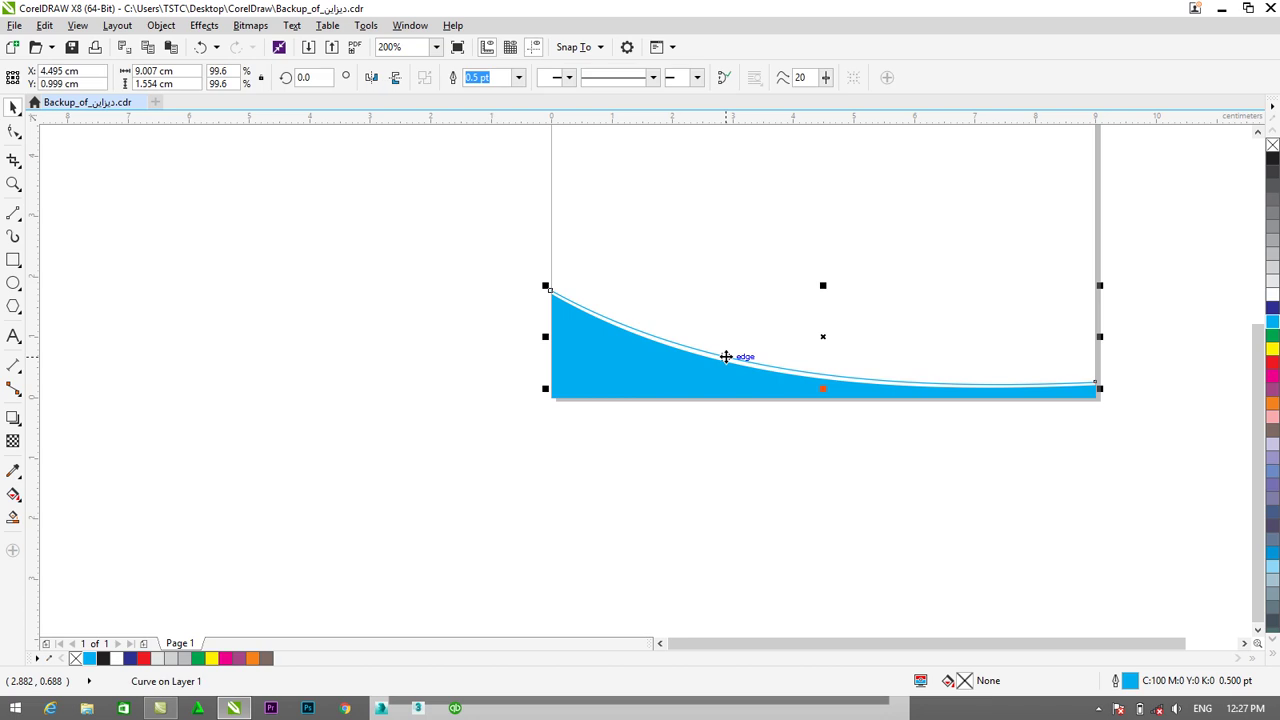
left_click_drag(726, 356, 726, 357)
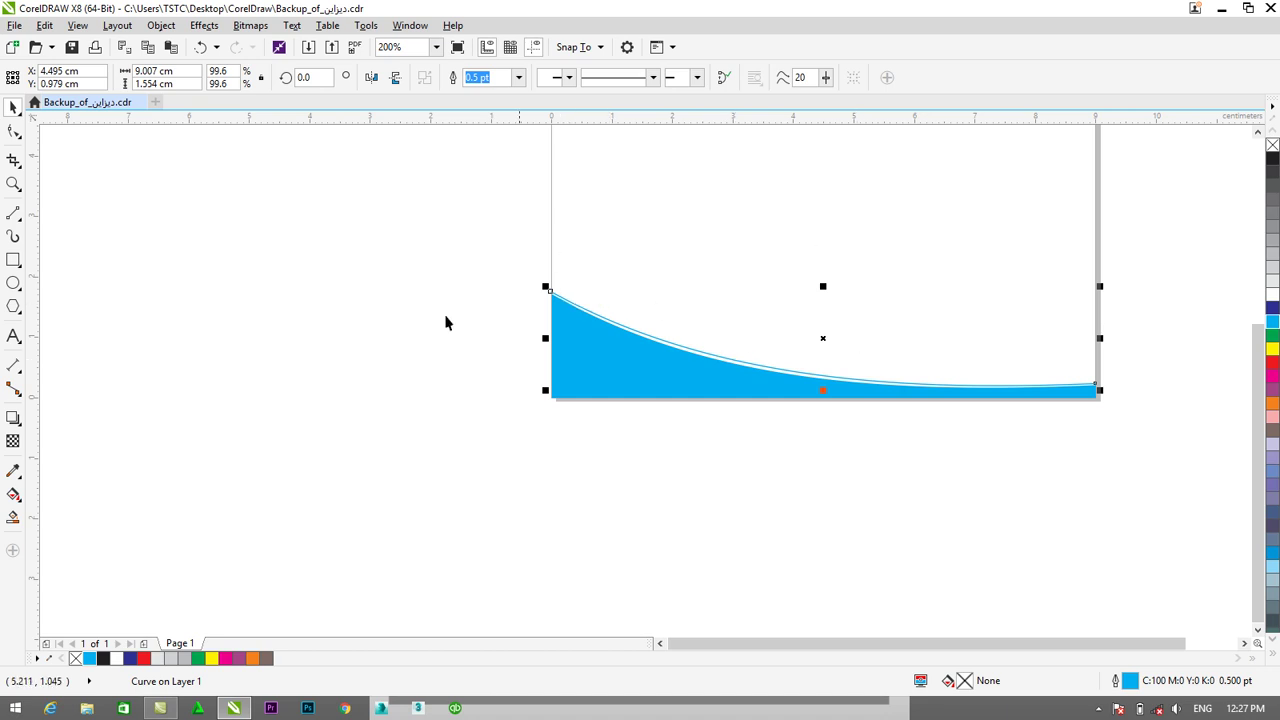
left_click(359, 452)
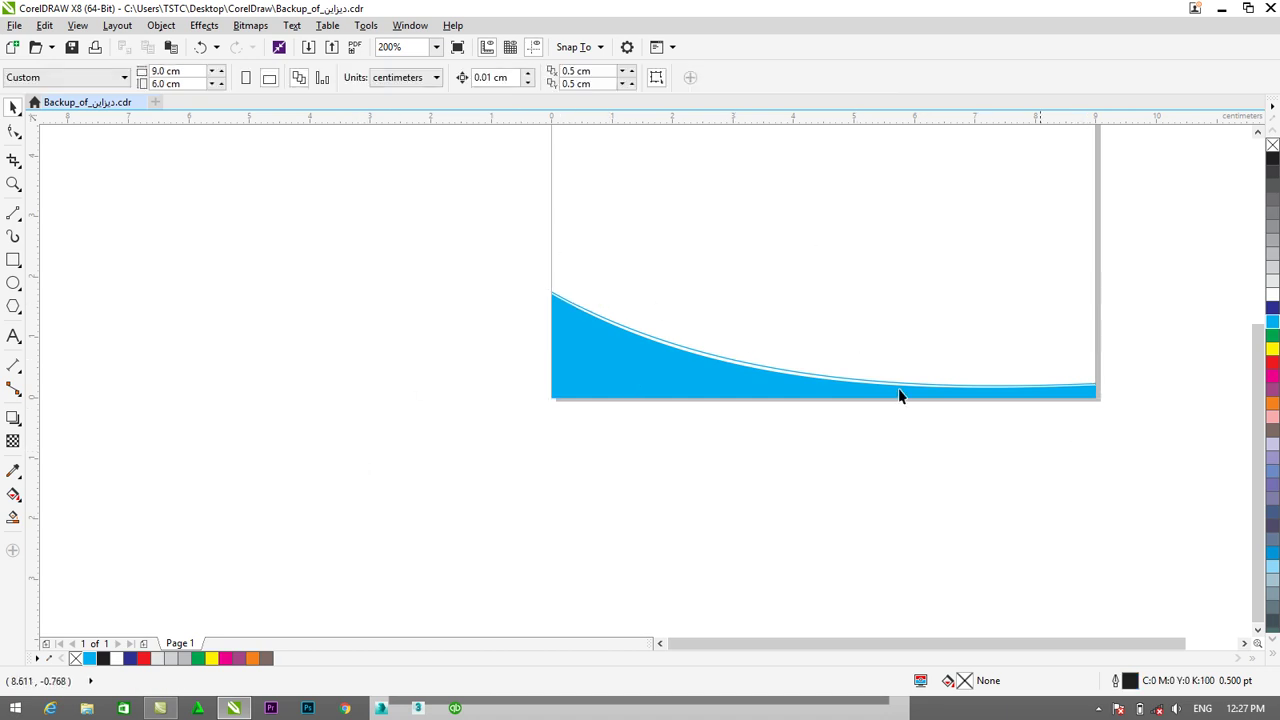
Adjust both control handles of the thin cyan curve to bring it closer to the bottom shape's edge.
left_click(631, 331)
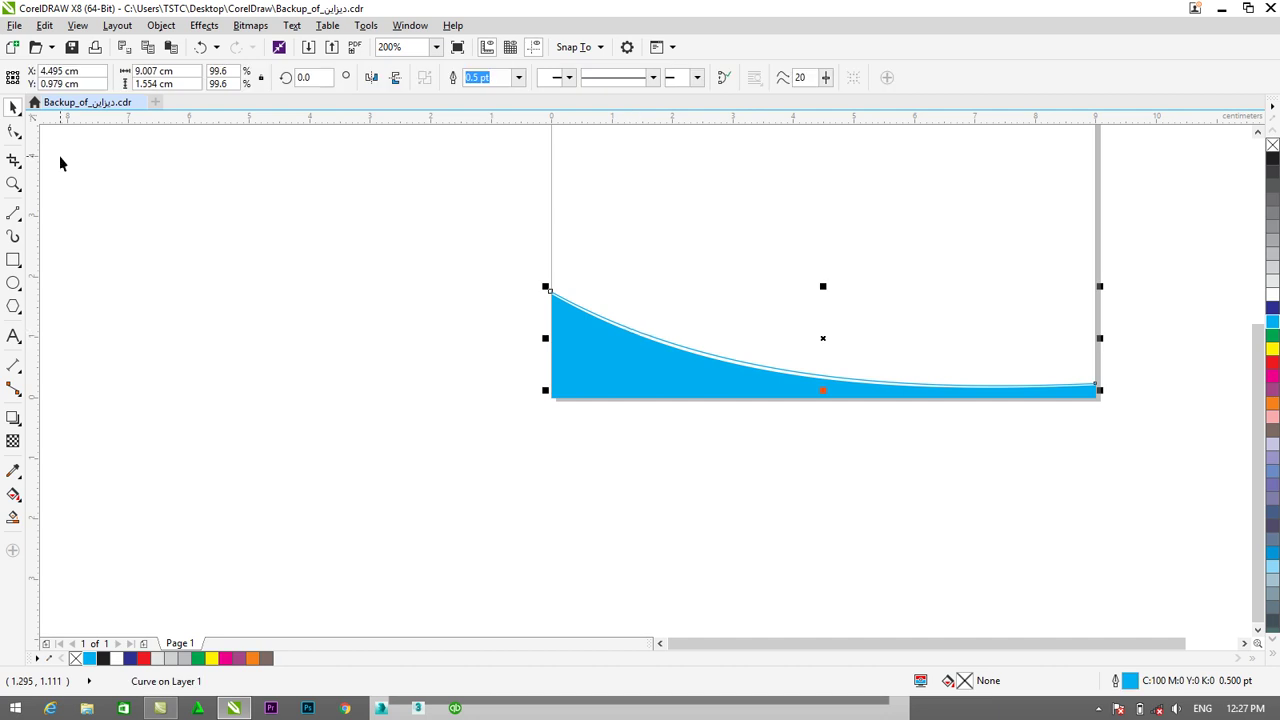
left_click(13, 131)
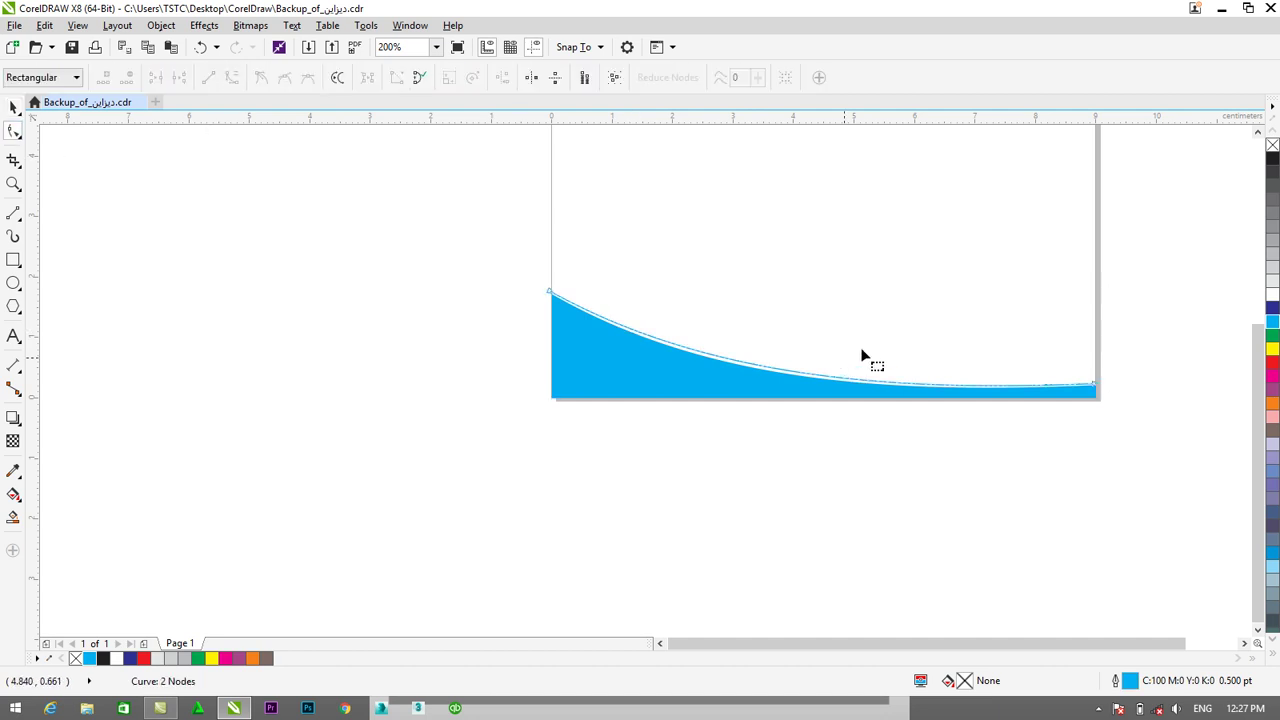
left_click(1096, 387)
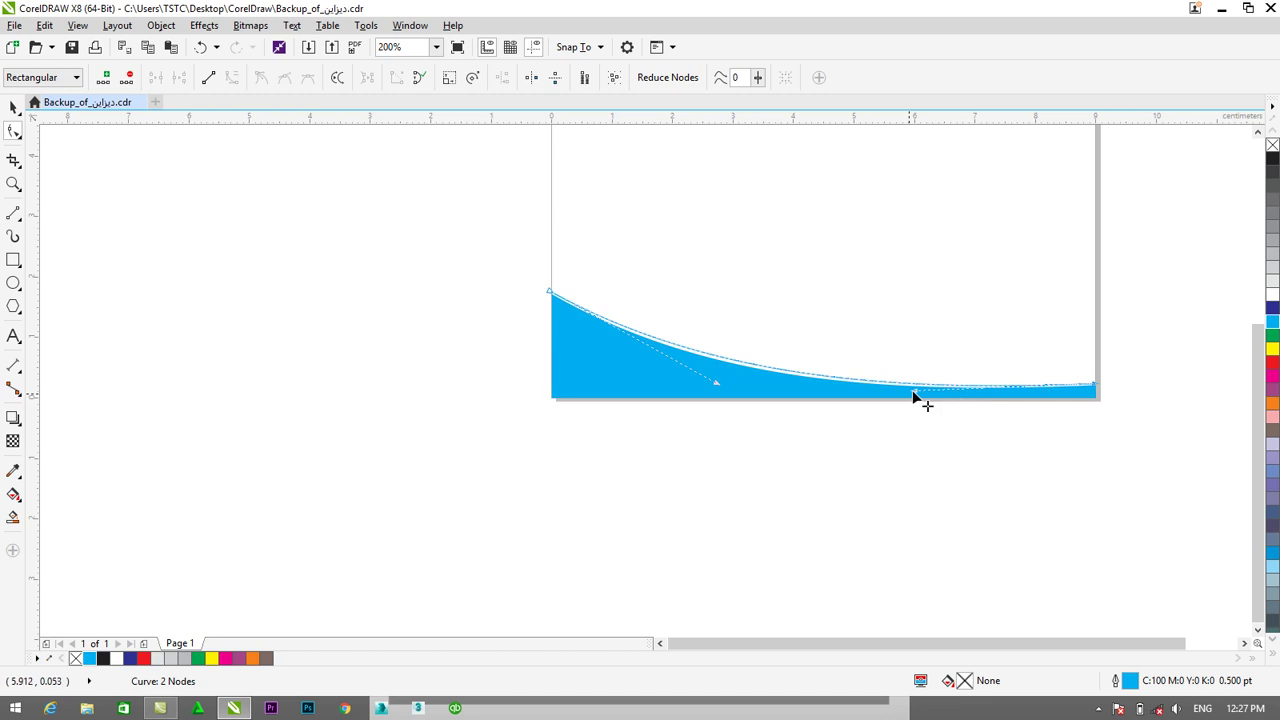
left_click_drag(915, 390, 914, 393)
scroll(914, 393, "up", 2)
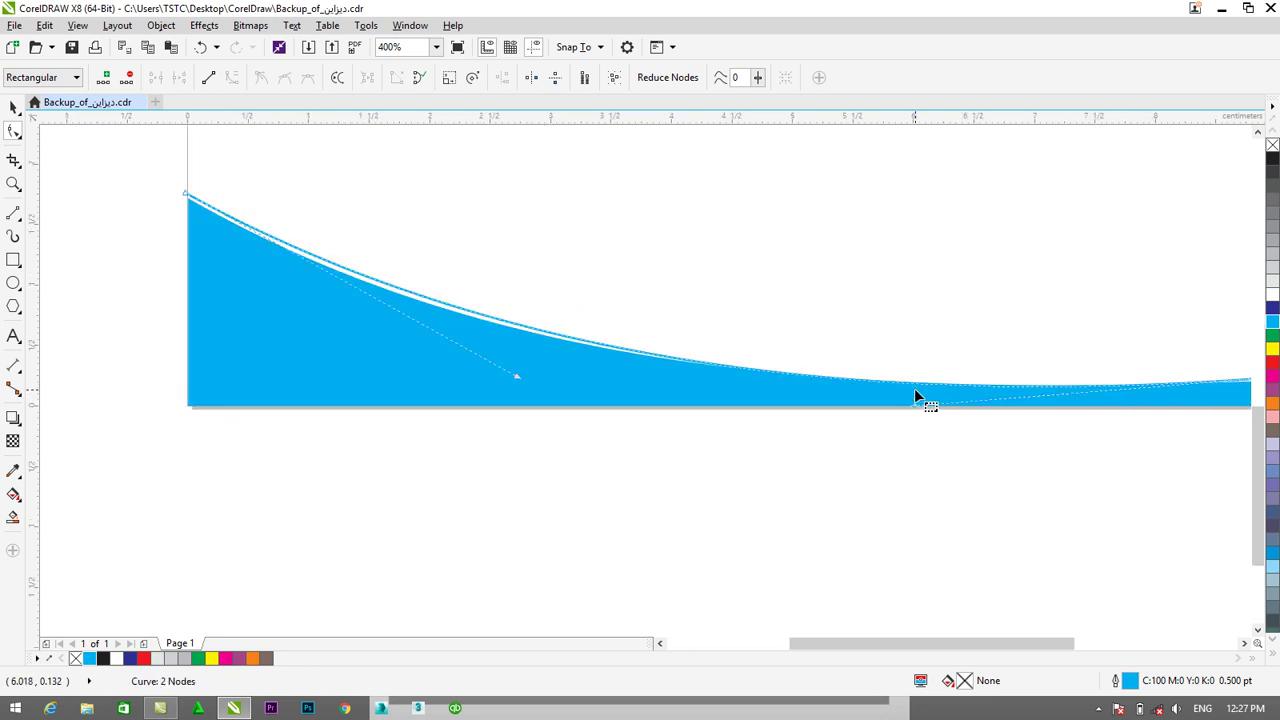
left_click_drag(912, 421, 943, 395)
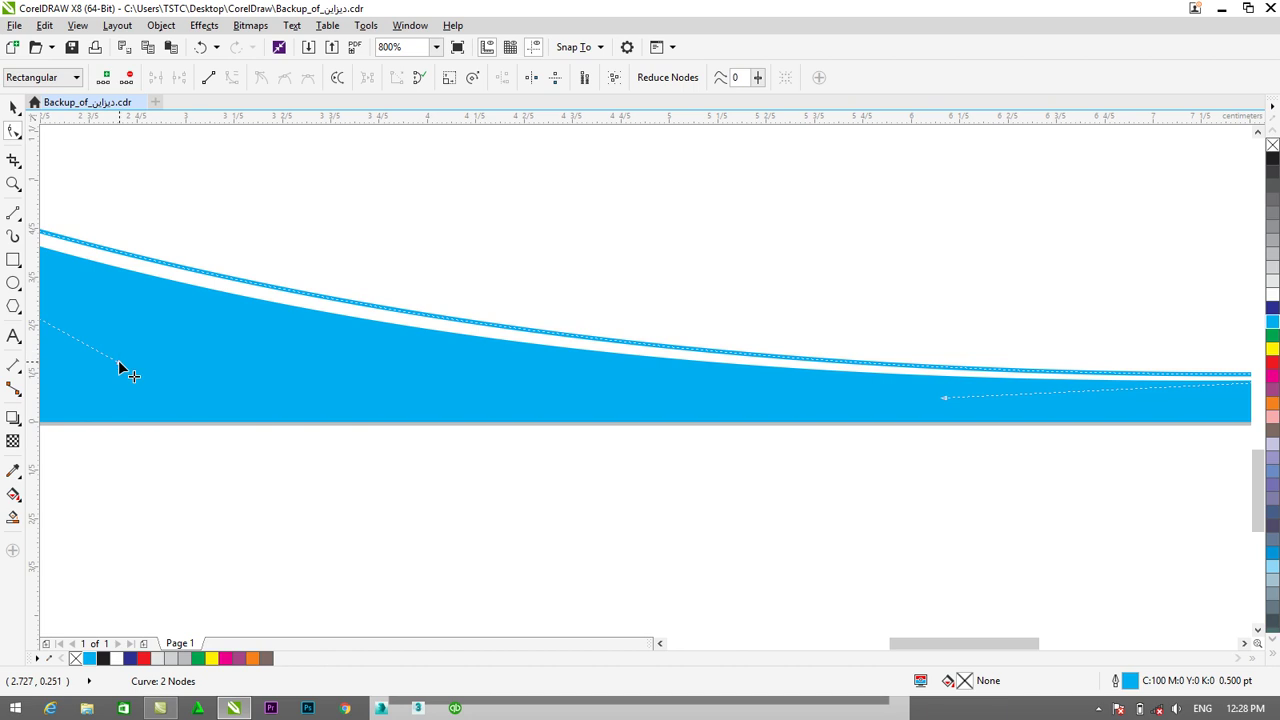
left_click_drag(118, 362, 90, 383)
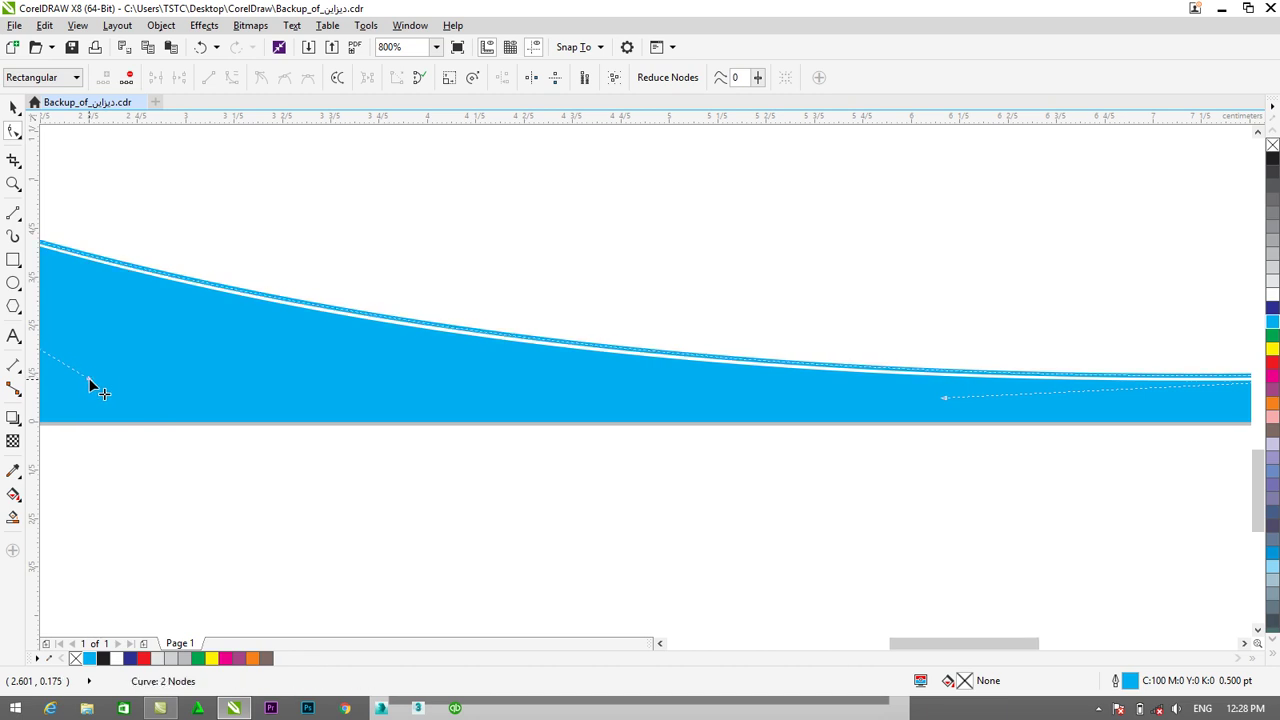
Raise the left end node's control handle slightly to widen the thin curve's gap to the bottom shape, and deselect the curve.
scroll(101, 378, "down", 1)
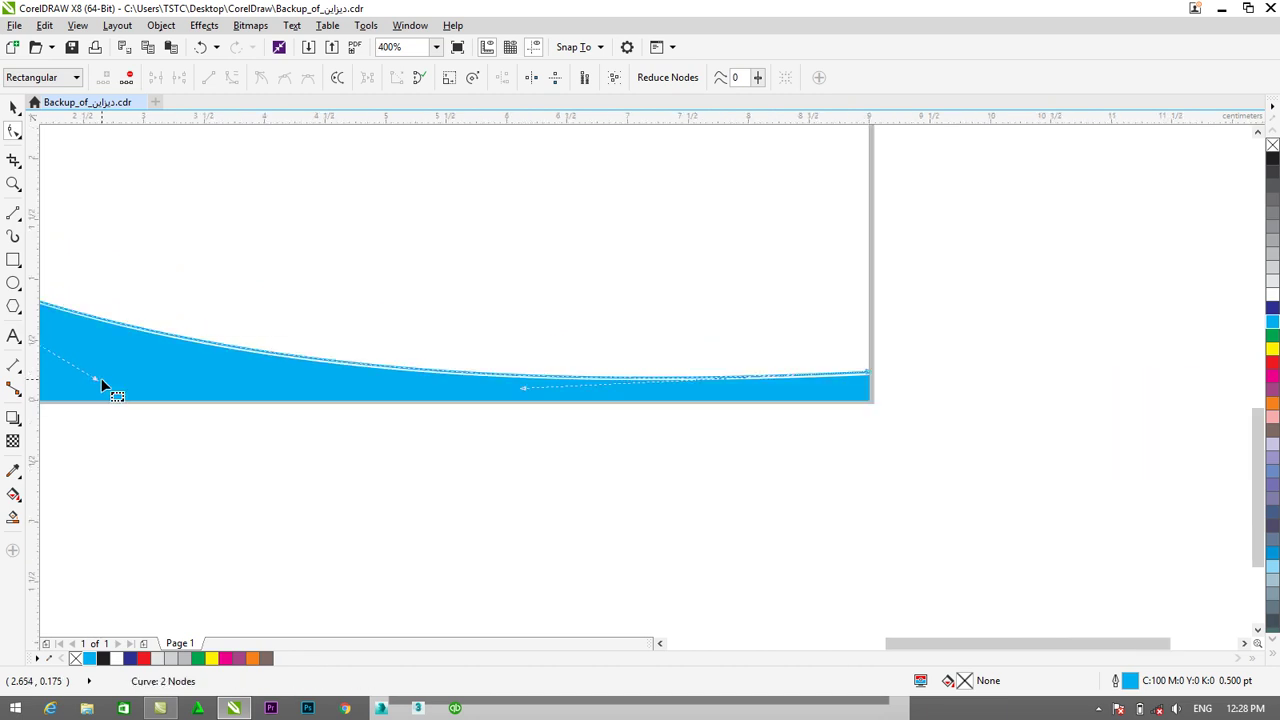
left_click_drag(965, 643, 912, 643)
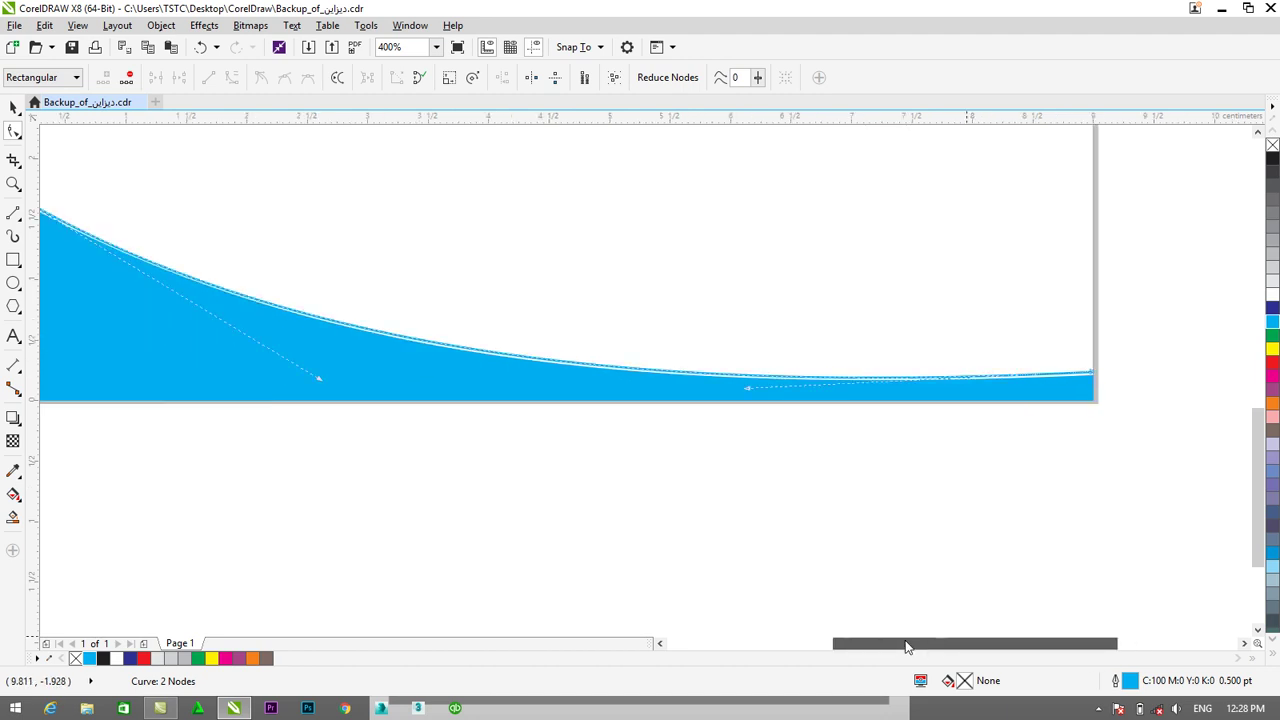
scroll(890, 487, "down", 1)
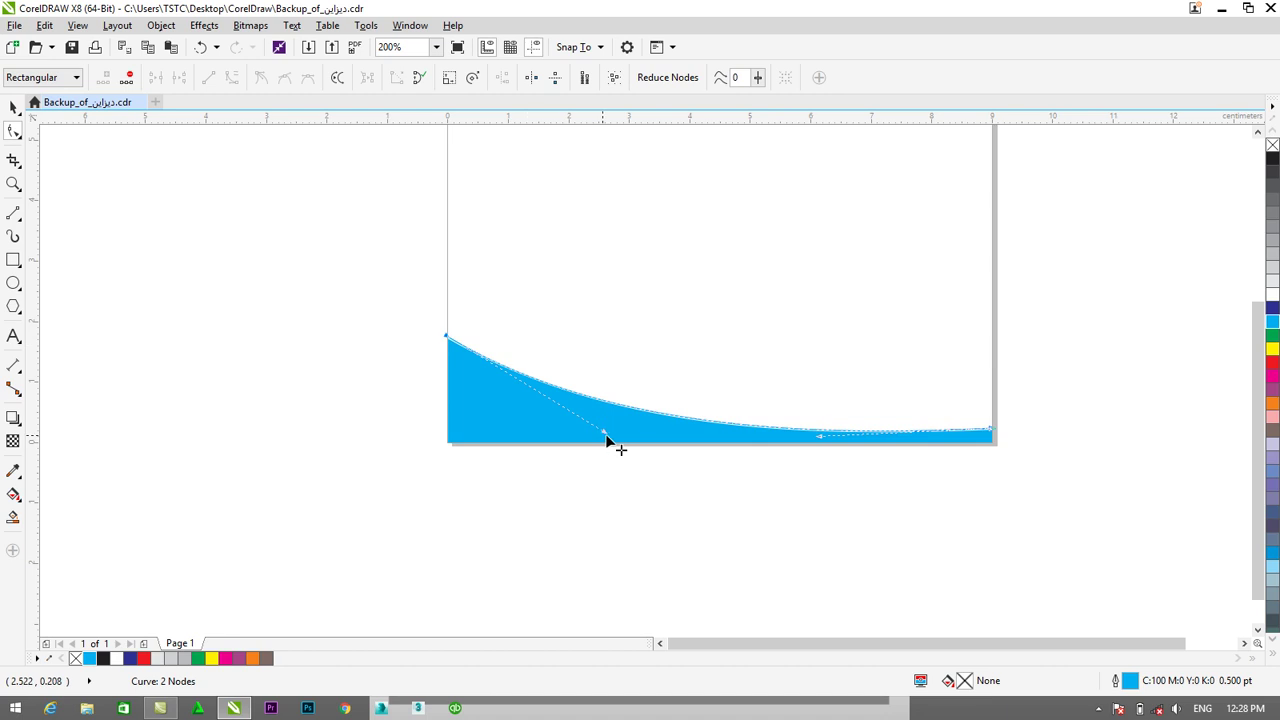
left_click_drag(604, 430, 602, 424)
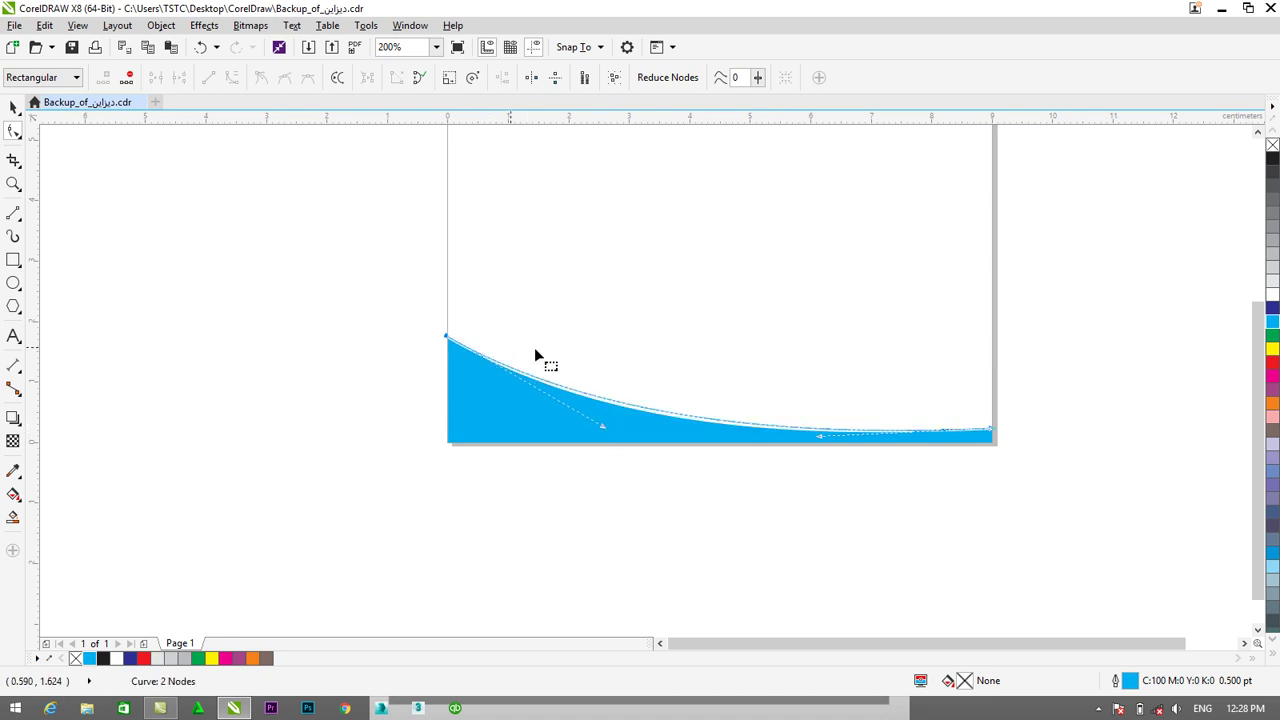
left_click_drag(603, 427, 611, 428)
left_click(13, 107)
left_click(188, 287)
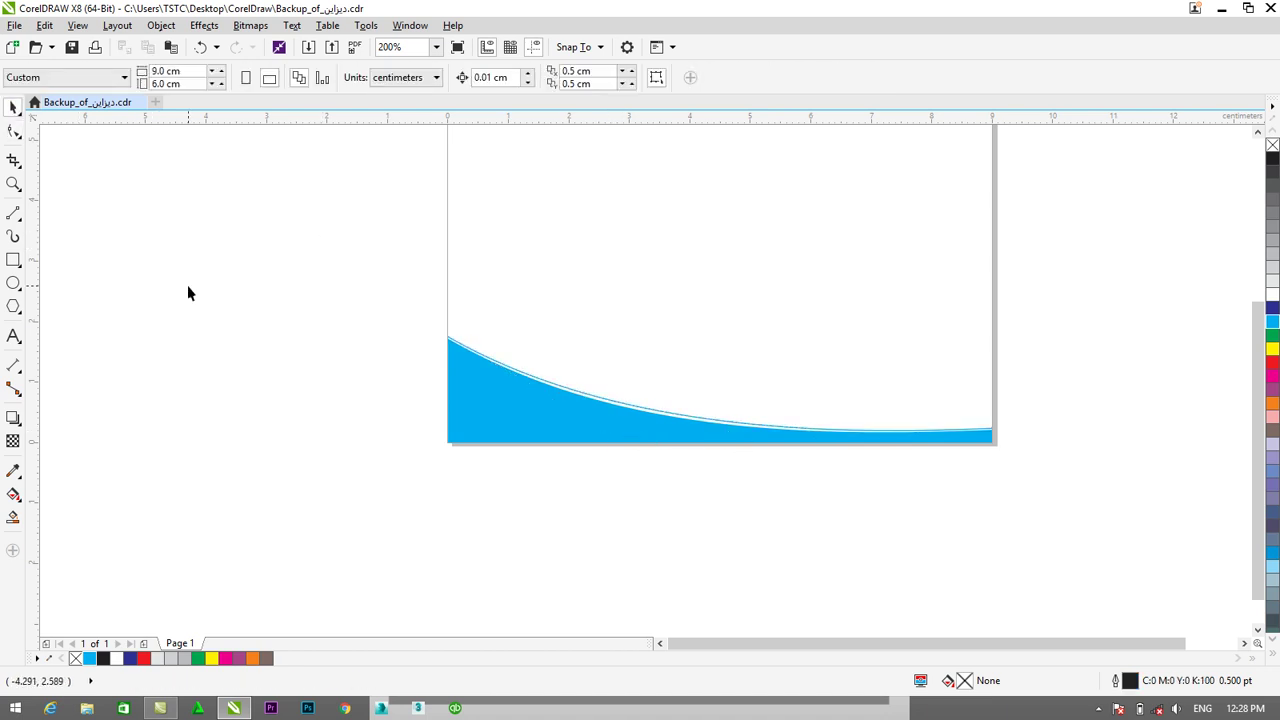
Draw a horizontal straight line about 9.02 cm long across the card along the lower edge of the top strip.
scroll(187, 285, "up", 1)
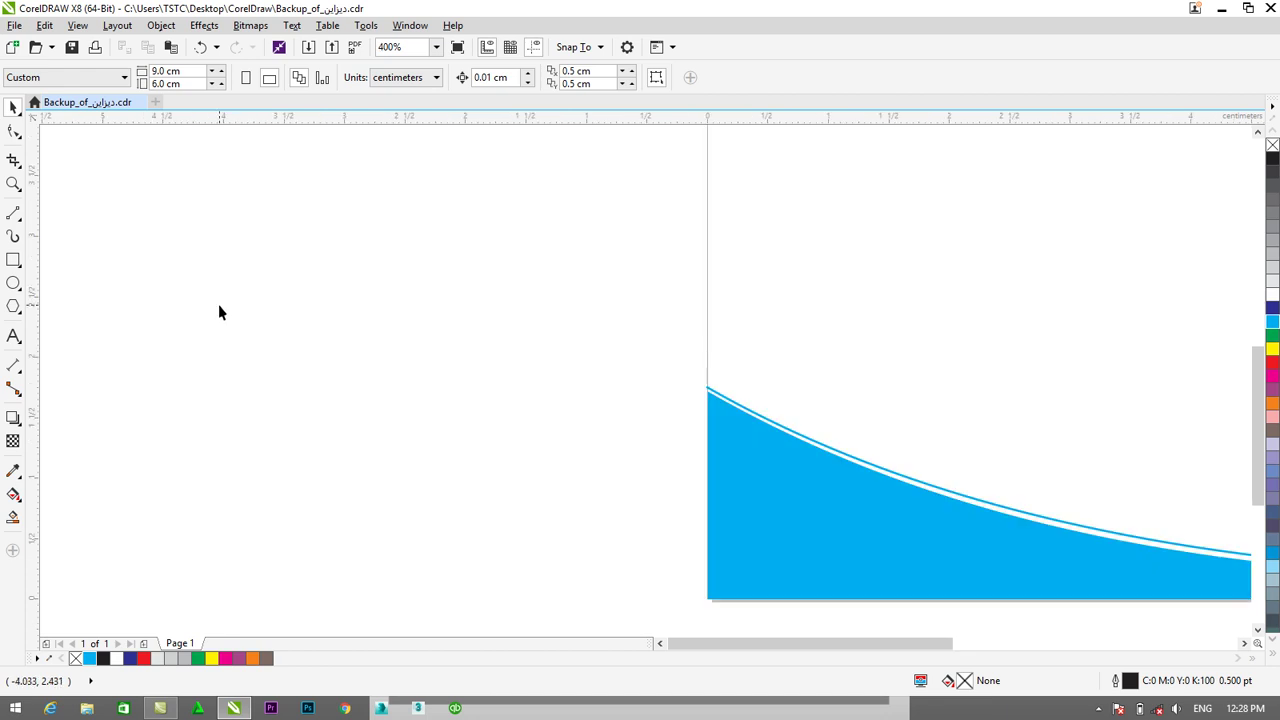
scroll(219, 306, "down", 2)
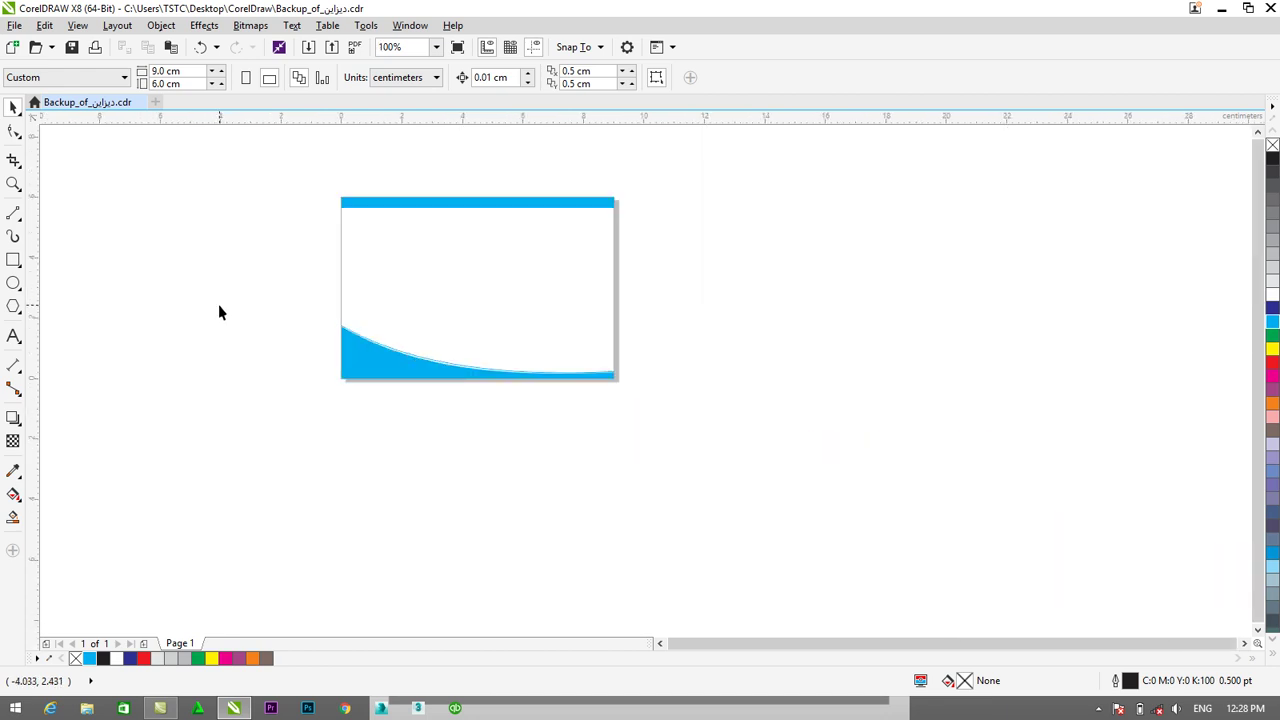
scroll(219, 312, "up", 1)
left_click_drag(1258, 446, 1249, 371)
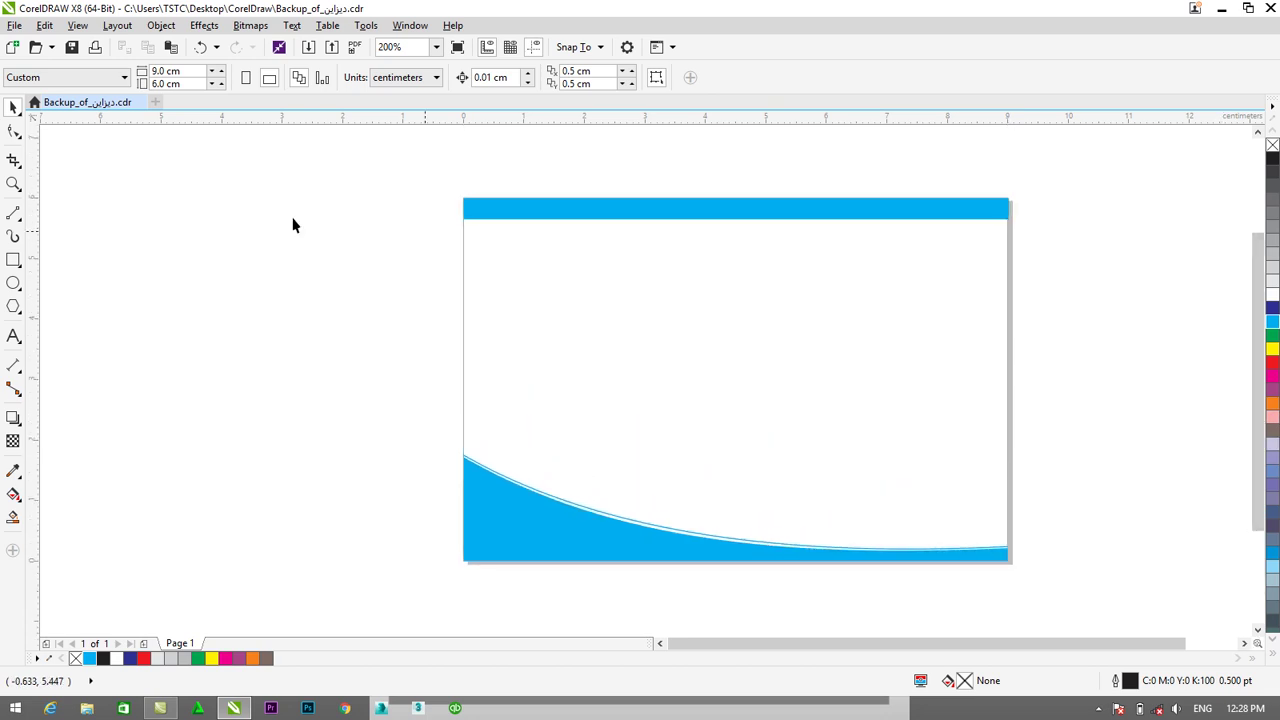
left_click(12, 214)
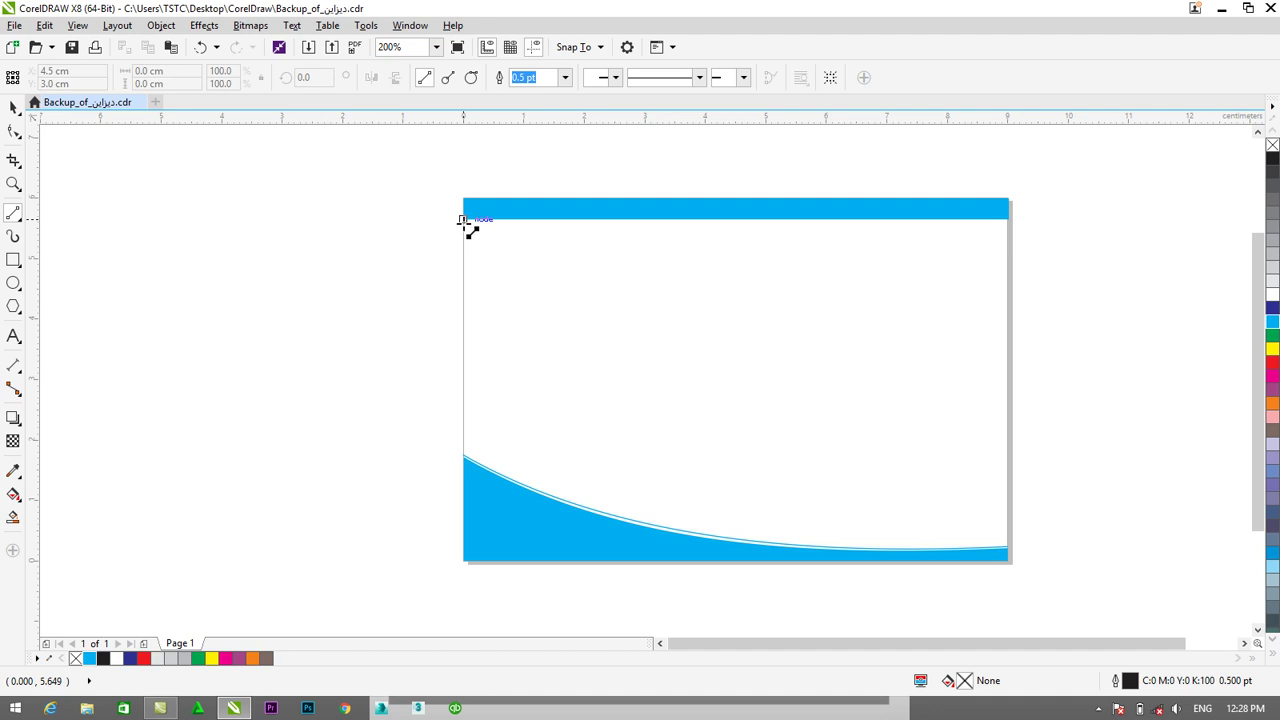
left_click(464, 220)
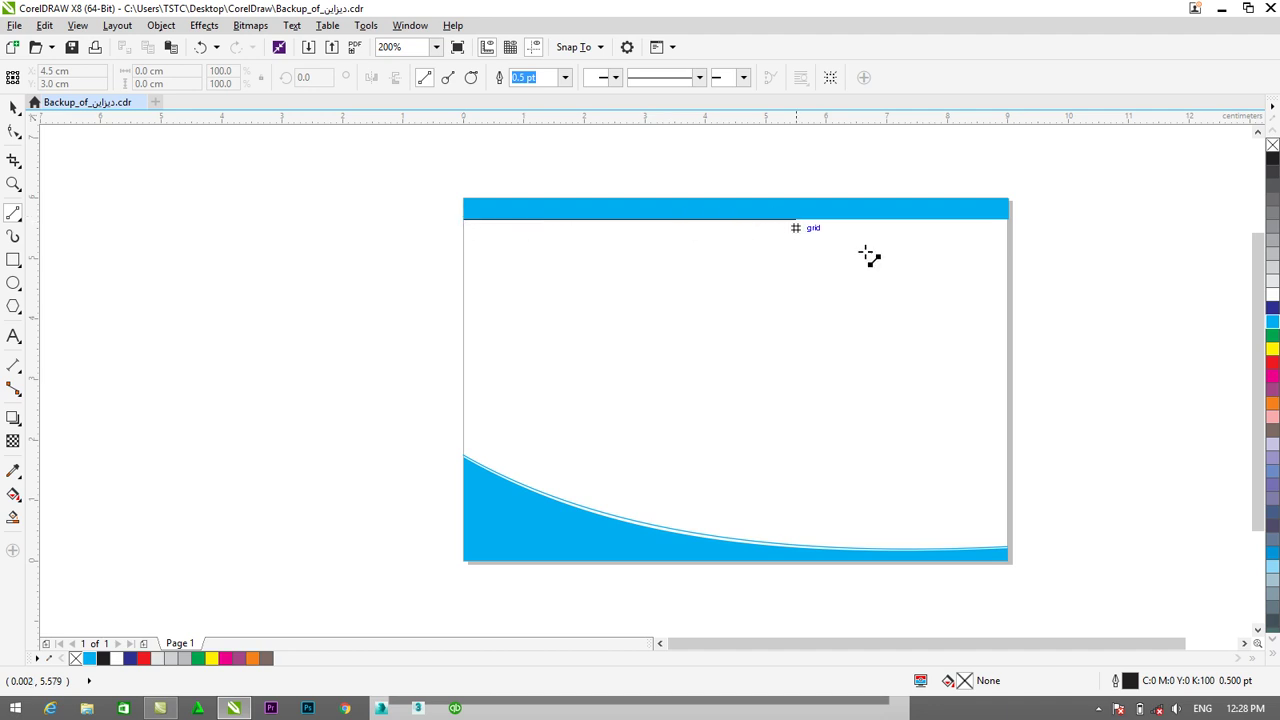
left_click(1008, 237)
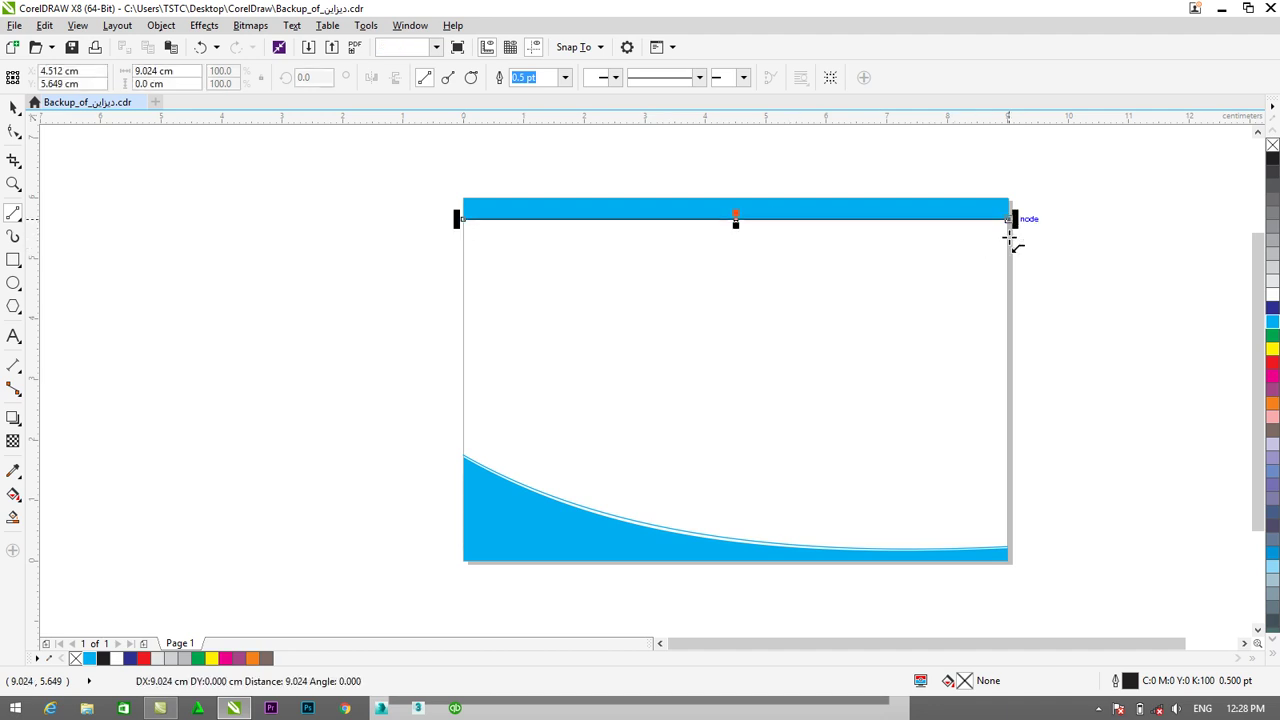
Lower the new line about 0.04 cm below the top strip, give it a cyan outline and deselect it.
left_click(18, 114)
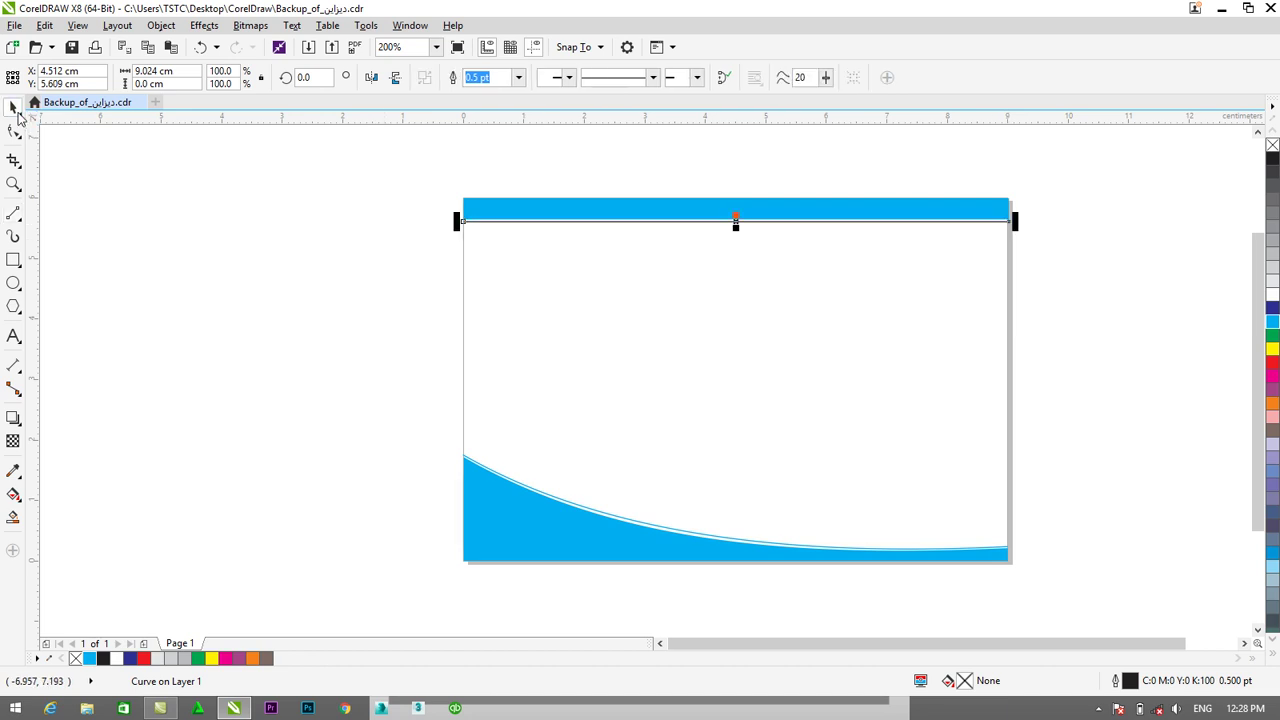
right_click(1273, 322)
left_click(1146, 309)
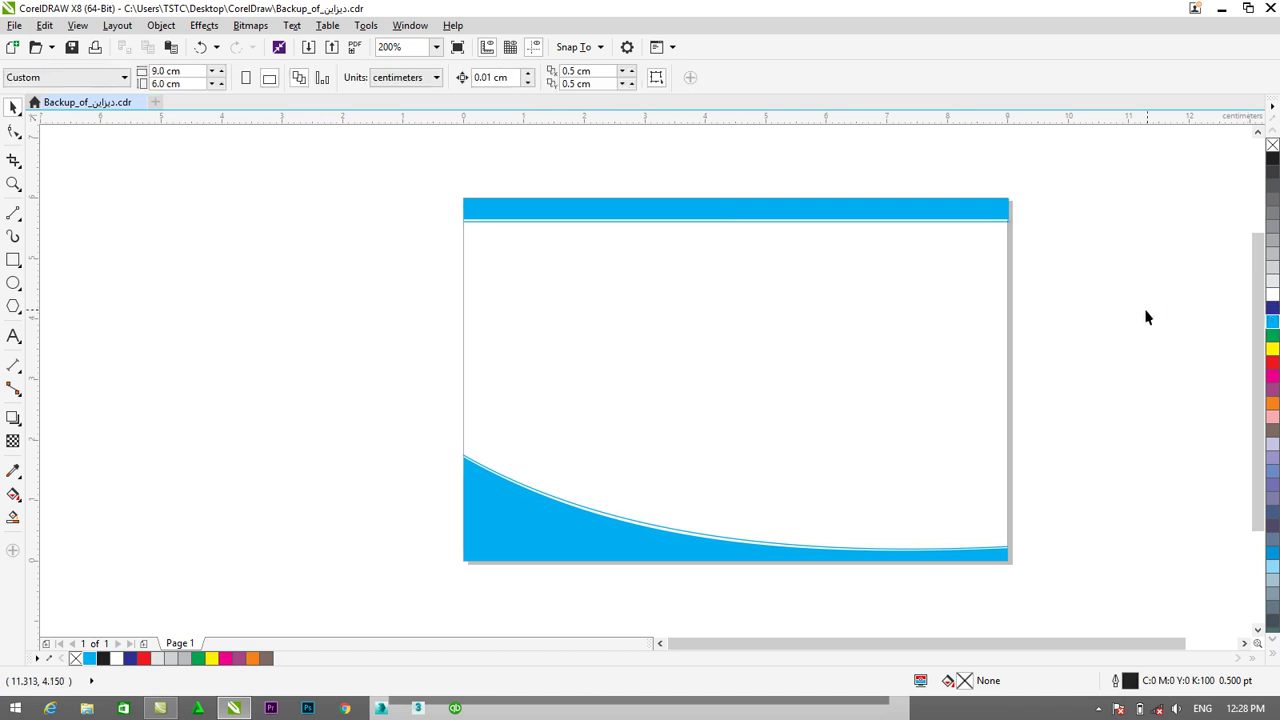
left_click(859, 221)
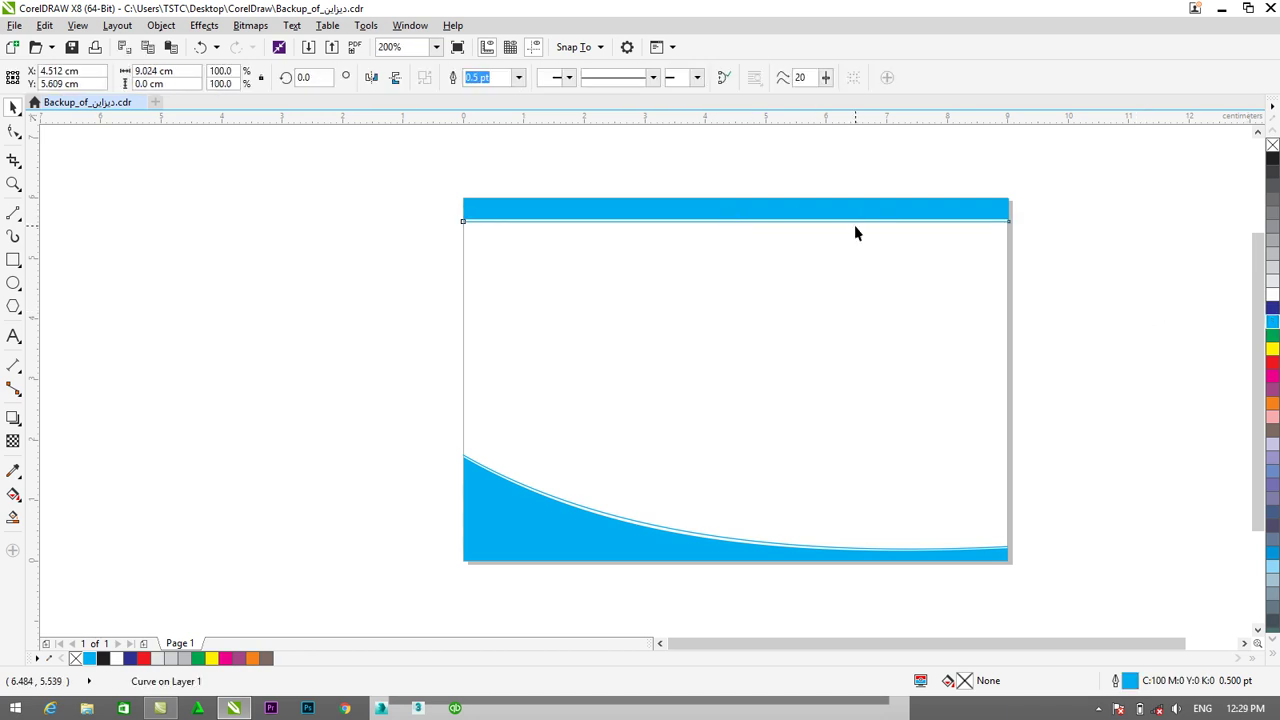
left_click(1141, 240)
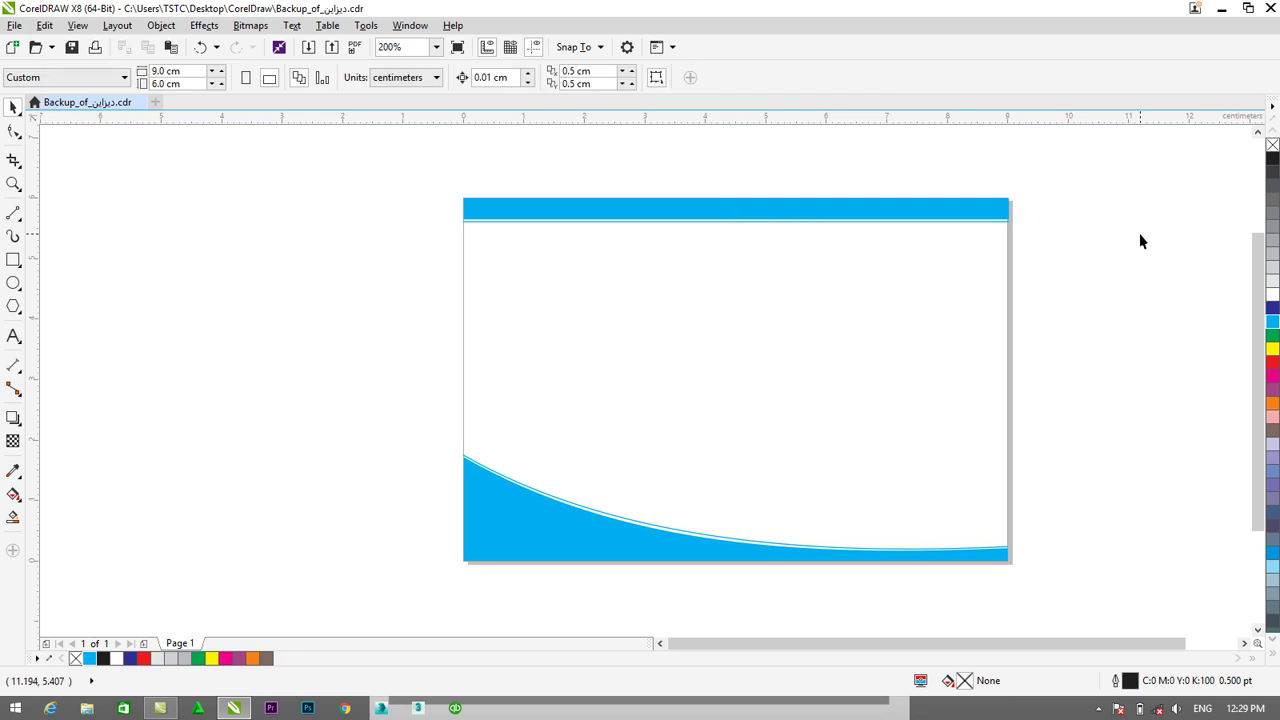
Import Marif Logo.jpg from the Desktop and place it about 1.42 cm wide, centred horizontally on the card below the top strip.
right_click(210, 229)
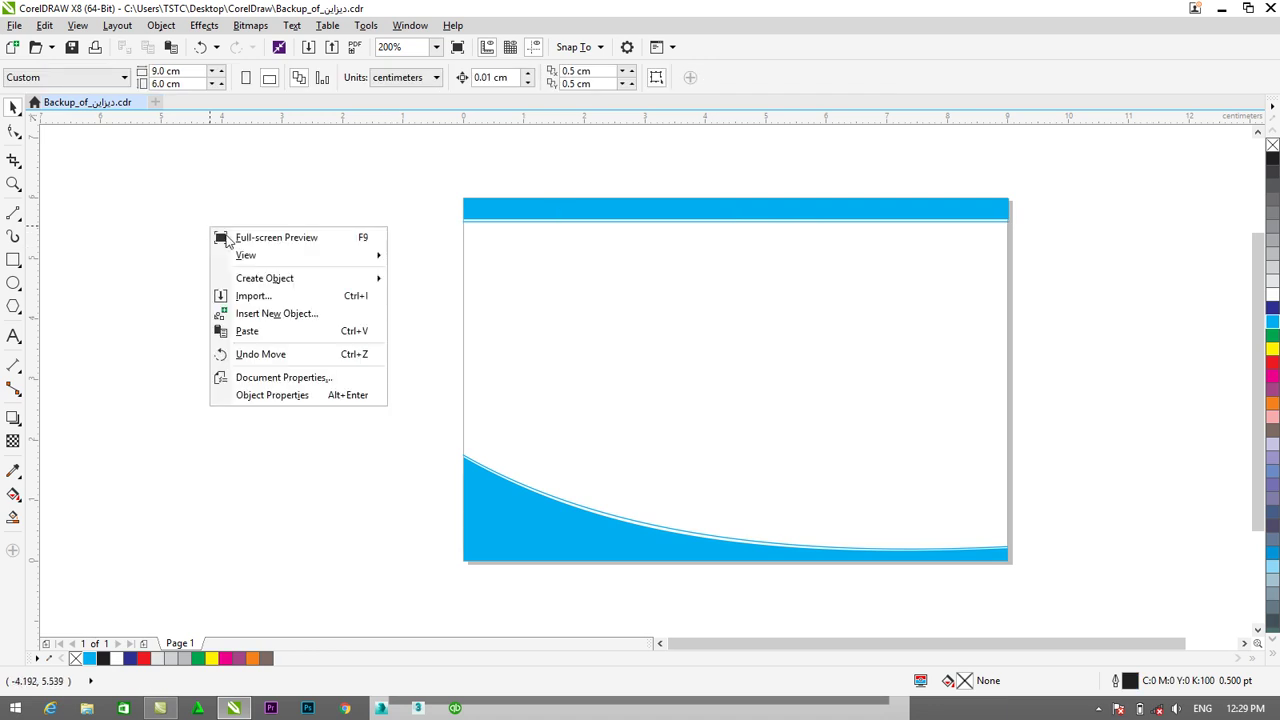
left_click(276, 297)
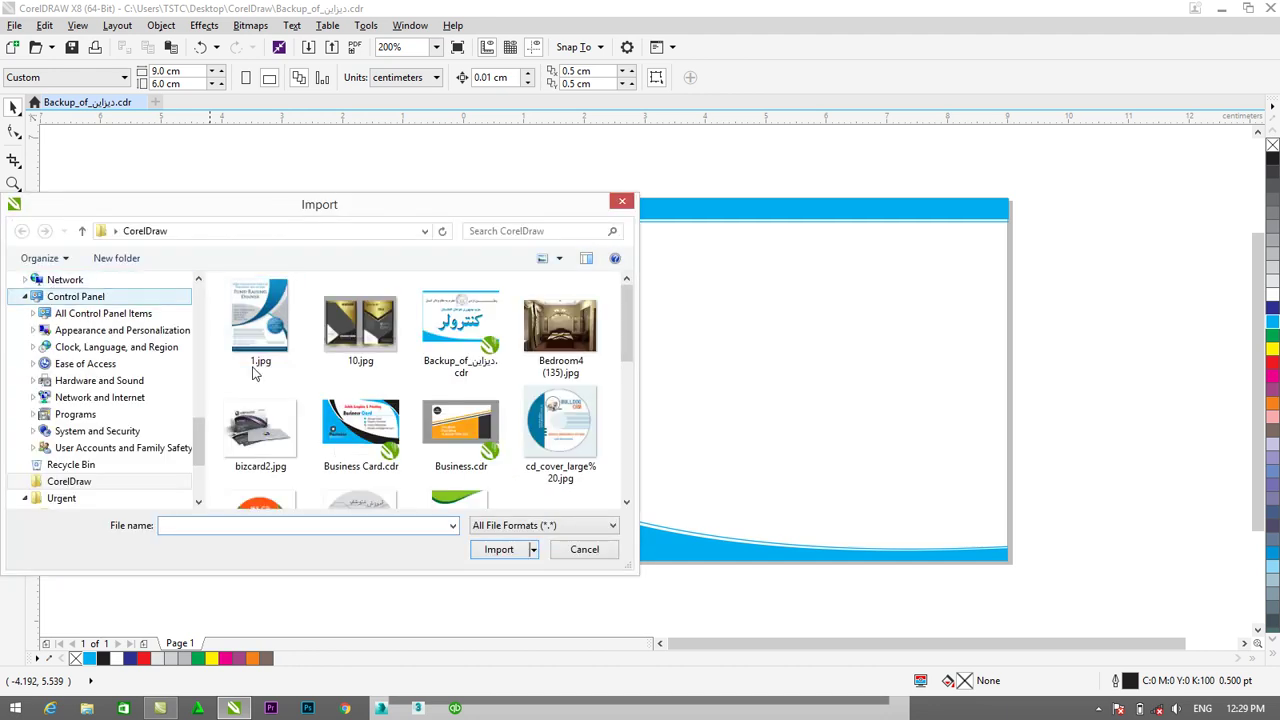
left_click_drag(205, 441, 206, 251)
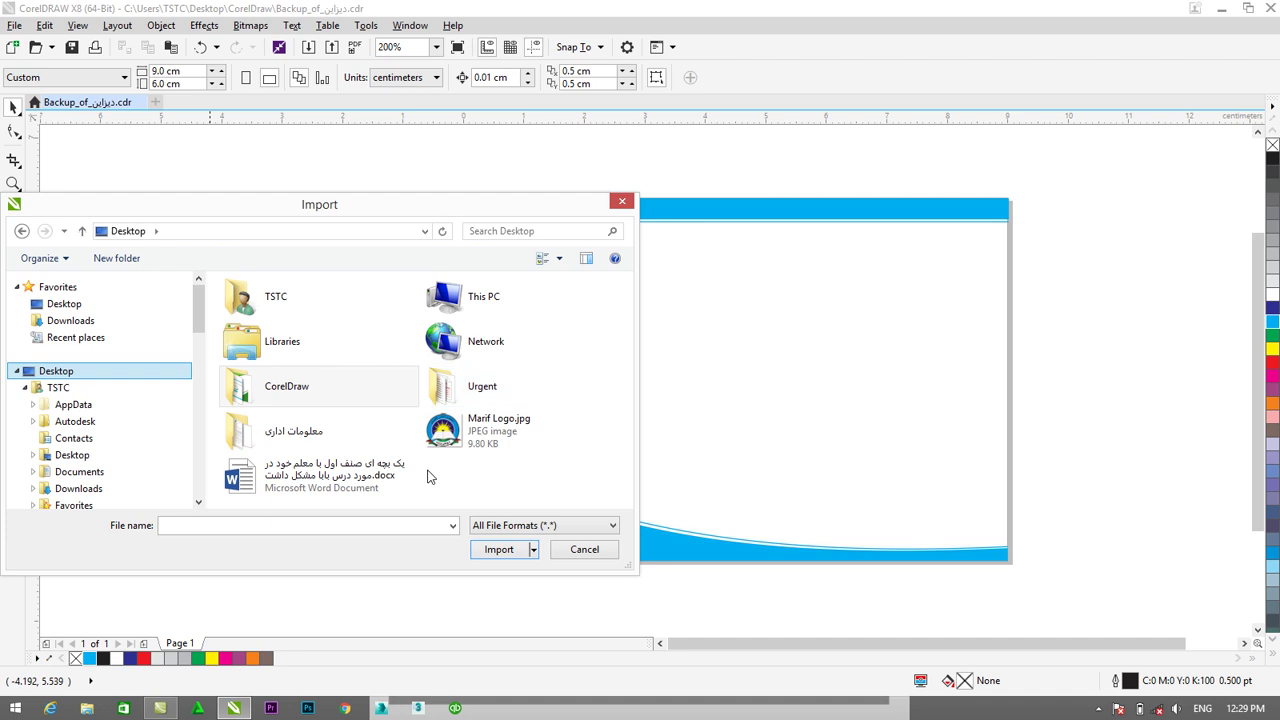
left_click(470, 432)
left_click(500, 552)
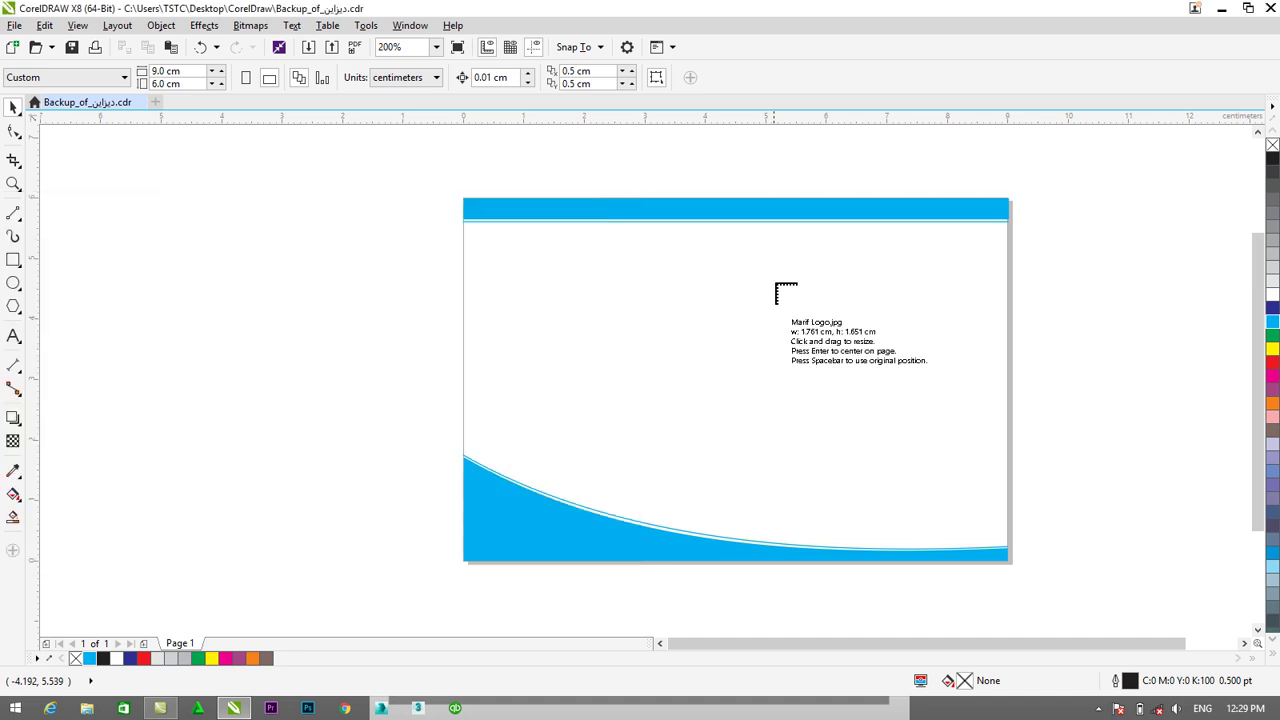
left_click_drag(701, 235, 755, 290)
left_click(726, 260)
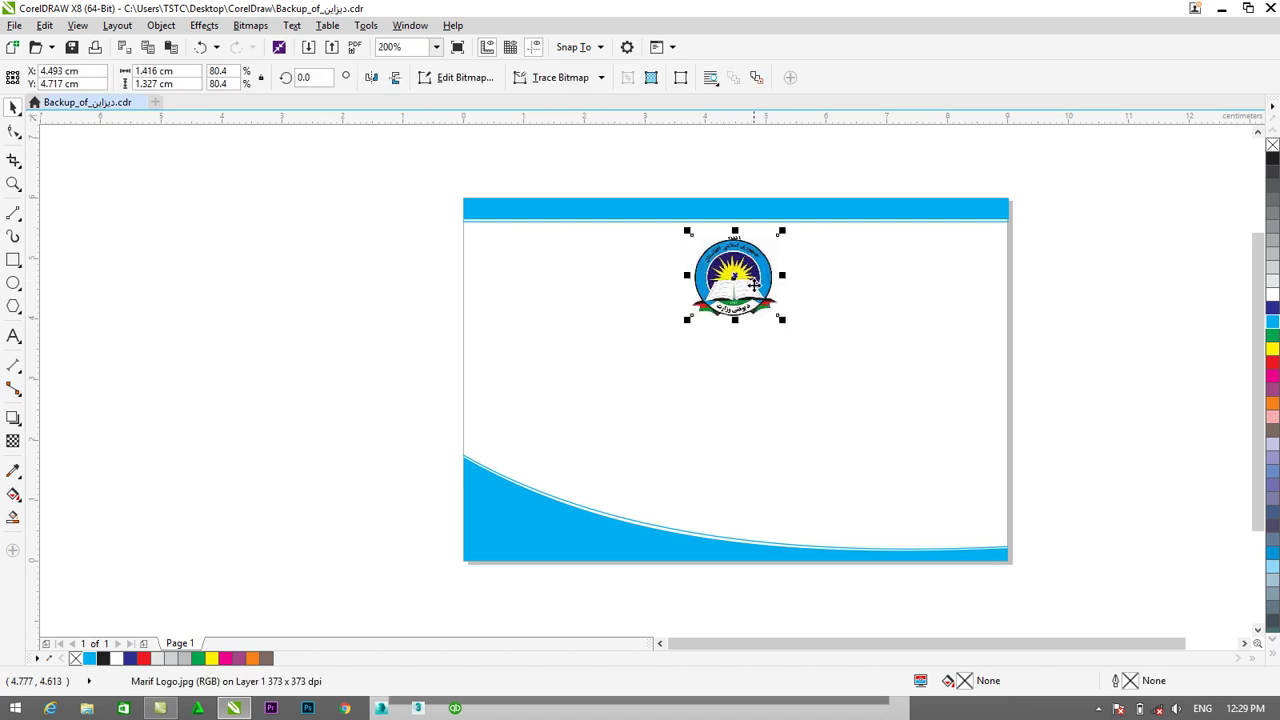
left_click(1104, 284)
Add the artistic text "جمهوری اسلامی افغانستان" in 11 pt Arial on the empty area beside the card, using the Persian keyboard.
left_click(13, 336)
left_click(237, 330)
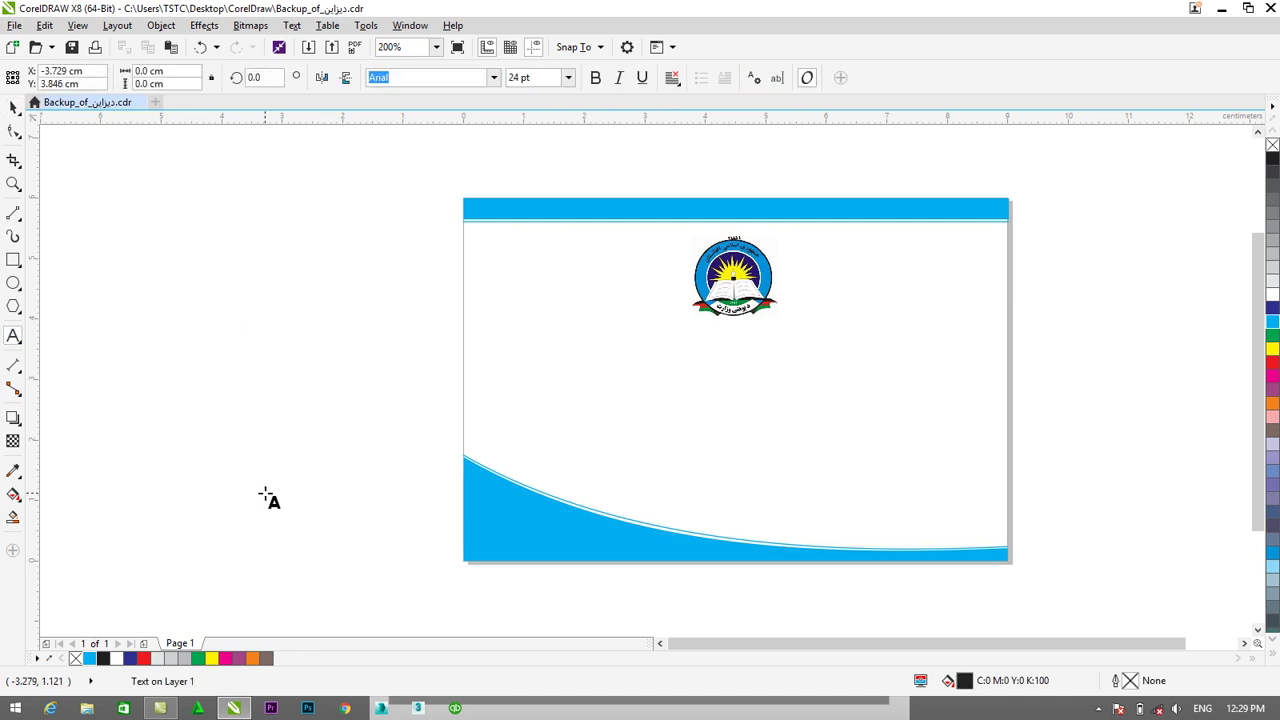
left_click(568, 80)
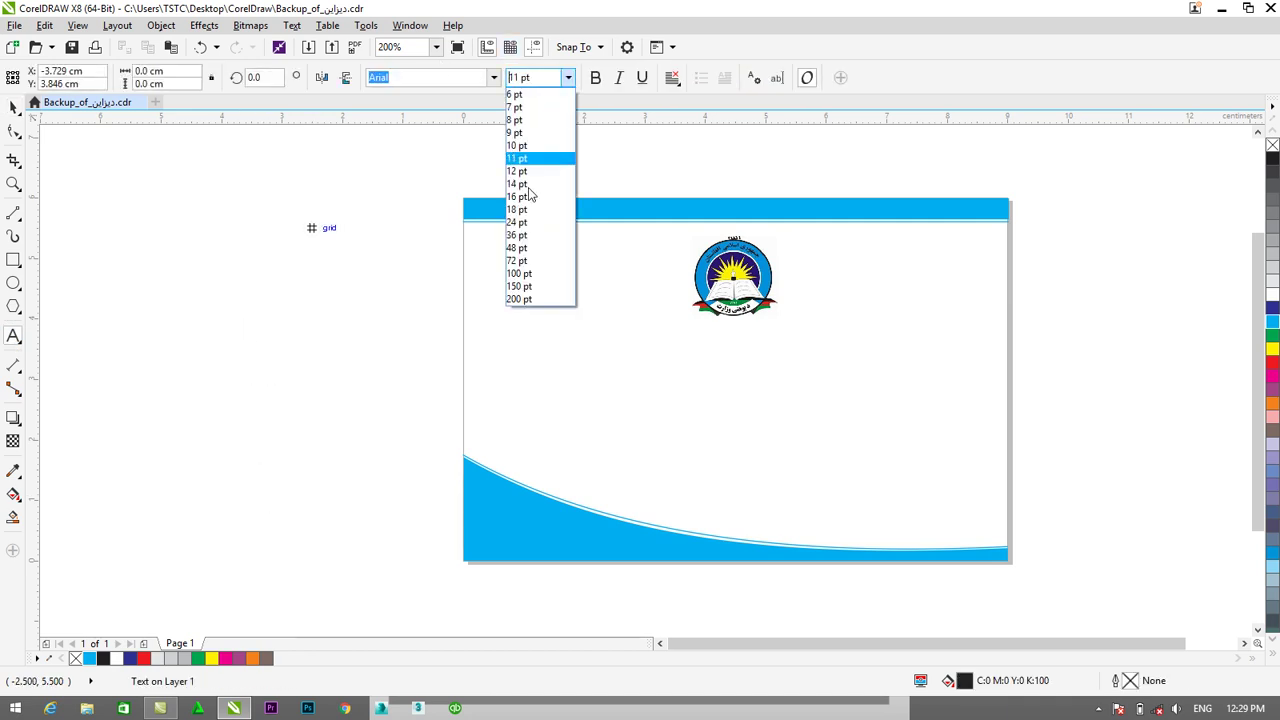
left_click(517, 158)
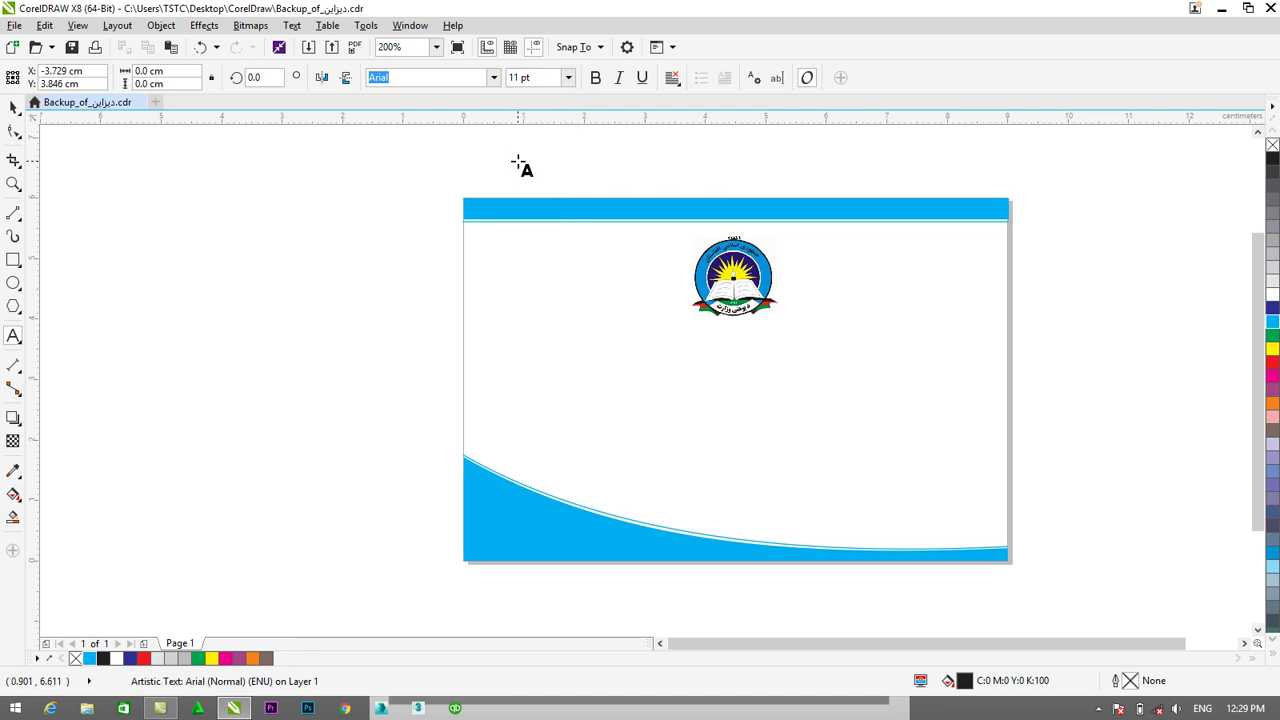
key("alt+shift")
key("alt+shift")
key("alt+shift")
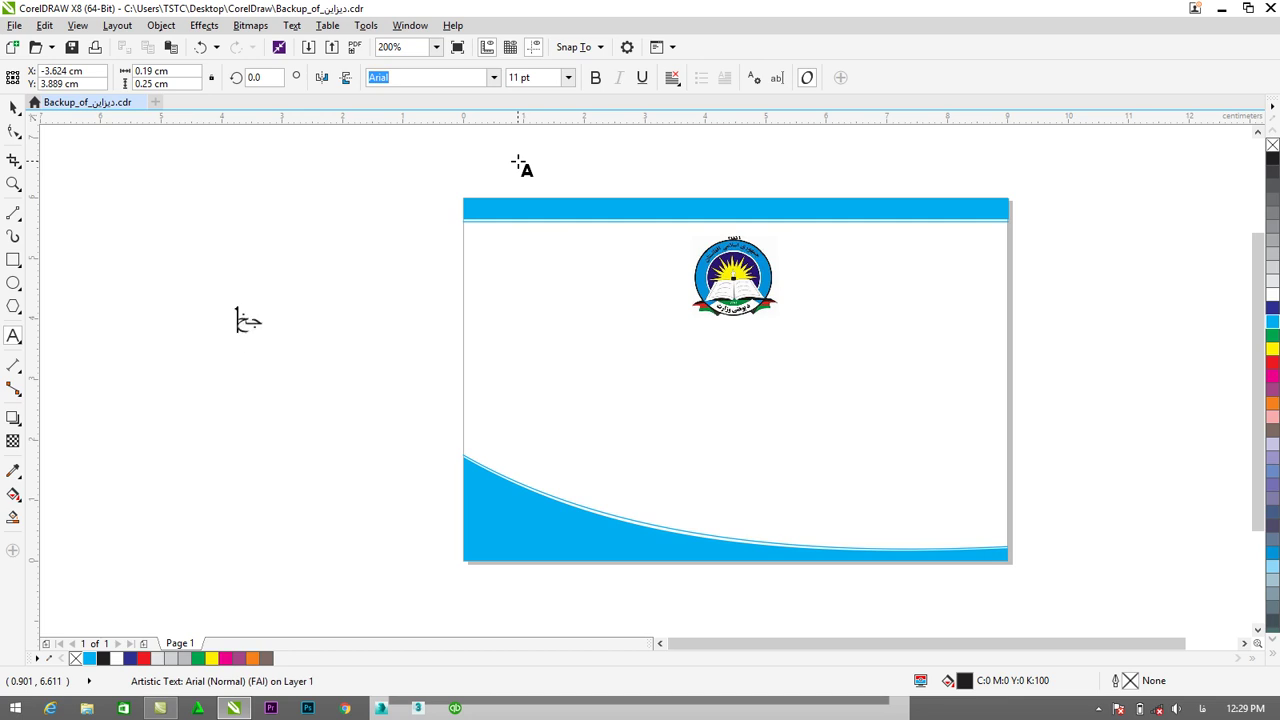
type("وری اس")
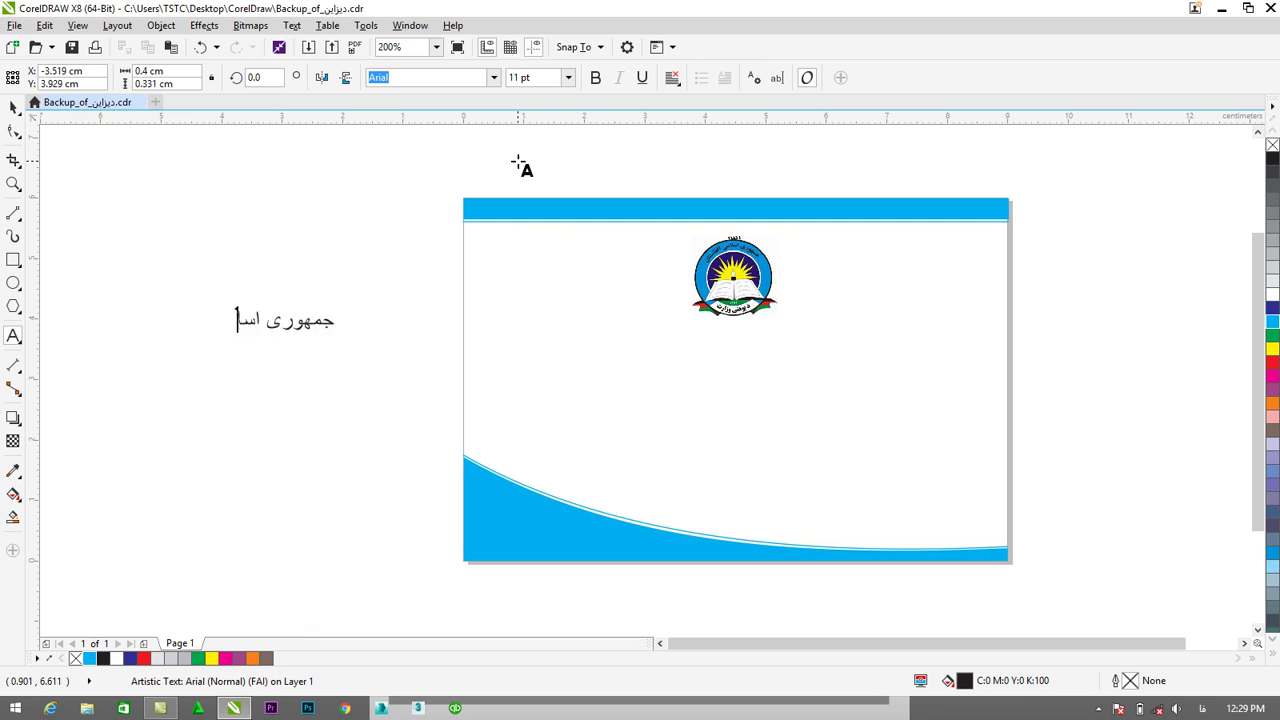
type("لامی")
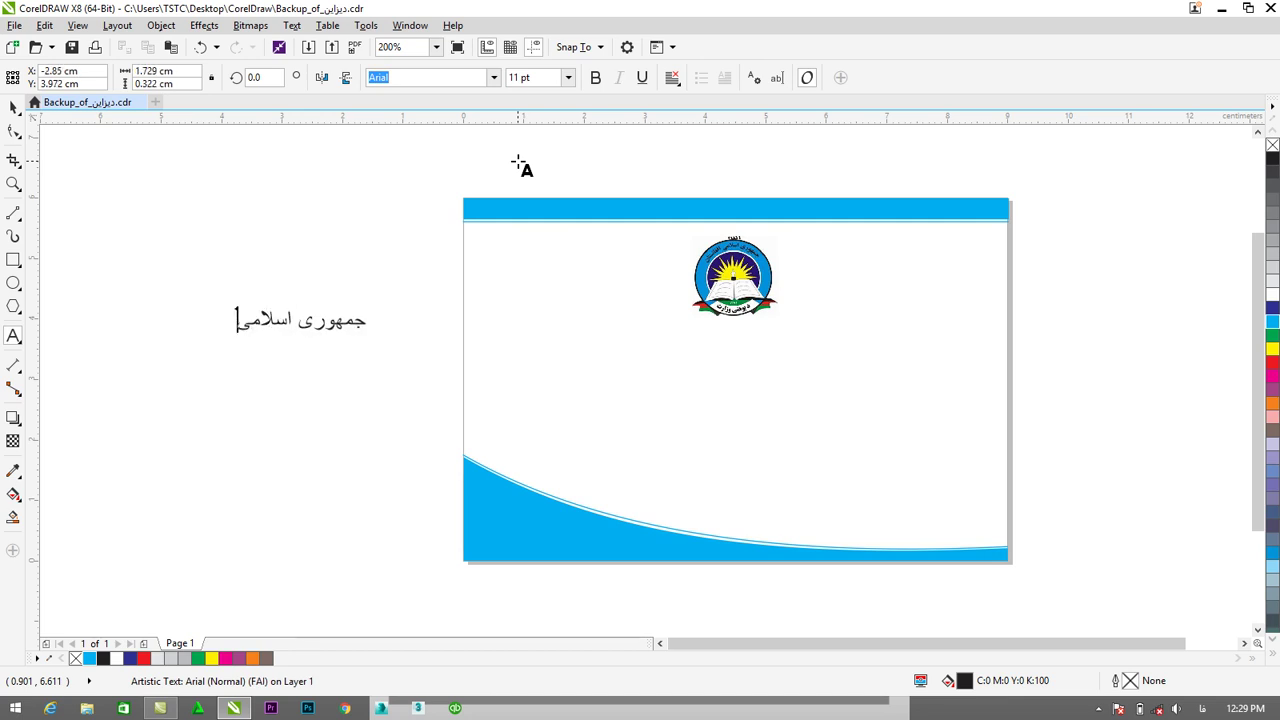
type(" افغانستان")
key("ctrl+space")
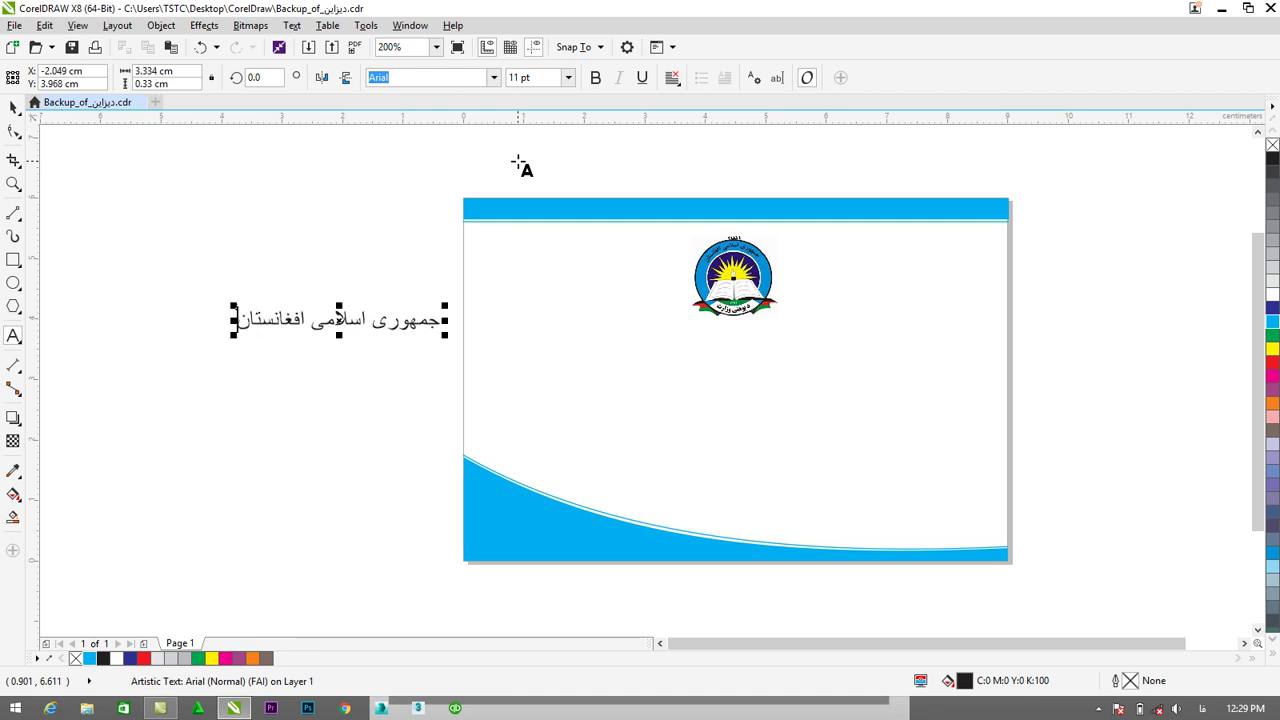
Move the Persian text onto the card just right of the logo, centred at about X 7.01, Y 4.65 cm, and duplicate it.
left_click(12, 107)
left_click_drag(338, 322, 768, 289)
mouse_move(897, 289)
left_mouse_down()
mouse_move(914, 291)
mouse_move(823, 292)
mouse_move(889, 291)
left_mouse_up()
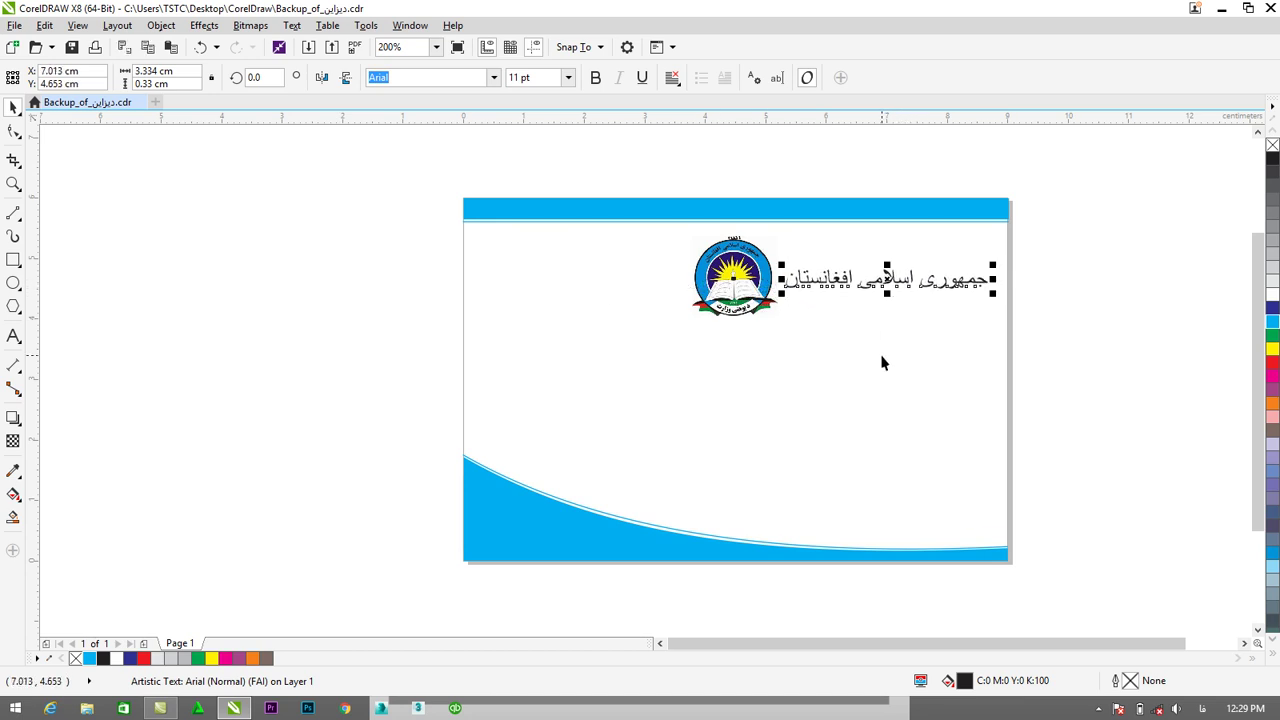
key("ctrl+d")
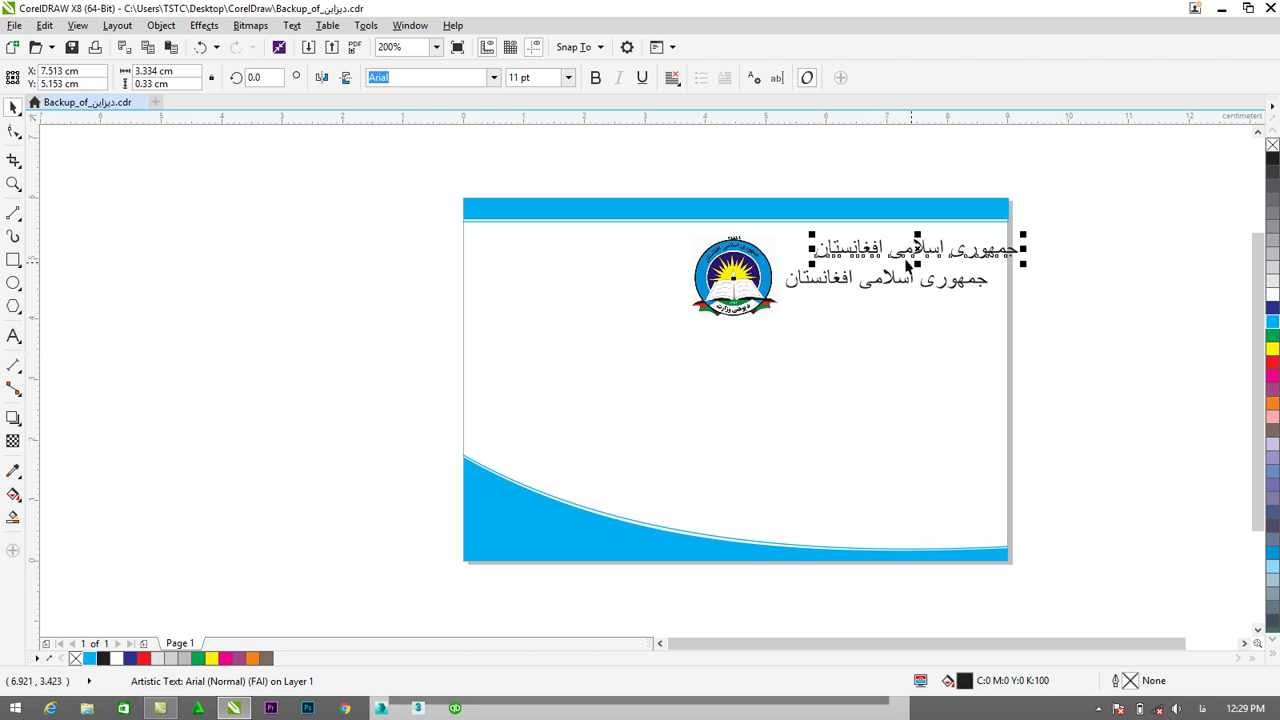
Move the duplicated text just left of the logo, at about X 1.97, Y 4.63 cm, and replace its wording with "د افغانستان اسلامی جمهوریت".
left_click_drag(903, 256, 570, 289)
left_click(13, 336)
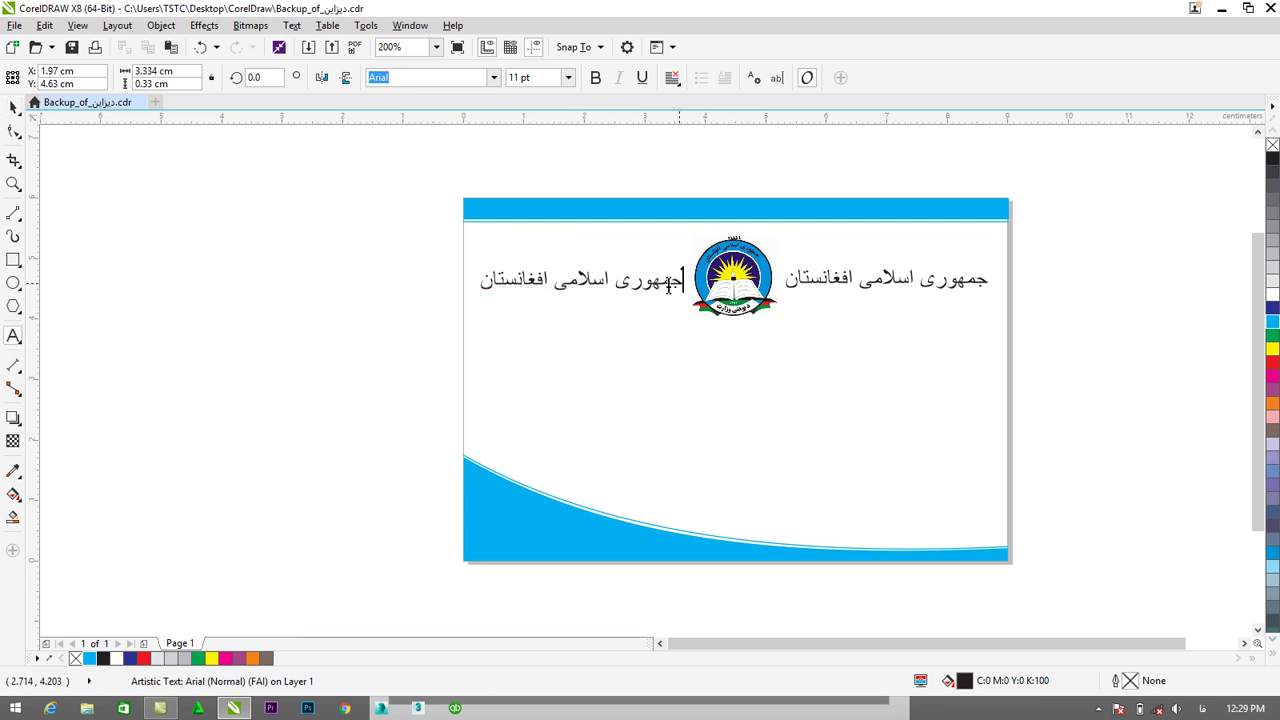
left_click_drag(680, 285, 478, 281)
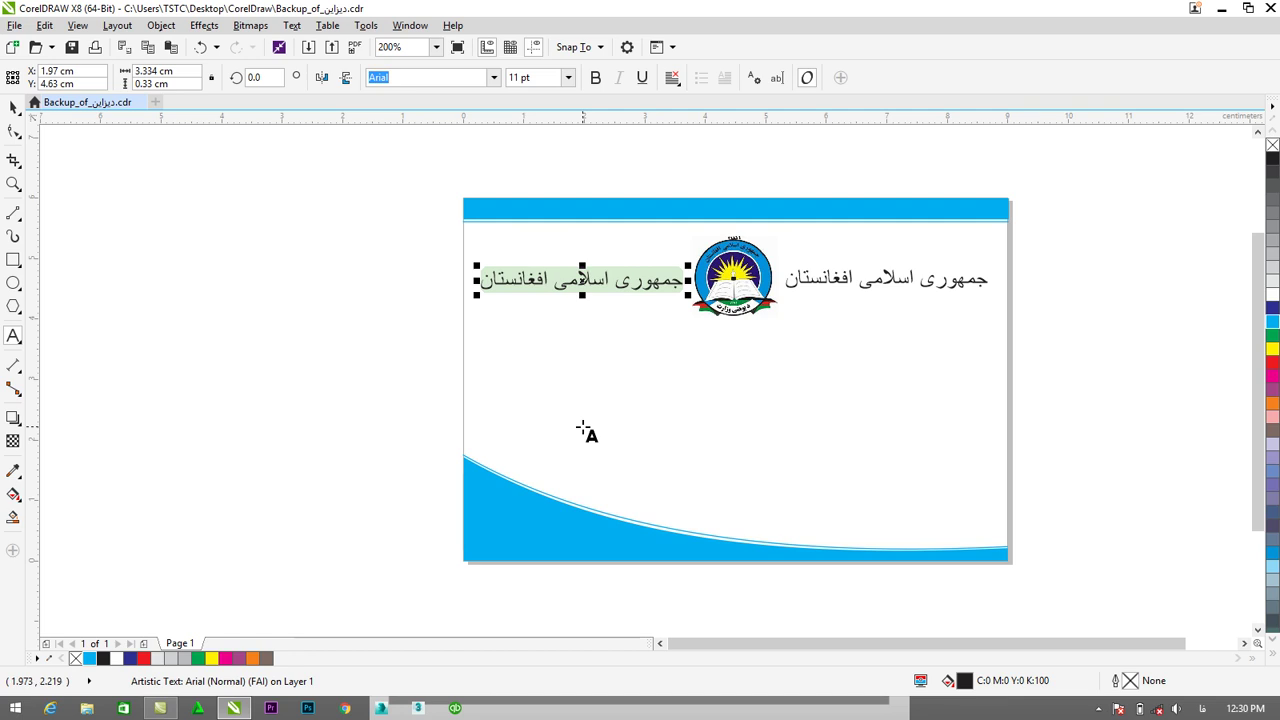
type("د افغانستان")
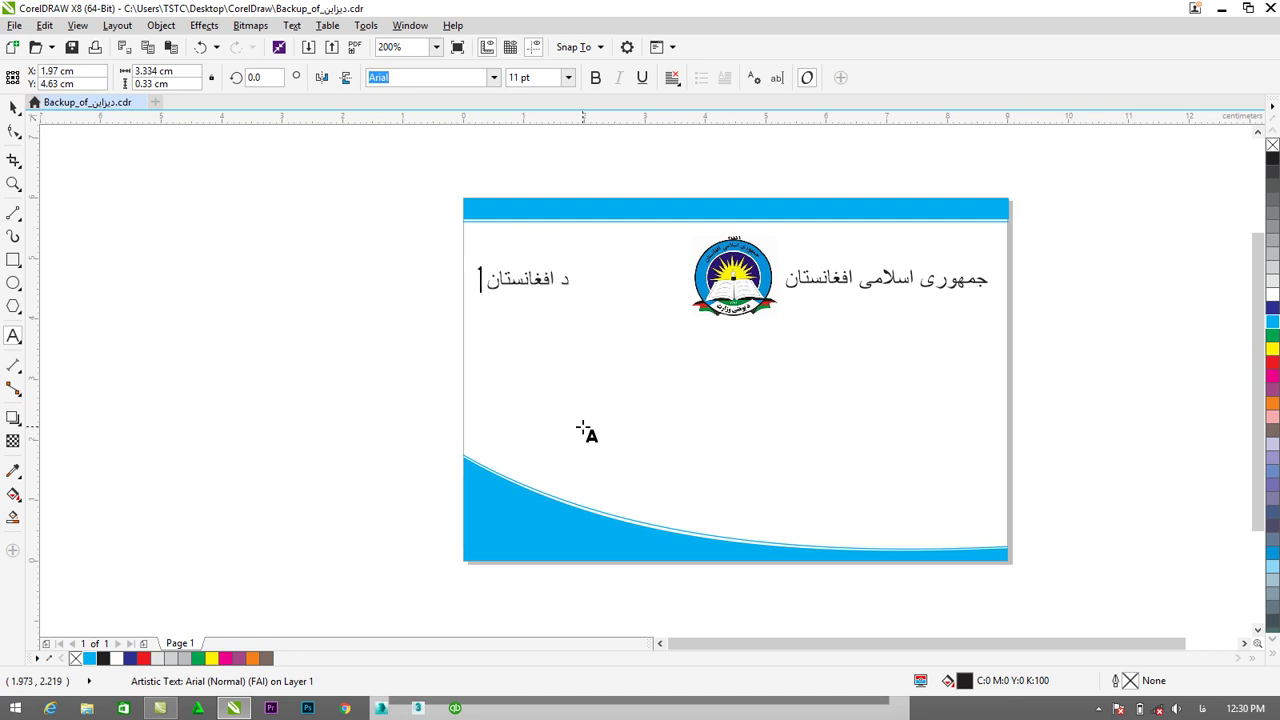
type(" اسلامی جمهوریت")
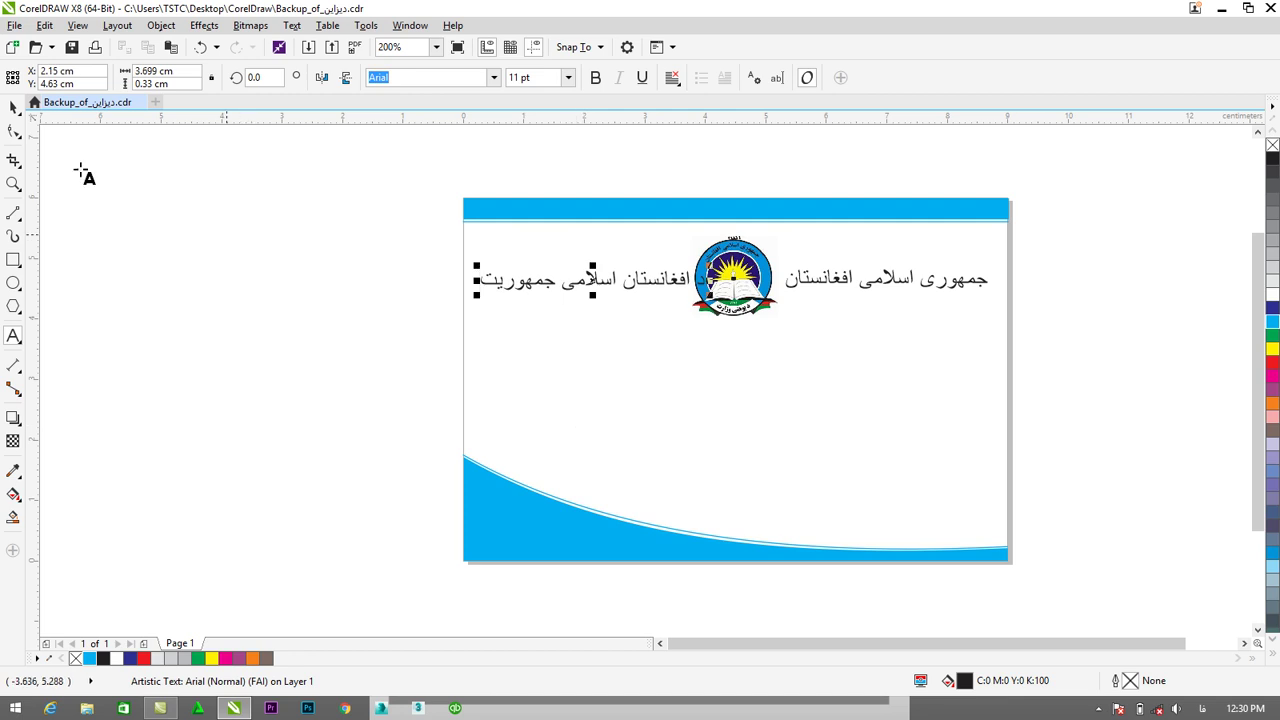
Shift the heading left of the logo to about X 2.06 cm, set its font size to 10 pt and deselect it.
left_click(13, 107)
key("ctrl+c")
key("ctrl+v")
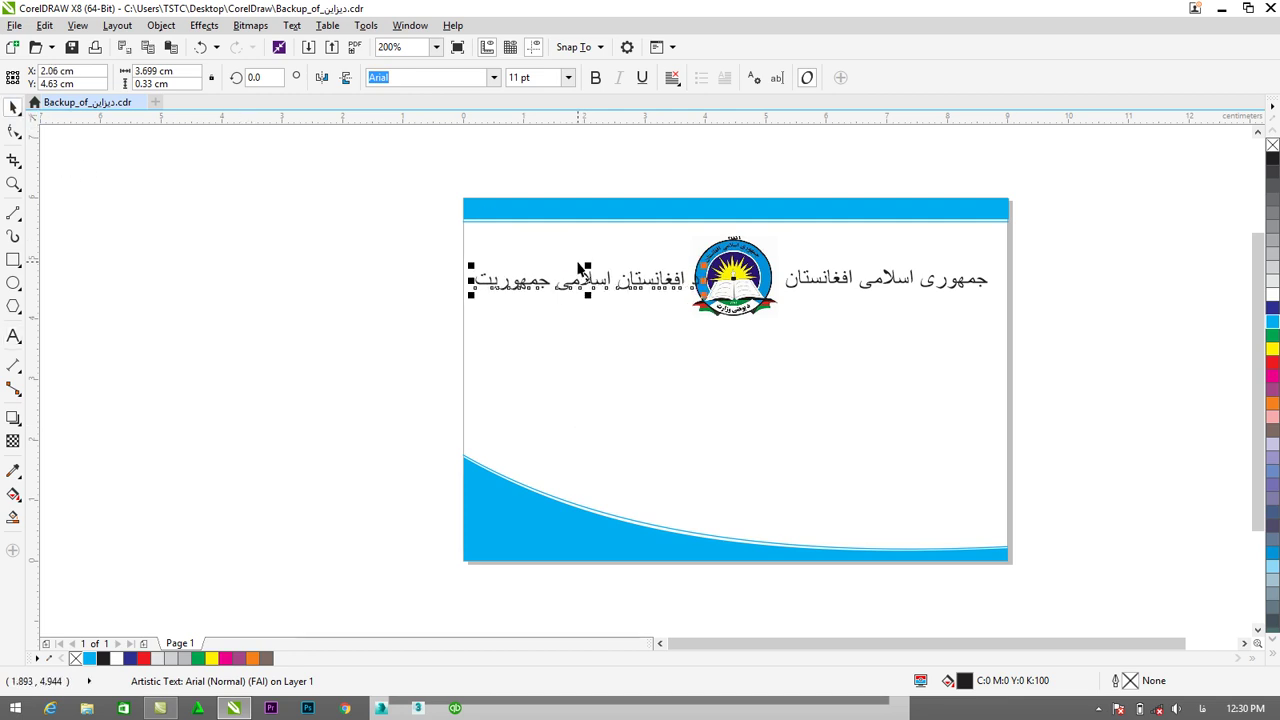
left_click(916, 280)
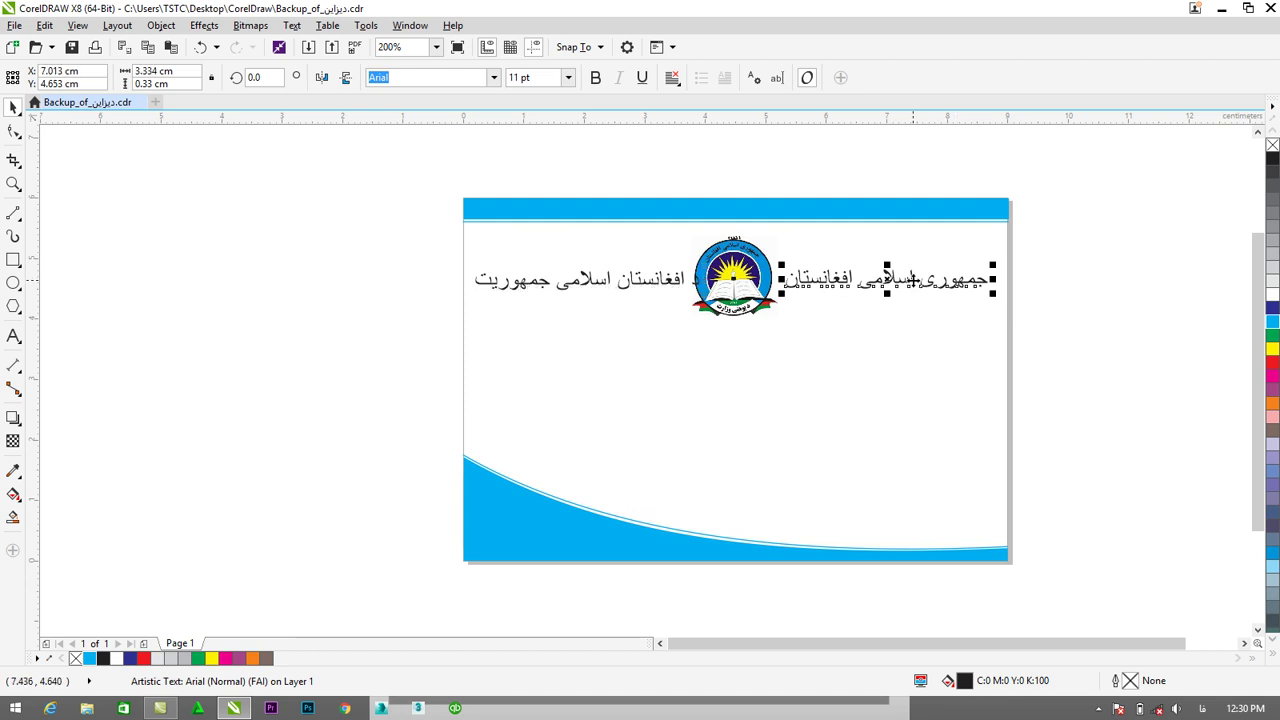
left_click(626, 296)
left_click(595, 283)
left_click(568, 77)
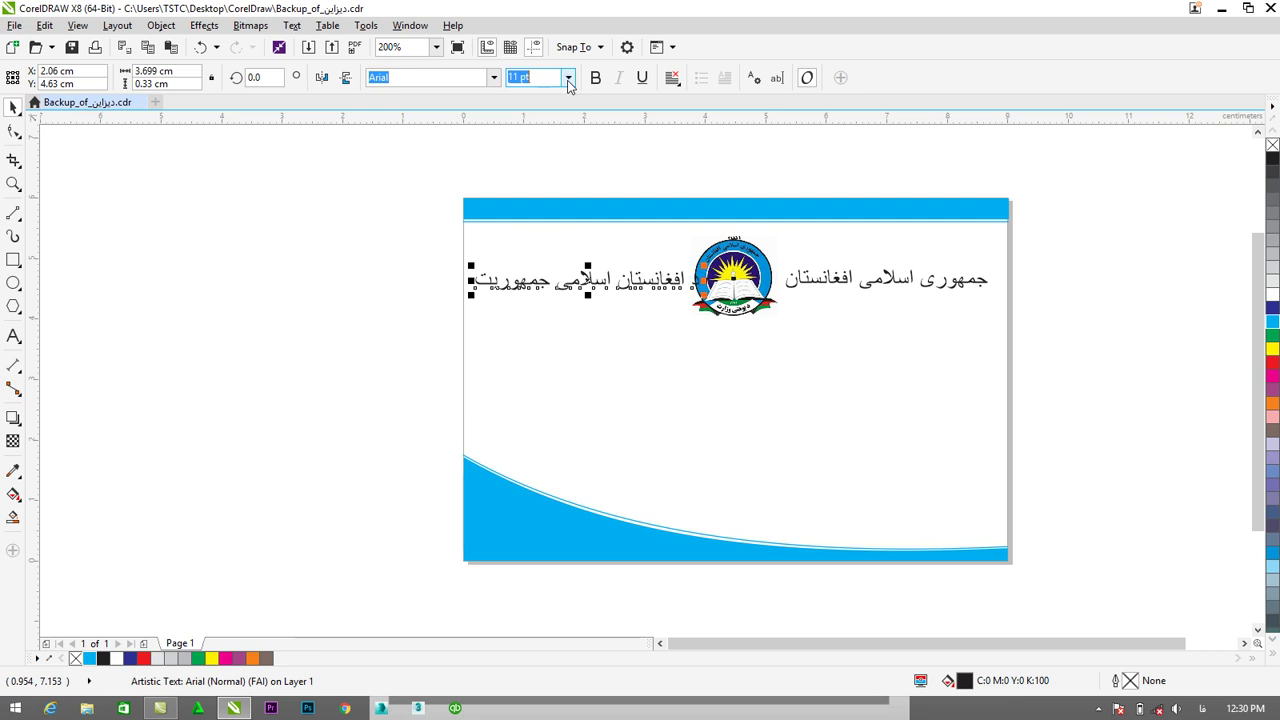
left_click(519, 146)
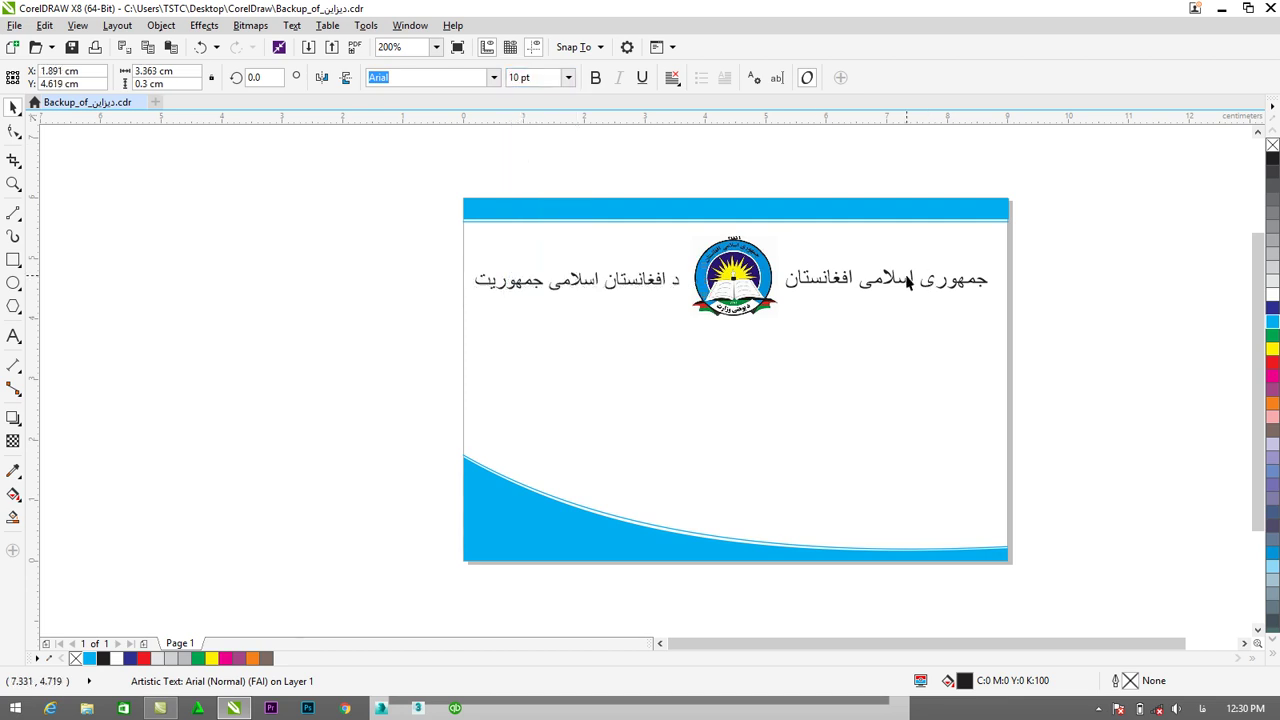
key("Escape")
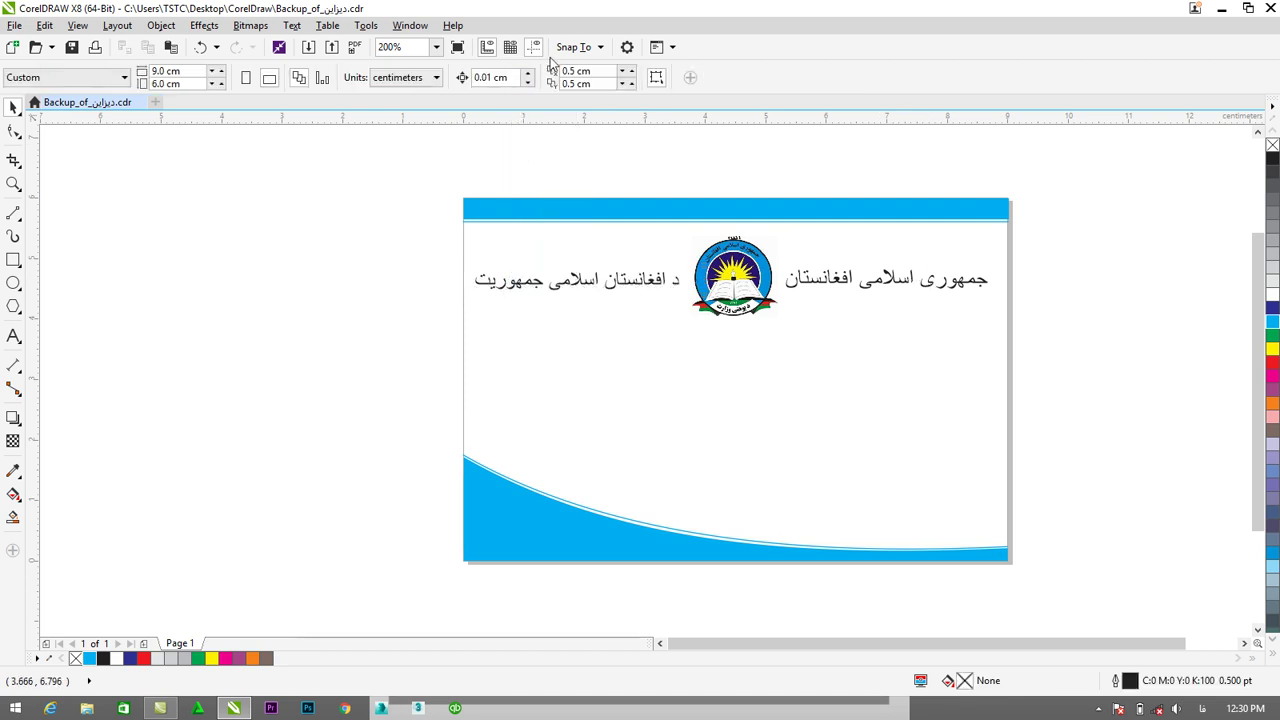
Set the heading right of the logo to 10 pt and move the left heading to about X 2.01 cm, closer to the logo.
left_click(880, 285)
left_click(568, 77)
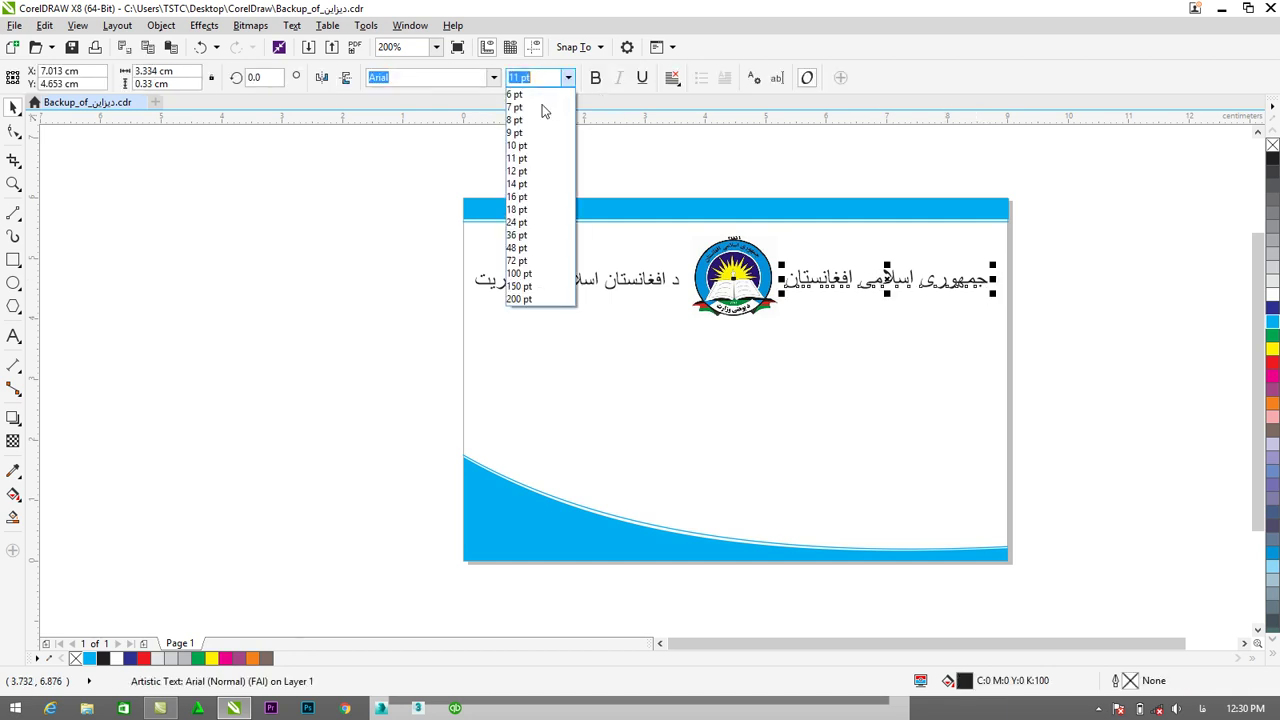
left_click(517, 145)
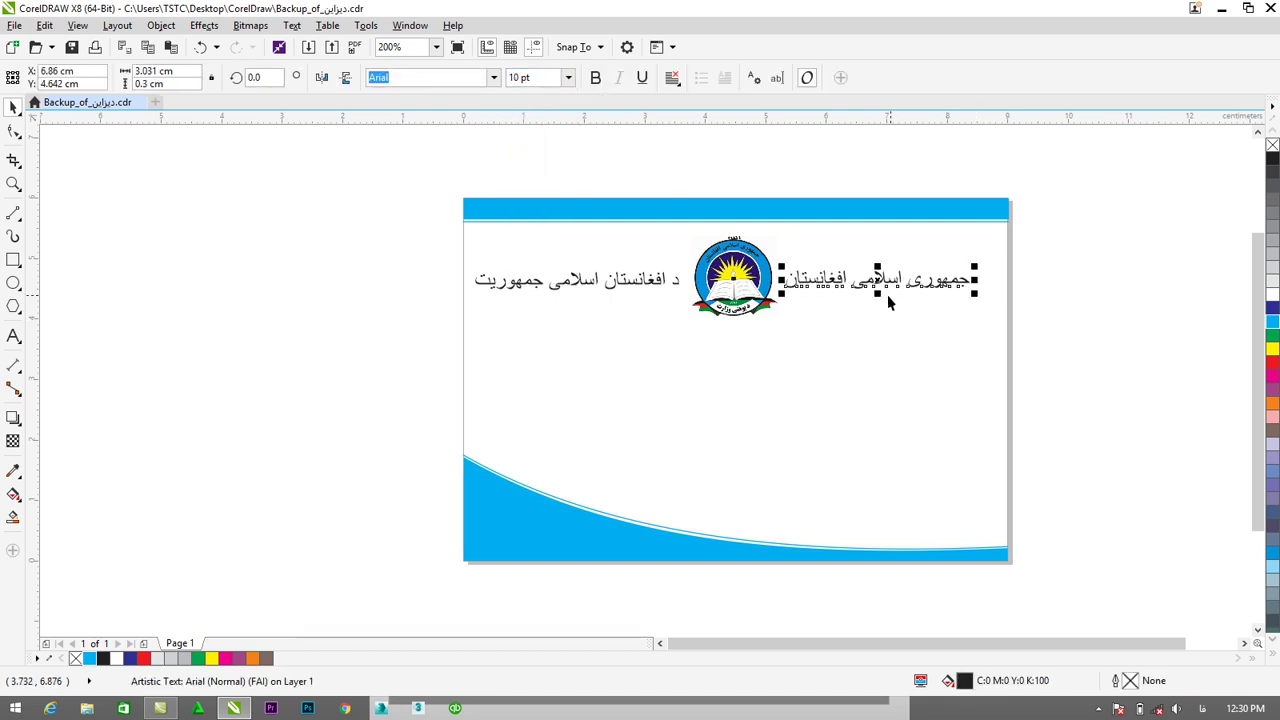
left_click(637, 282)
left_click_drag(637, 282, 636, 285)
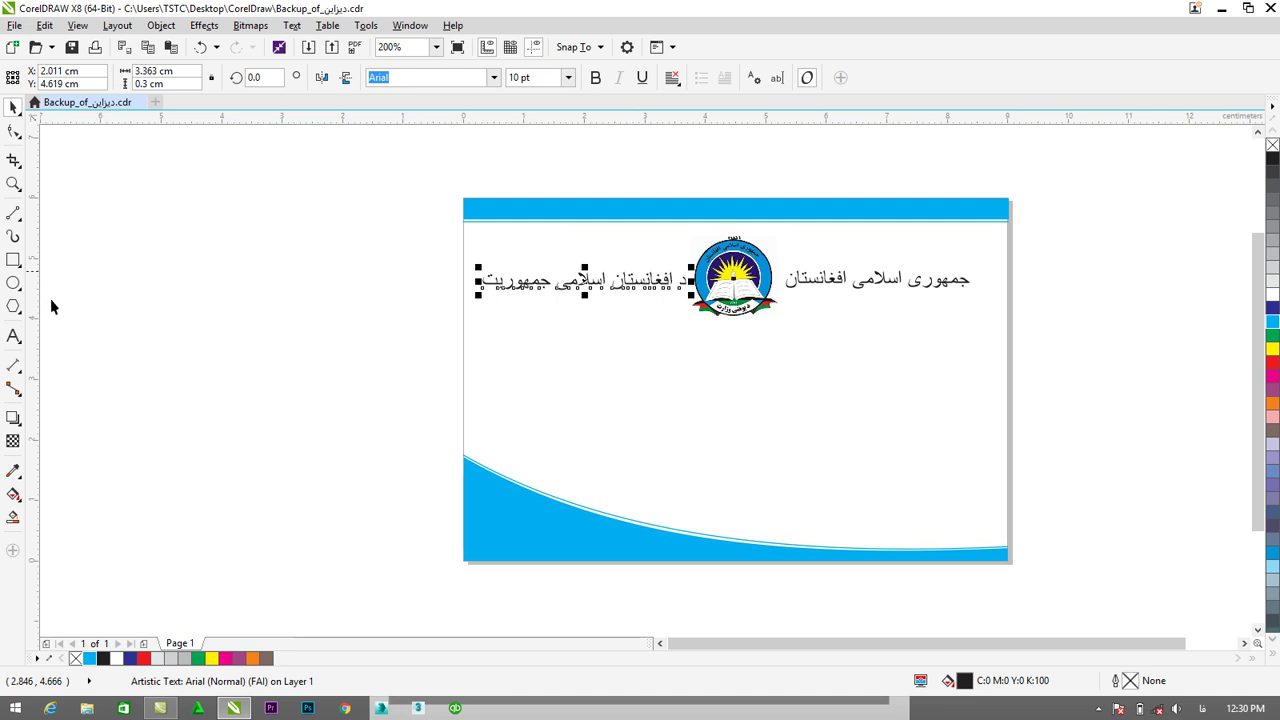
Stretch the word "اسلامی" in the right heading with kashida characters and nudge the heading to about X 6.97 cm.
left_click(885, 280)
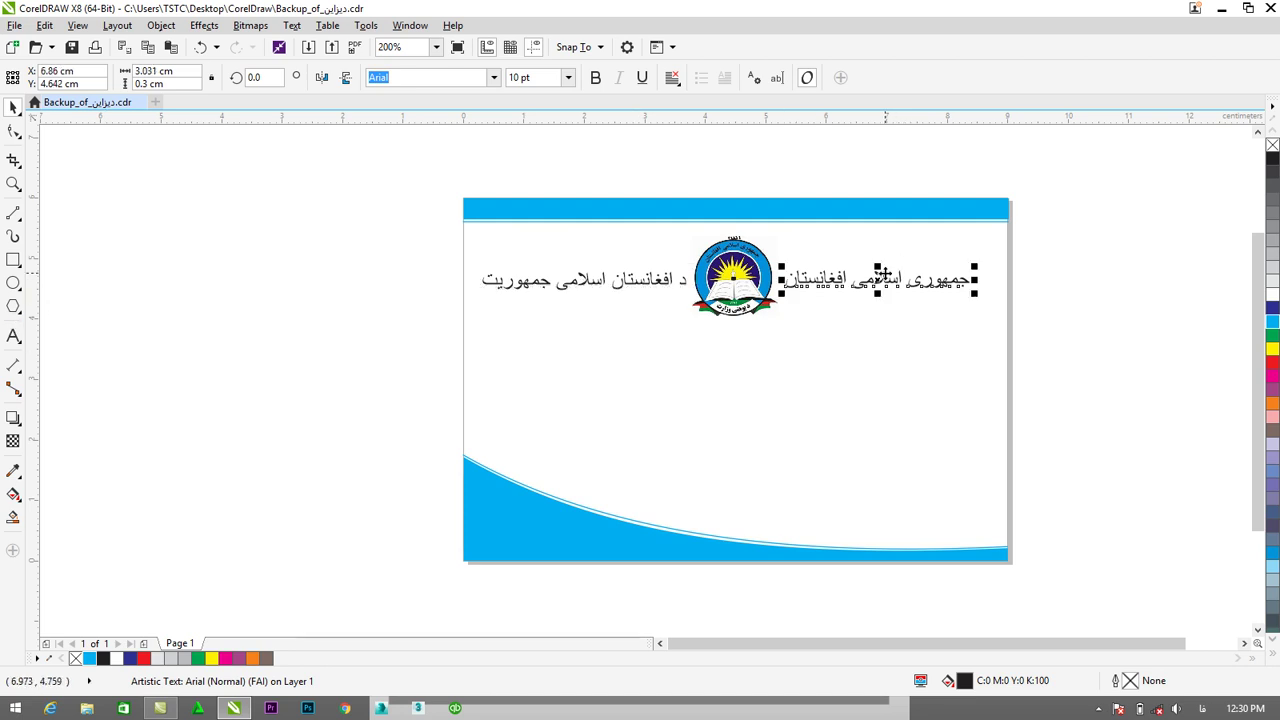
left_click(10, 341)
left_click(920, 292)
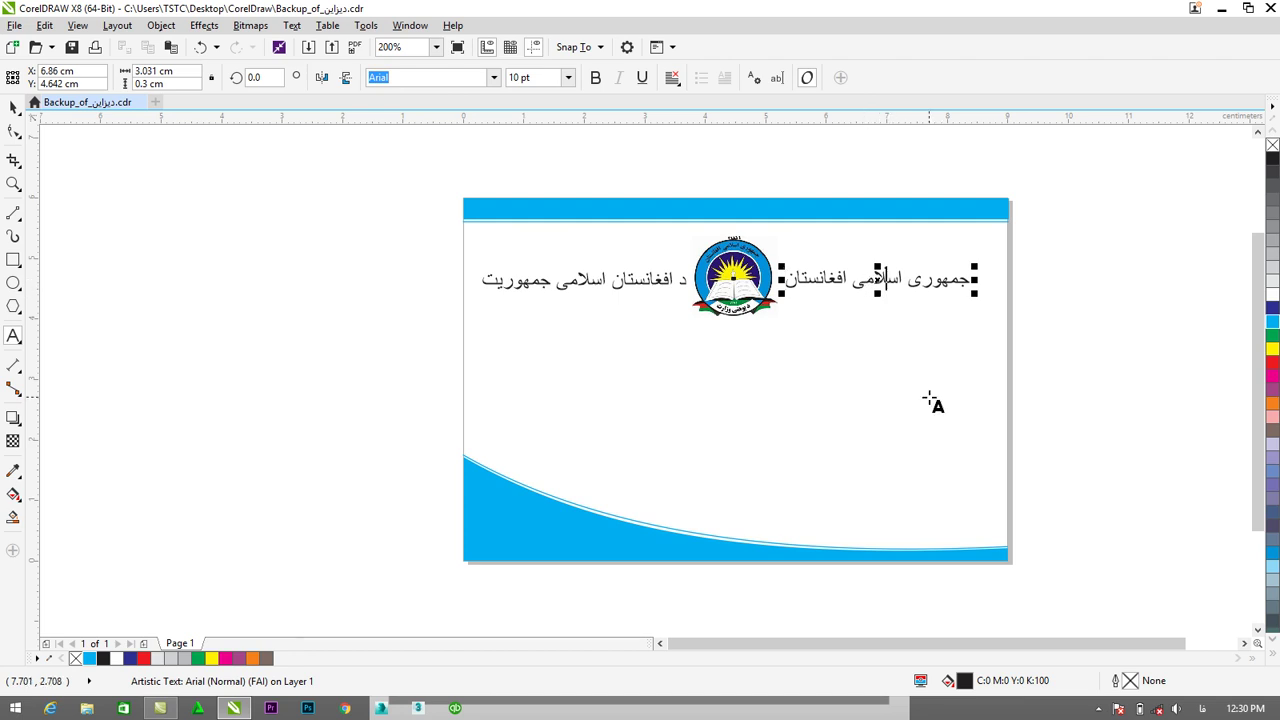
type("ـــ")
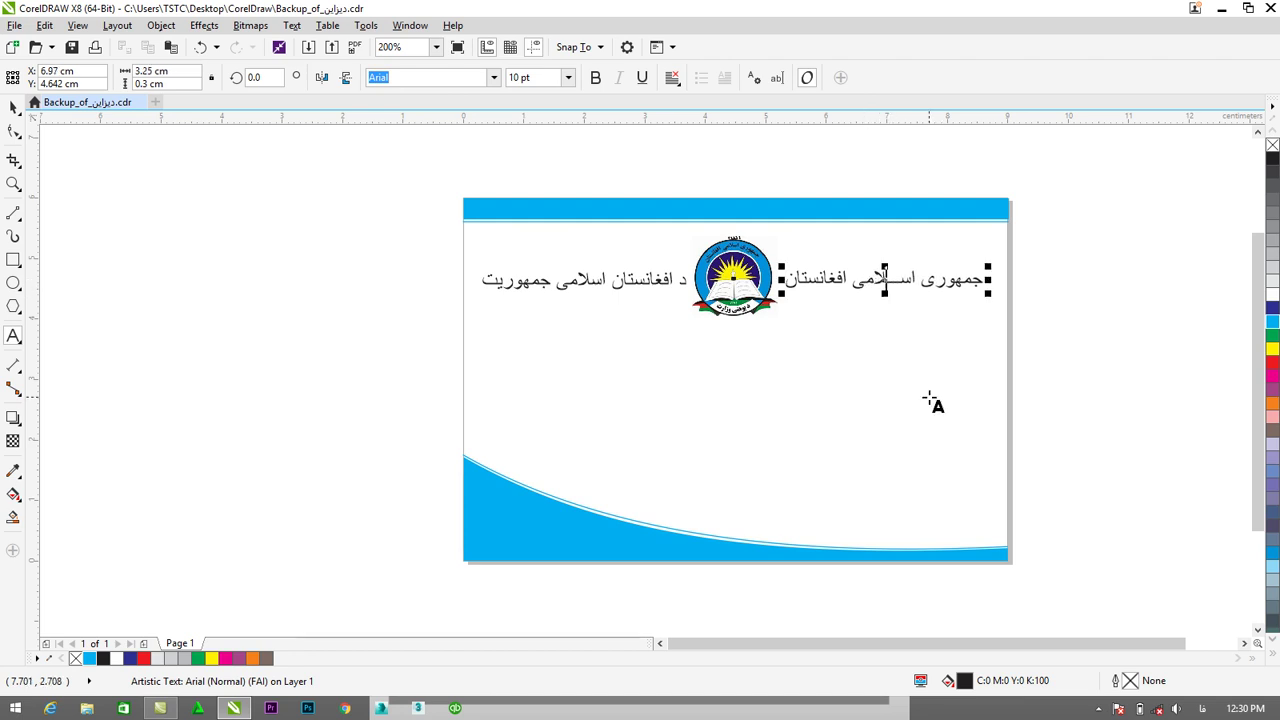
type("ـ")
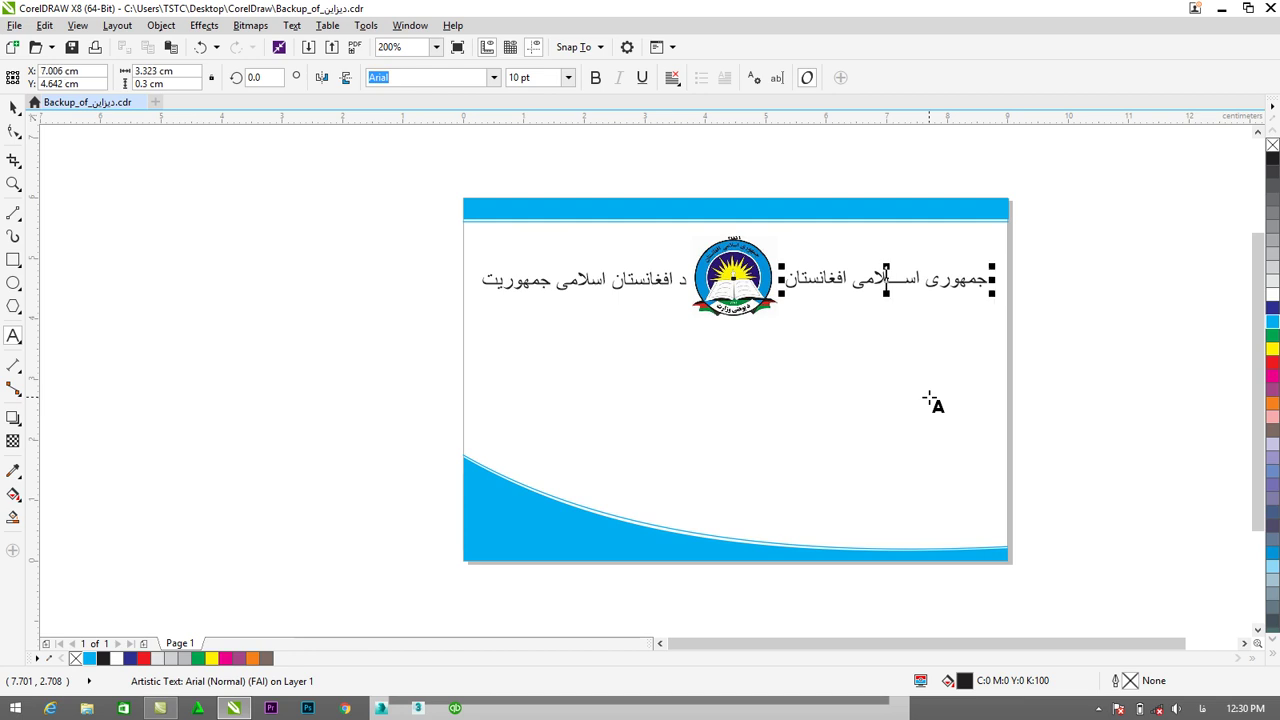
left_click(14, 107)
left_click_drag(832, 283, 829, 283)
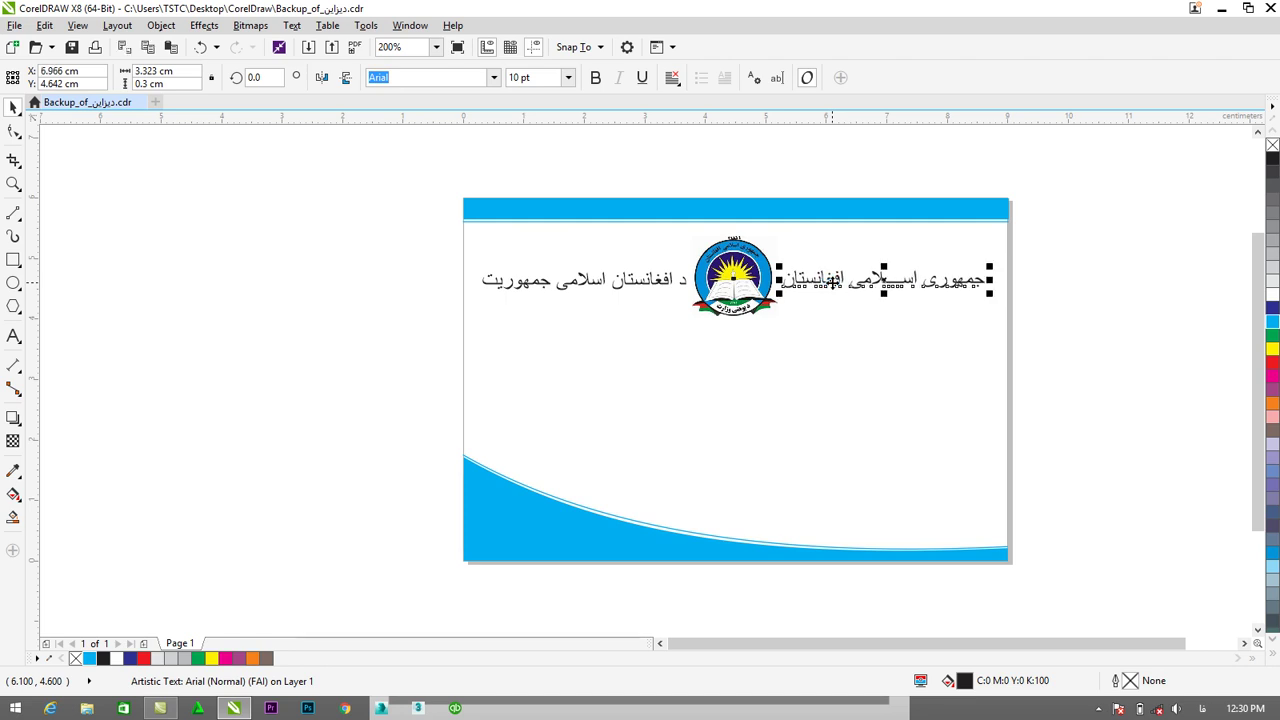
Make both headings beside the logo bold and deselect them.
left_click(574, 285, "shift")
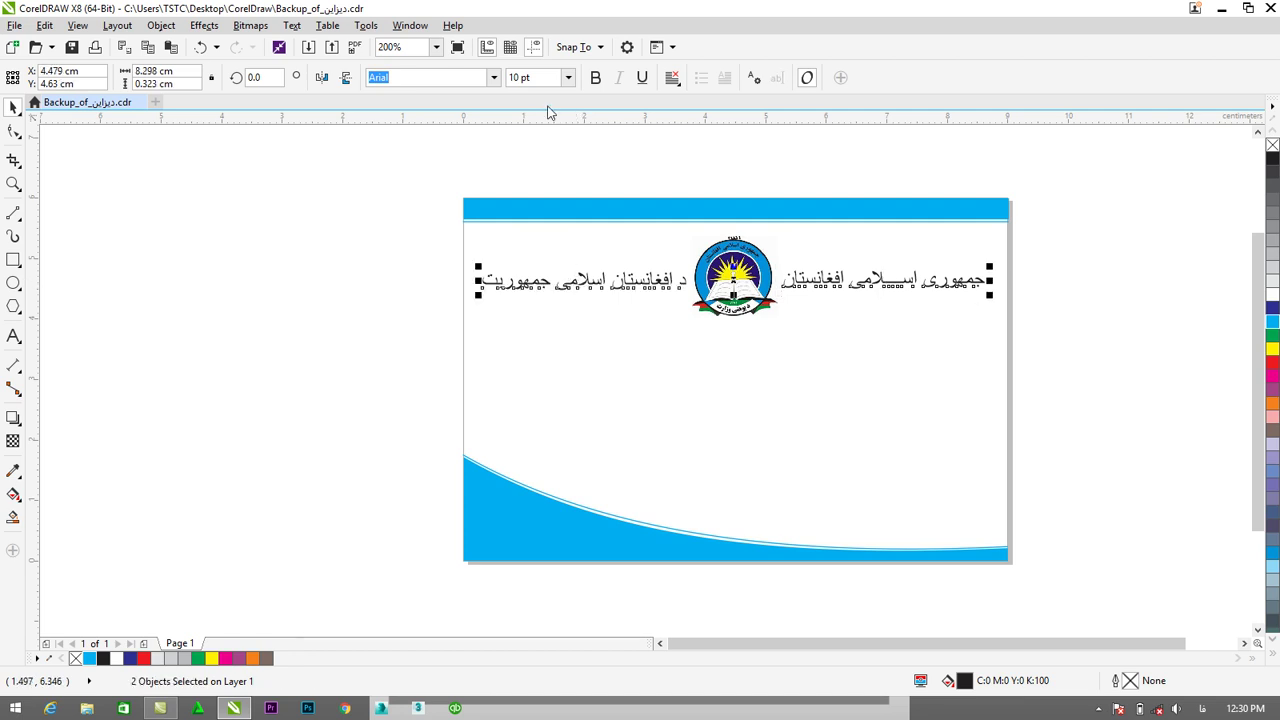
left_click(595, 77)
left_click(1101, 285)
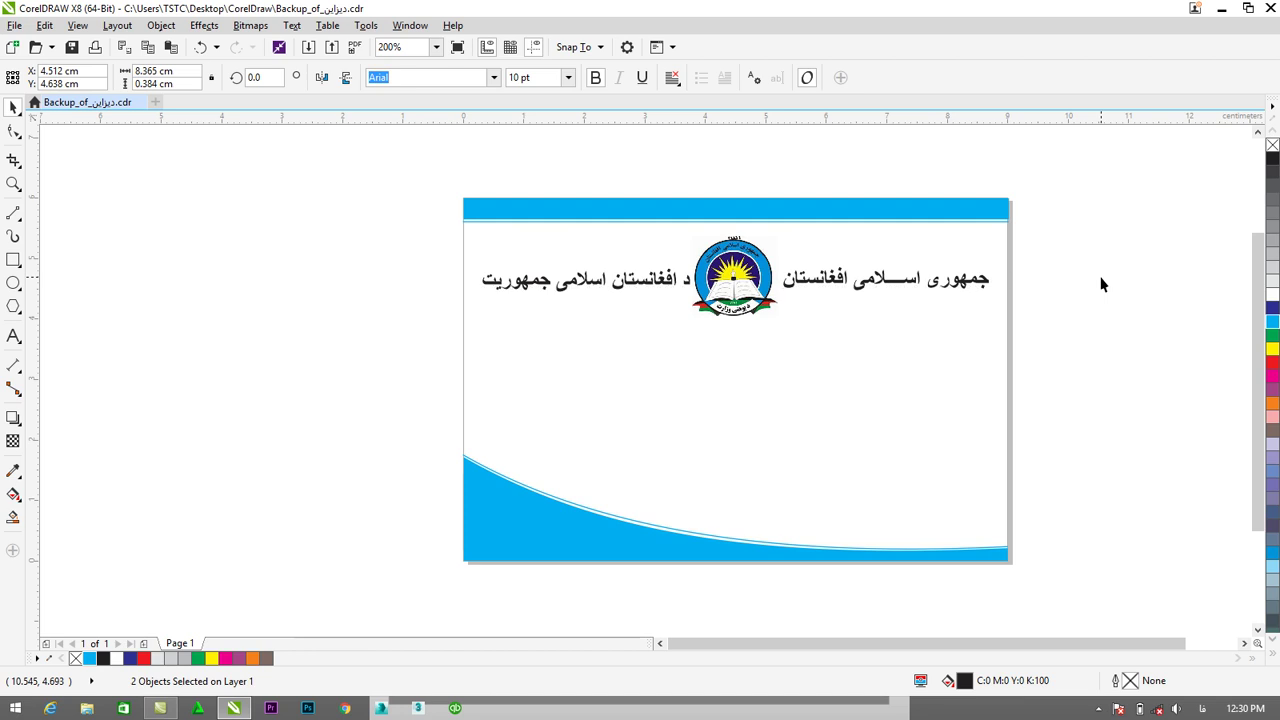
Duplicate the left heading and move the copy below the logo, centred at about X 4.58, Y 3.67 cm.
left_click(540, 287)
key("ctrl+d")
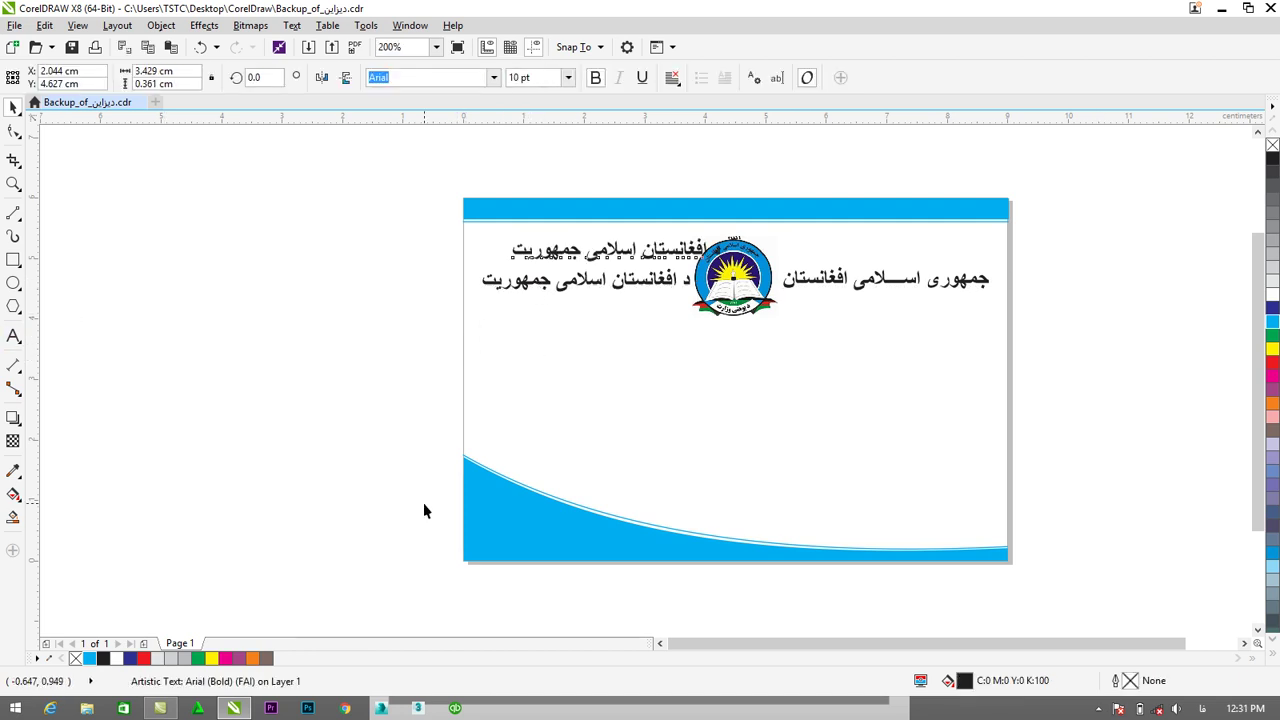
left_click_drag(598, 260, 723, 350)
Replace the copied heading's wording with "معنیت جوانان جمهوری اسلامی افغانستان" and move it below the logo to about X 4.60, Y 3.68 cm.
left_click(14, 336)
left_click(636, 340)
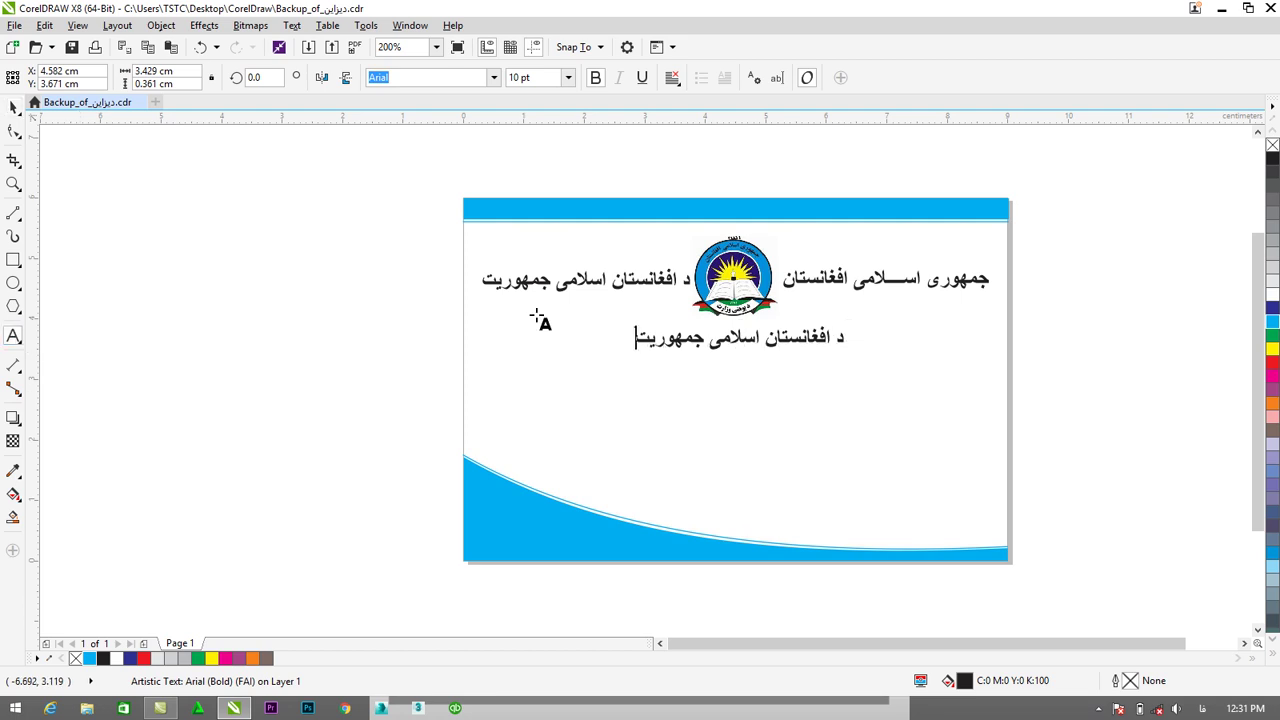
left_click_drag(636, 340, 967, 349)
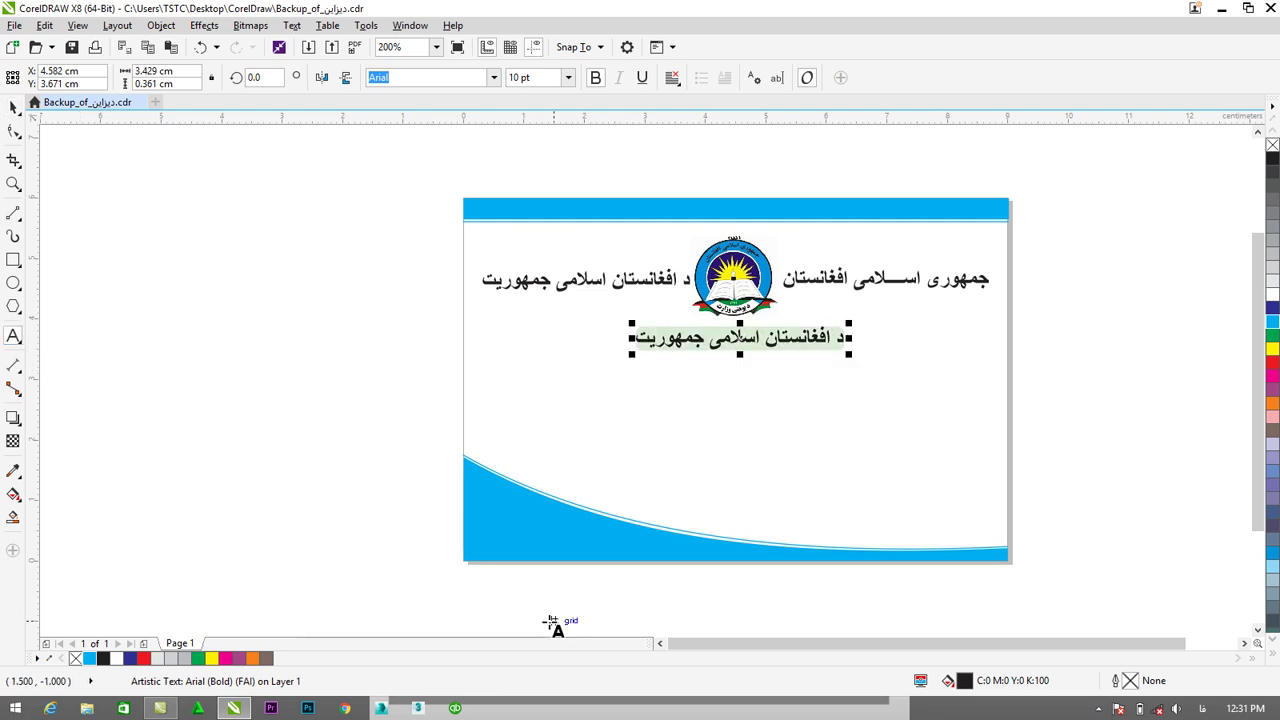
type("وزارت")
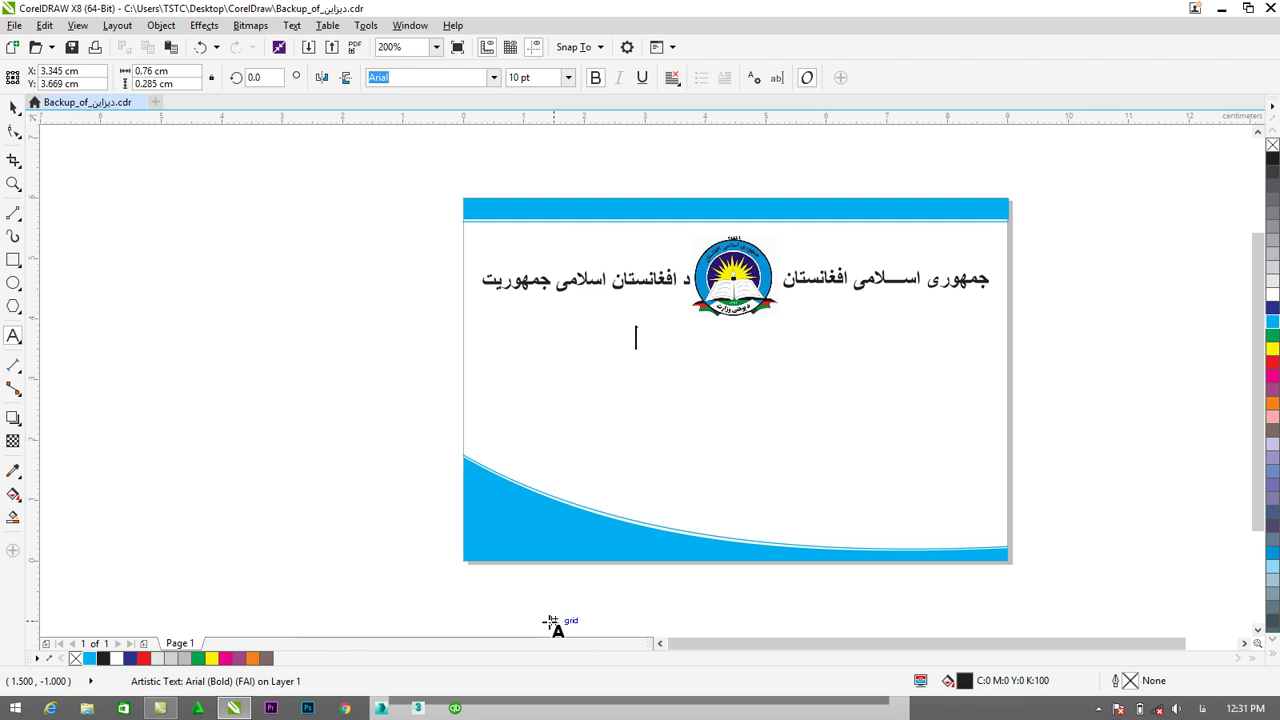
key("BackSpace")
type("یت جوانا")
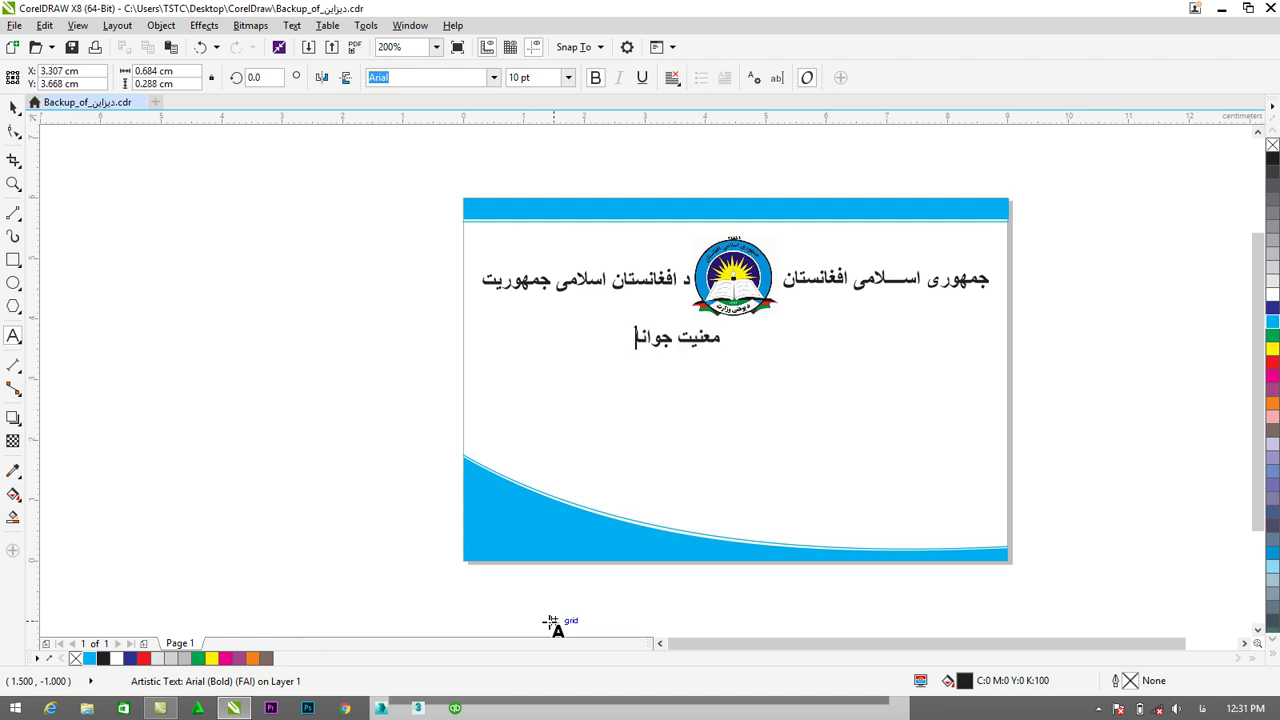
type("ن جم")
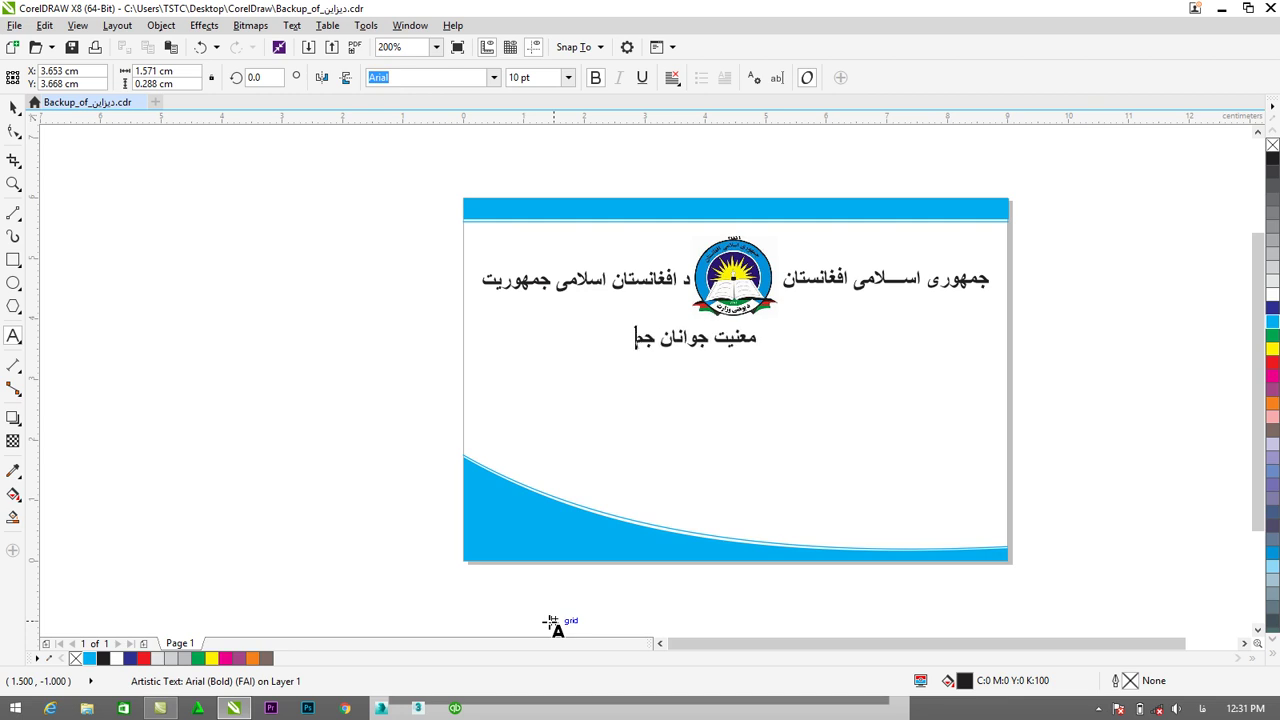
type("هوری اسلامی افغانستان")
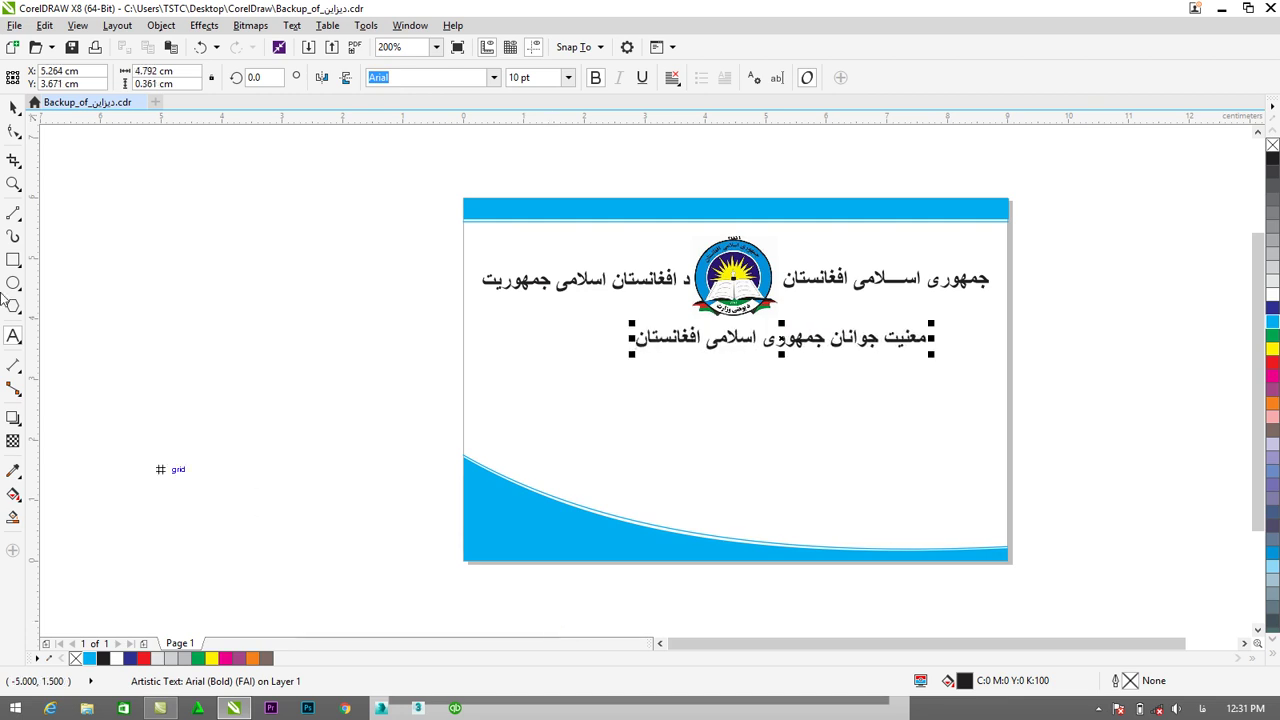
left_click(12, 106)
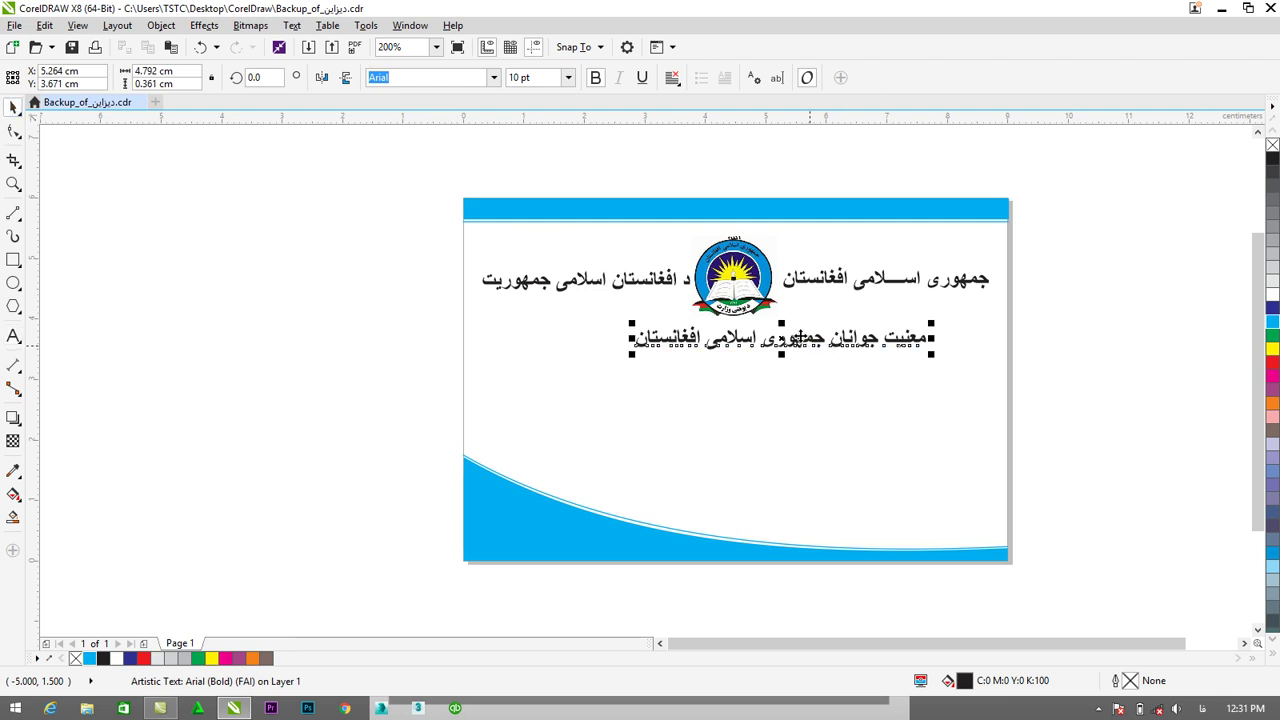
left_click(782, 348)
left_click_drag(782, 348, 757, 340)
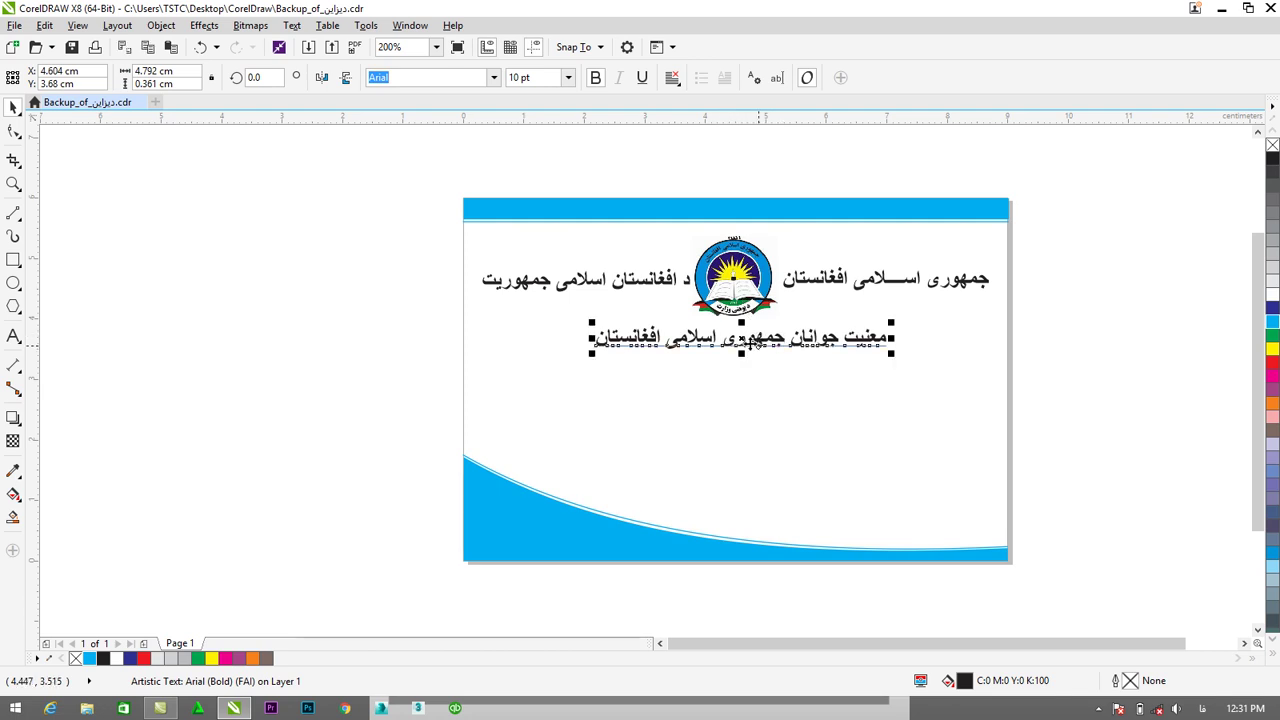
Replace the words "معنیت جوانان" in the heading below the logo with "وزارت معارف".
left_click(14, 336)
left_click(598, 340)
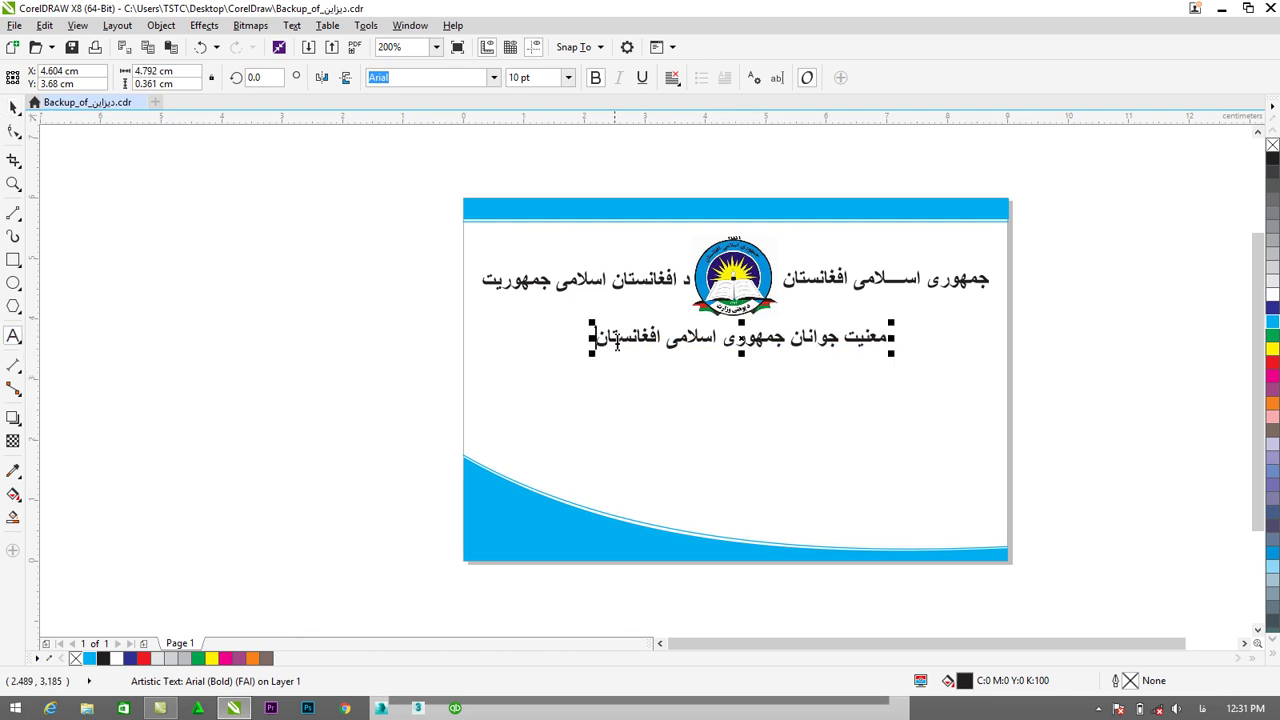
left_click_drag(600, 338, 791, 336)
left_click(888, 338)
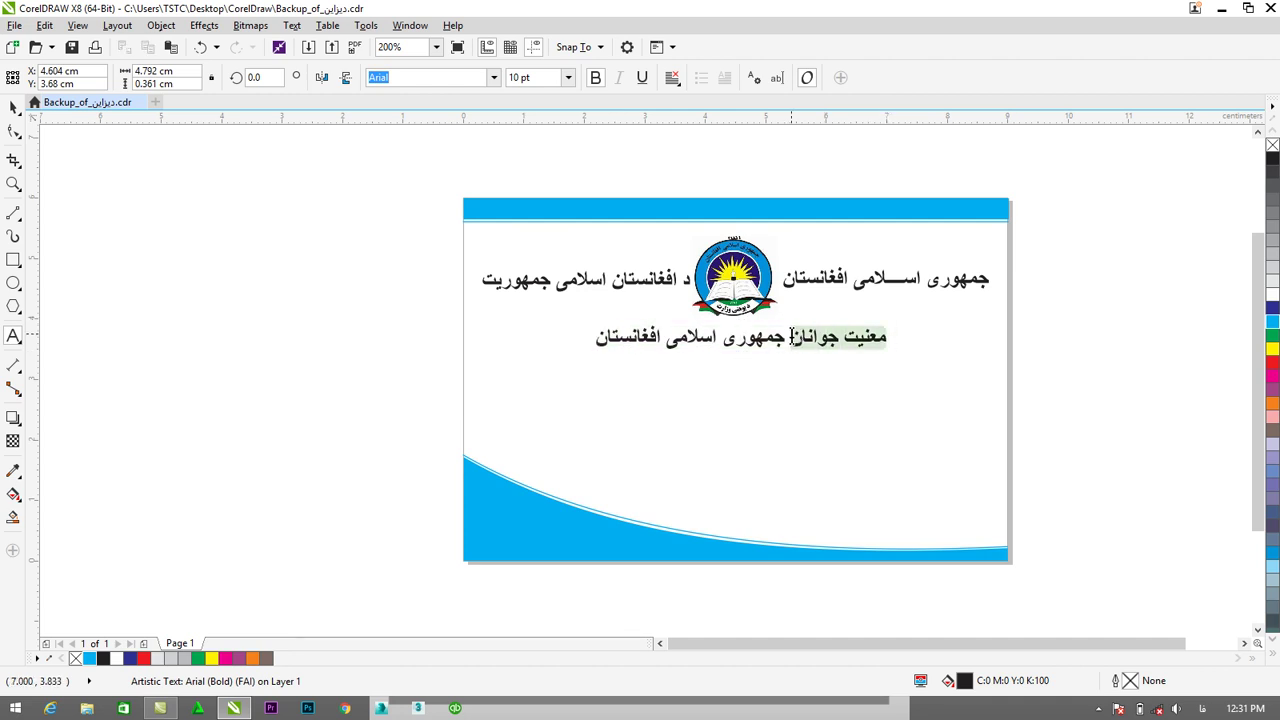
type("وزارت معار")
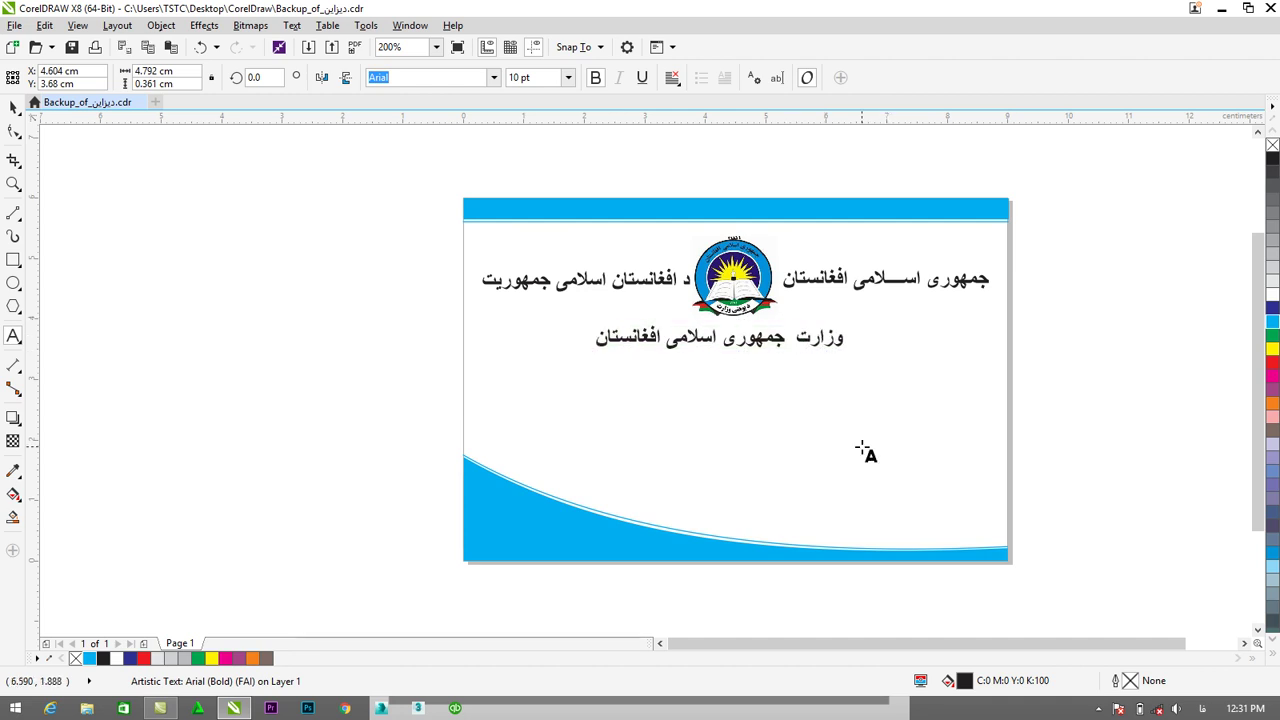
type("ف")
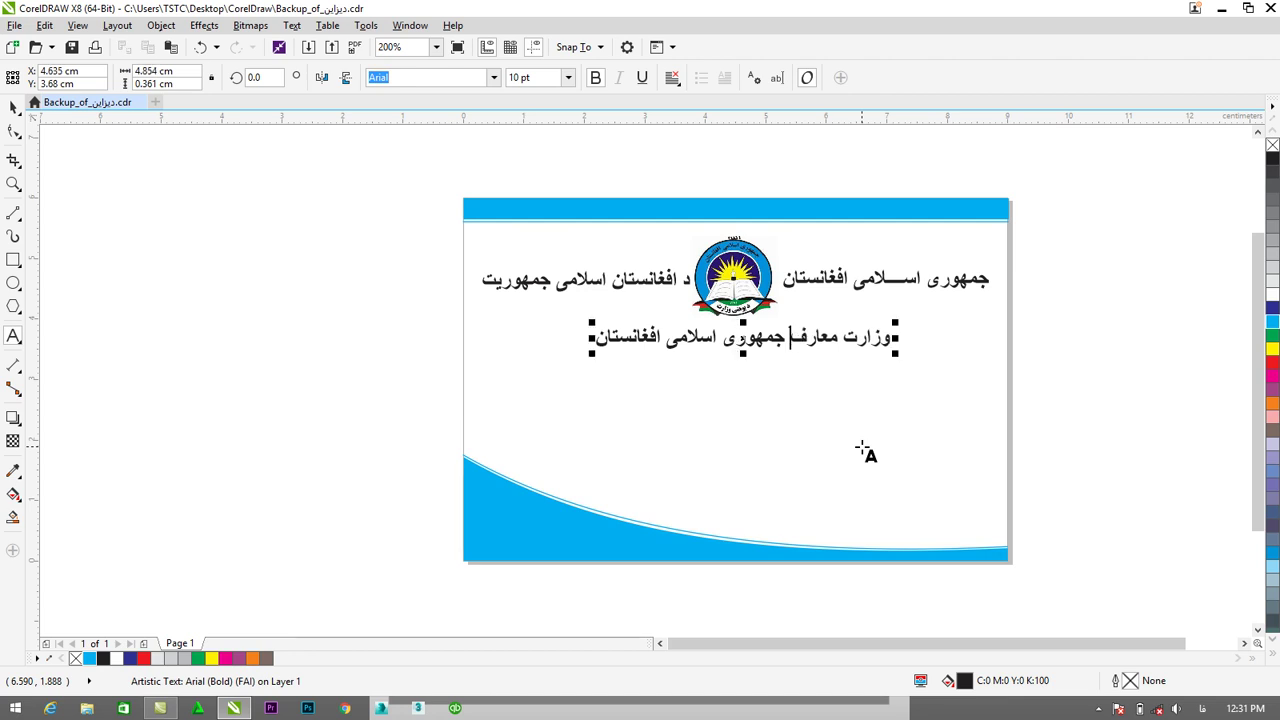
Shift the heading below the logo to about X 4.52 cm and fill it with cyan.
left_click(13, 107)
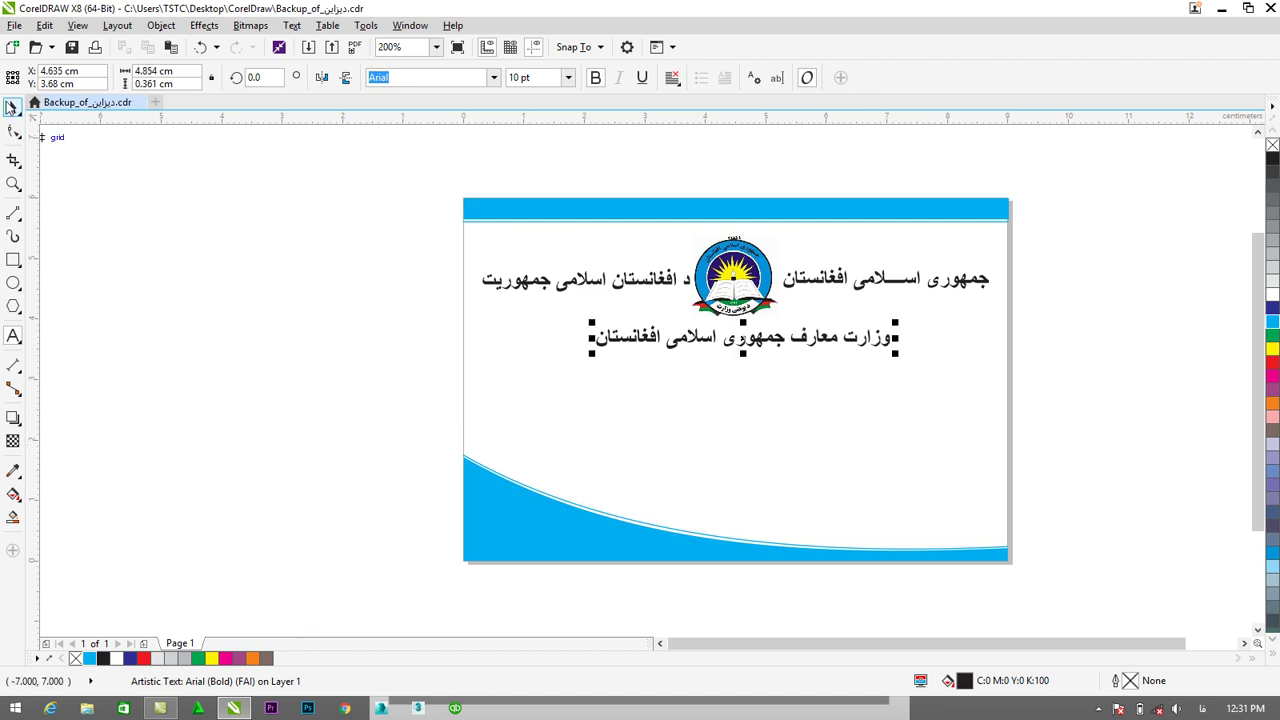
left_click(323, 286)
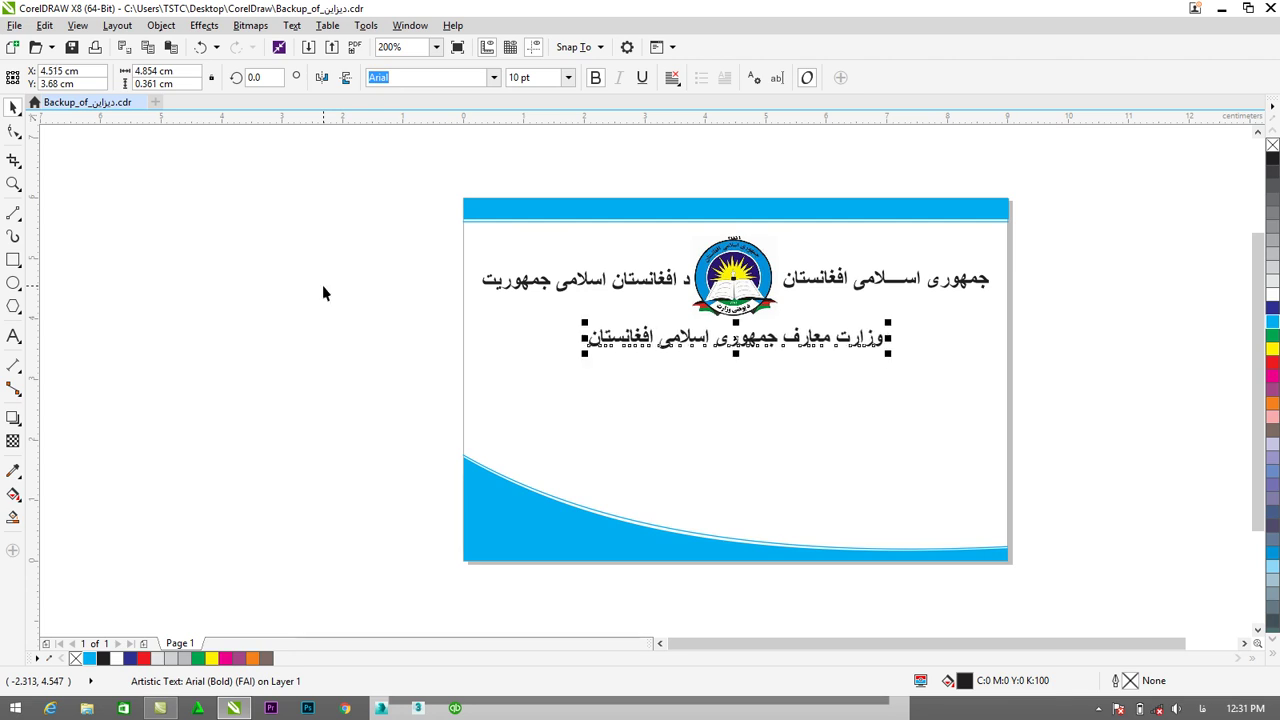
left_click(1272, 321)
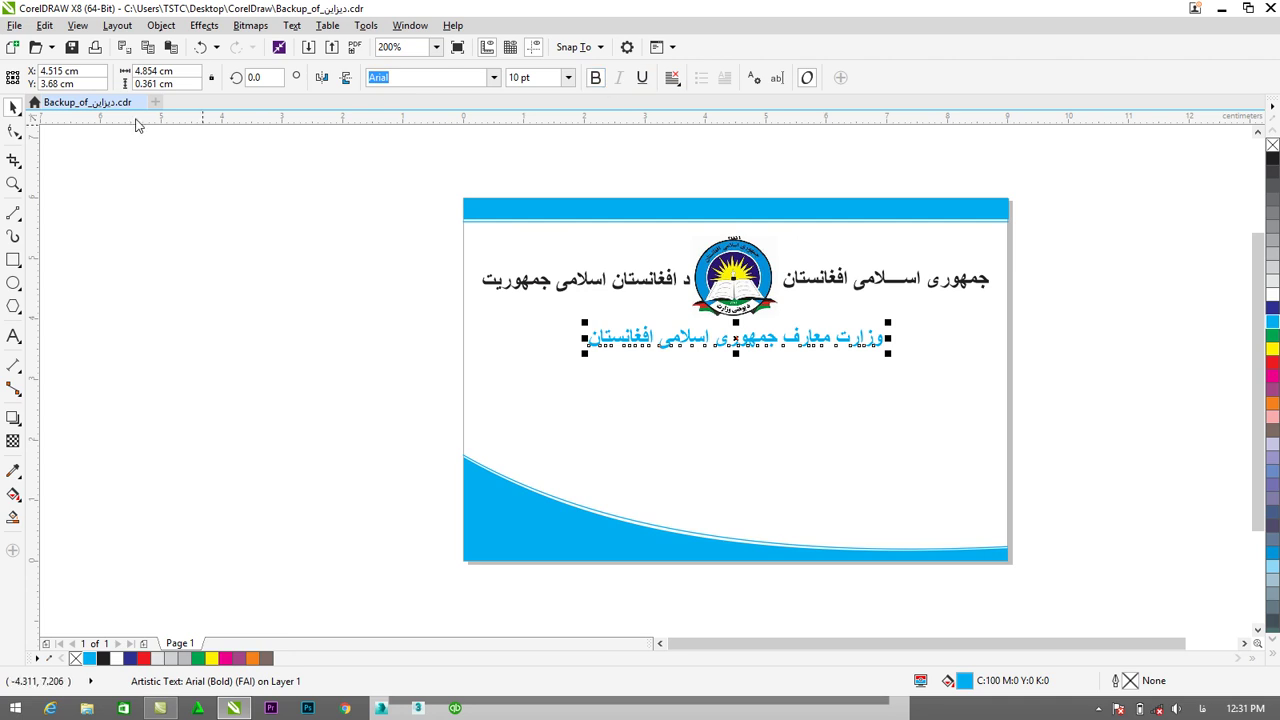
Add the artistic text "کنترولر" below the cyan ministry heading, centred at about X 4.46, Y 2.63 cm.
left_click(138, 418)
left_click(14, 337)
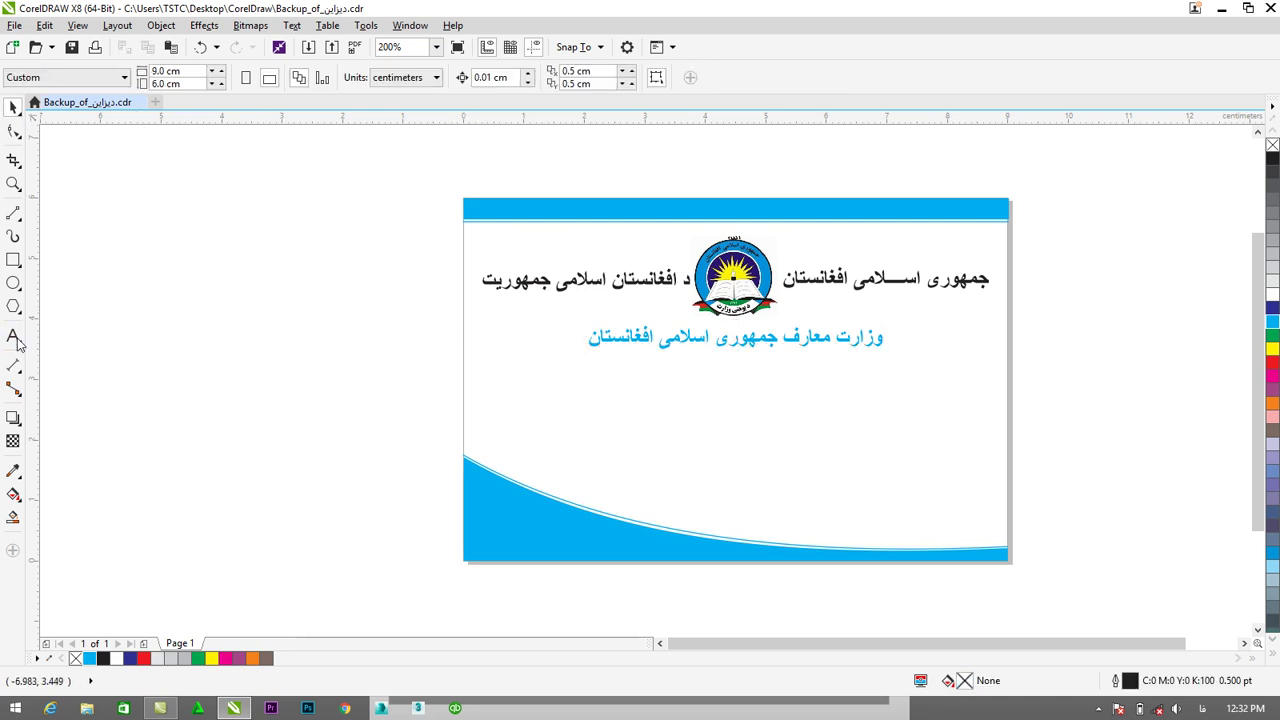
left_click(748, 420)
type("کنترولر")
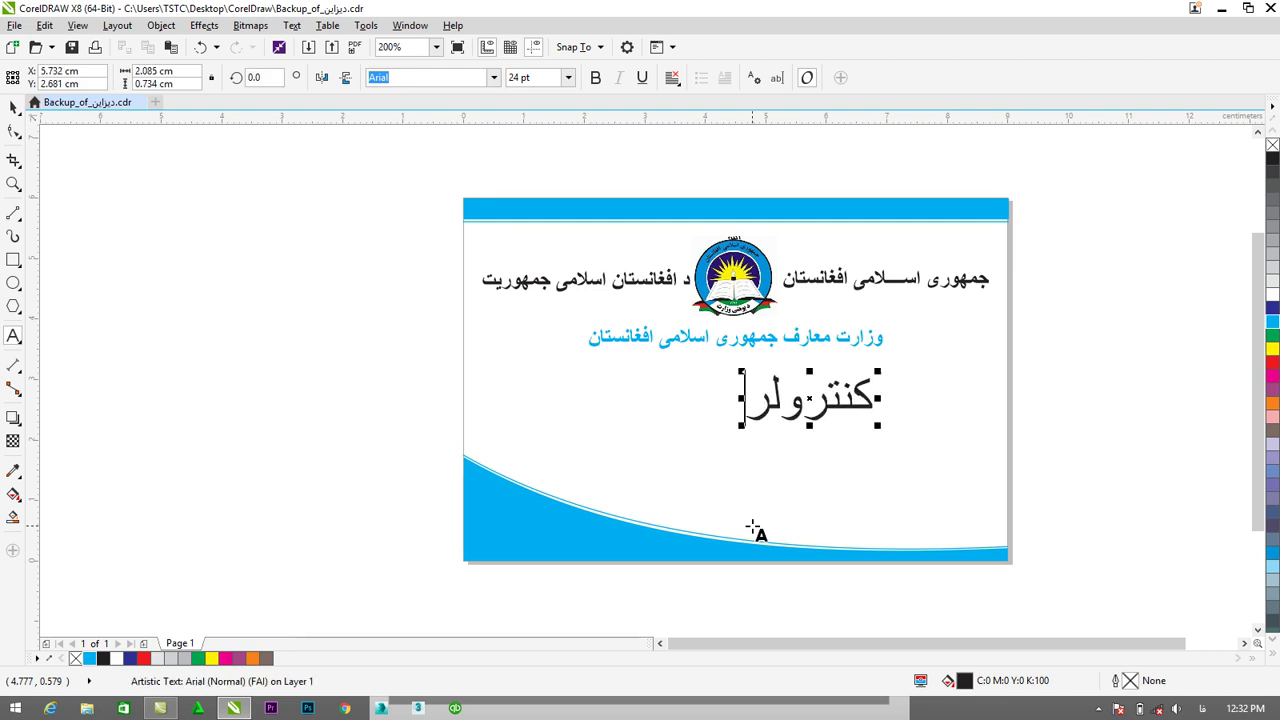
left_click(12, 108)
left_click_drag(824, 405, 753, 420)
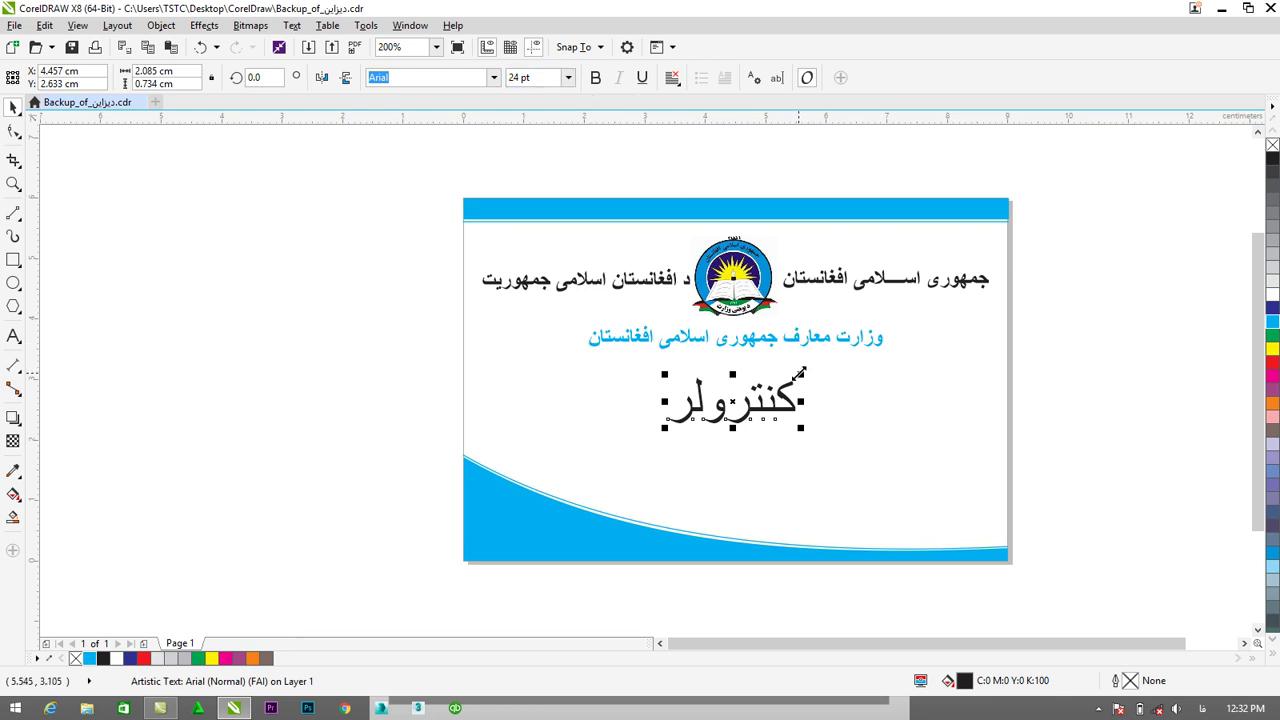
Enlarge the "کنترولر" title to about 3.49 × 1.50 cm, roughly 49.2 pt, centred at about X 4.40, Y 2.58 cm.
left_click_drag(800, 372, 797, 428)
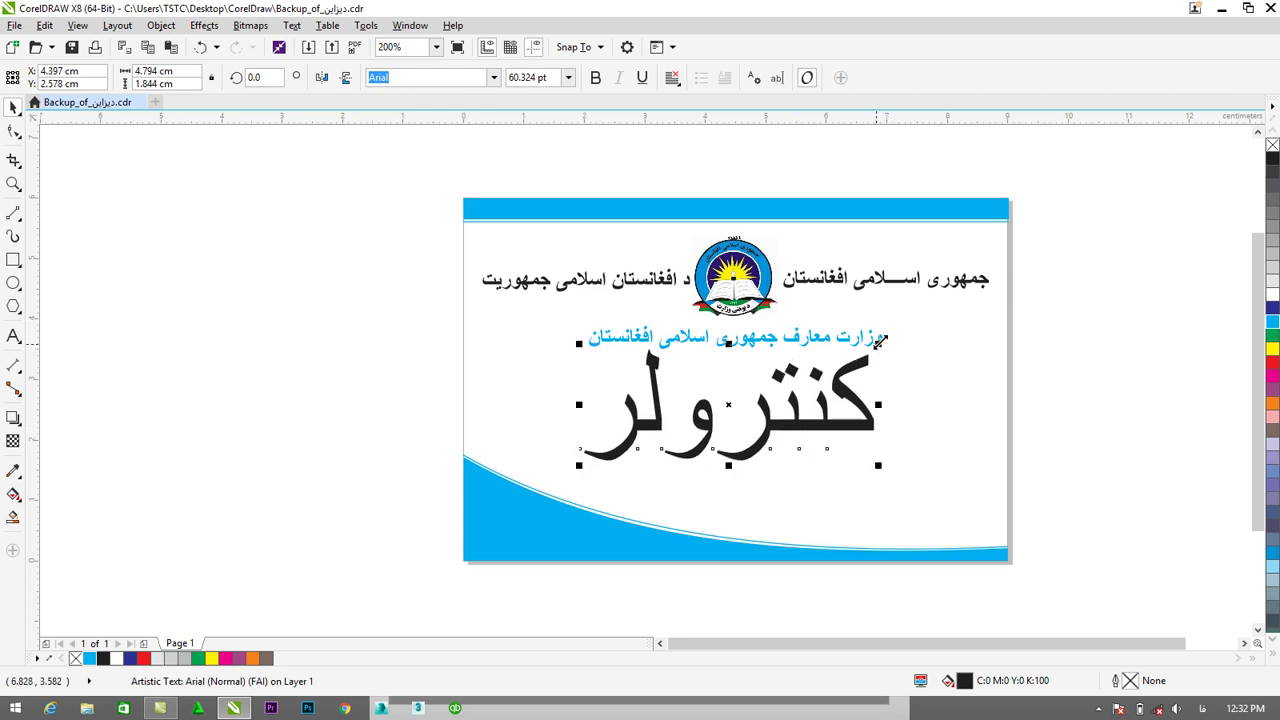
left_click_drag(877, 343, 840, 356)
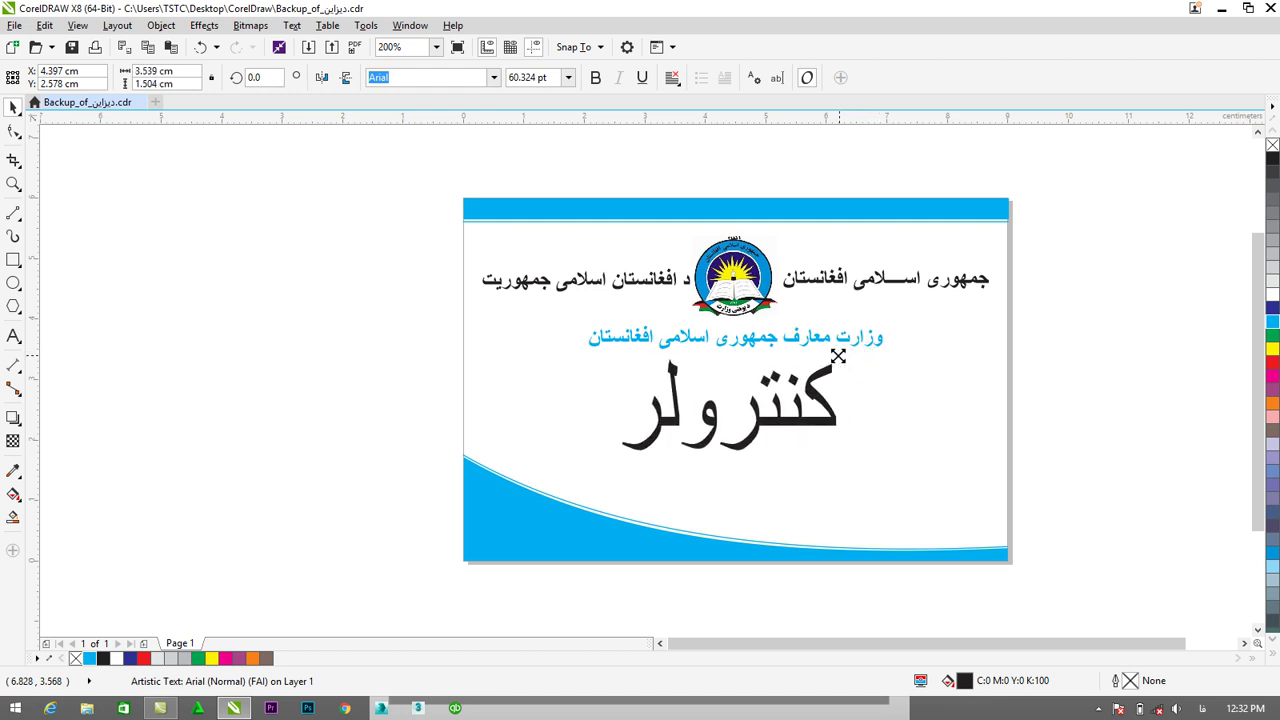
left_click_drag(838, 362, 838, 362)
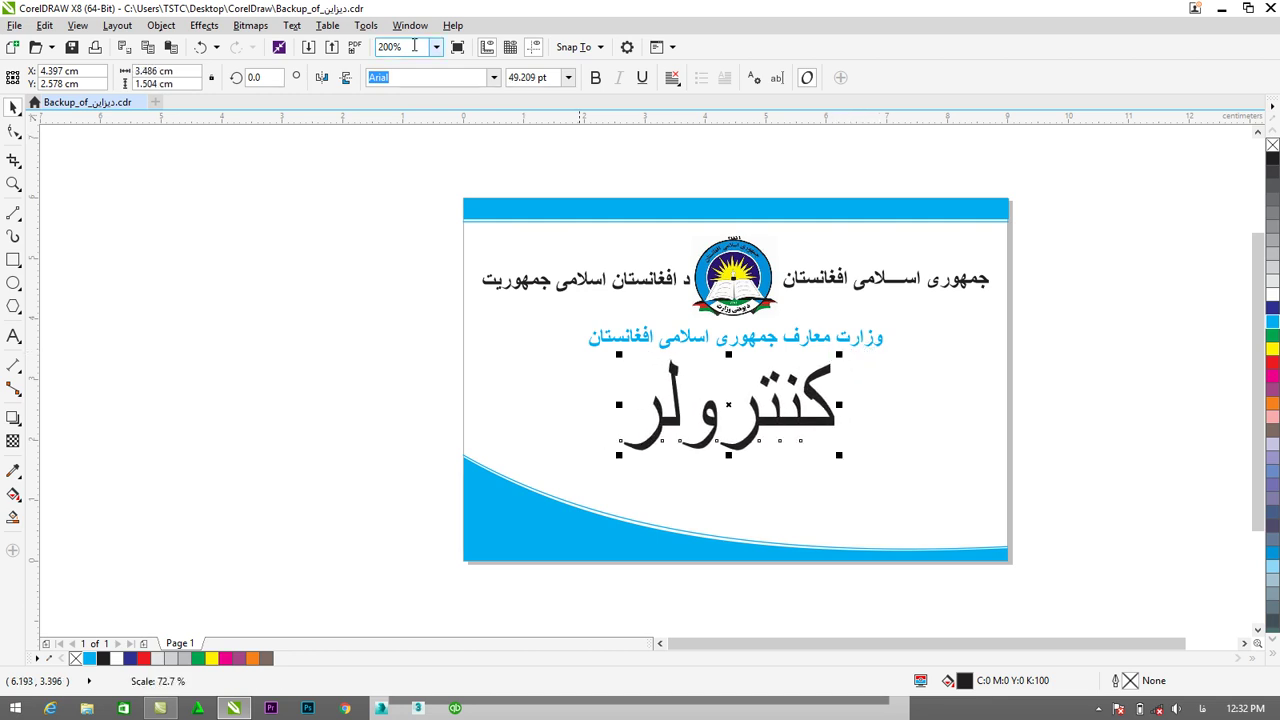
Set the "کنترولر" title's font to B Titr and centre it at about X 4.59, Y 2.37 cm.
left_click(493, 78)
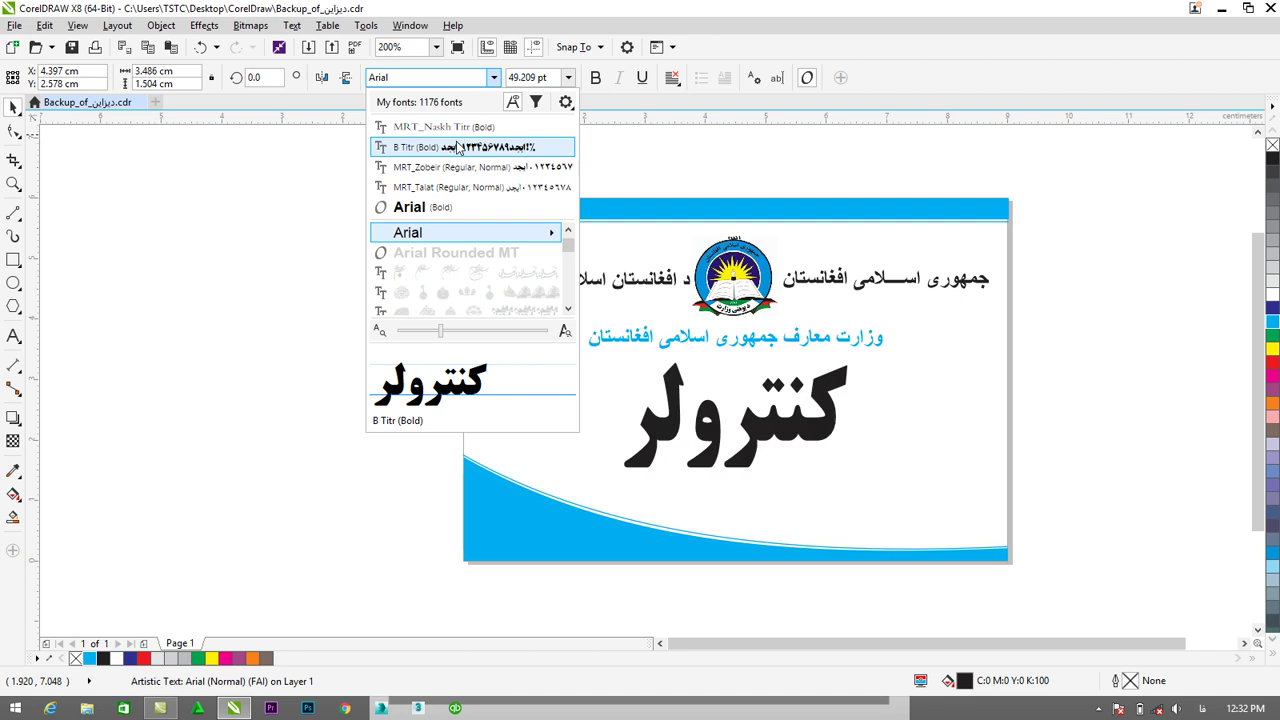
key("Down")
key("Down")
key("Down")
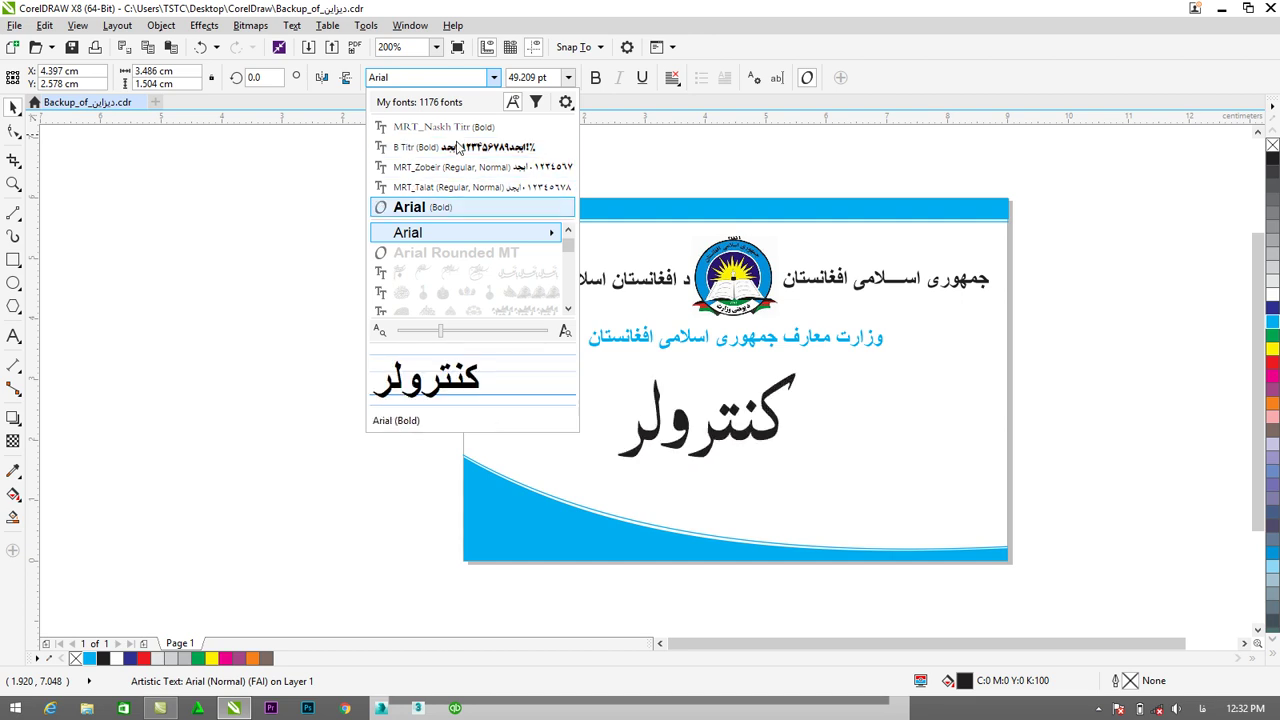
key("Up")
key("Up")
key("Up")
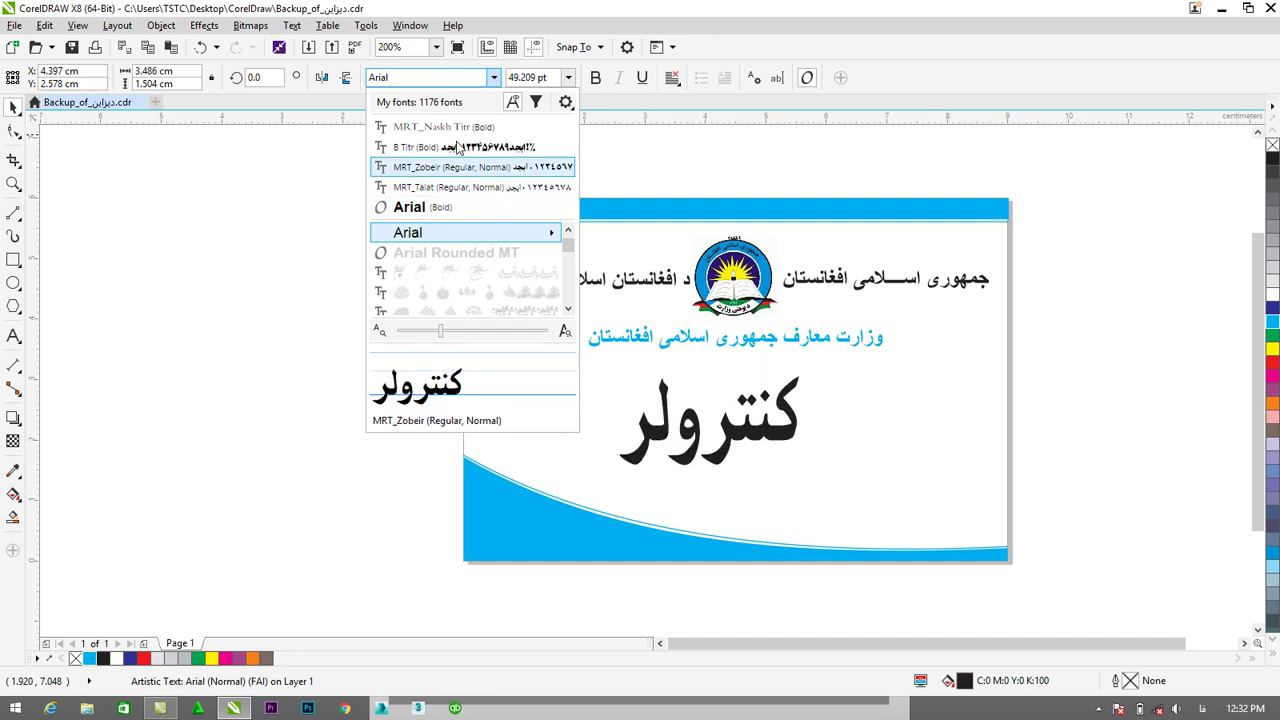
key("Return")
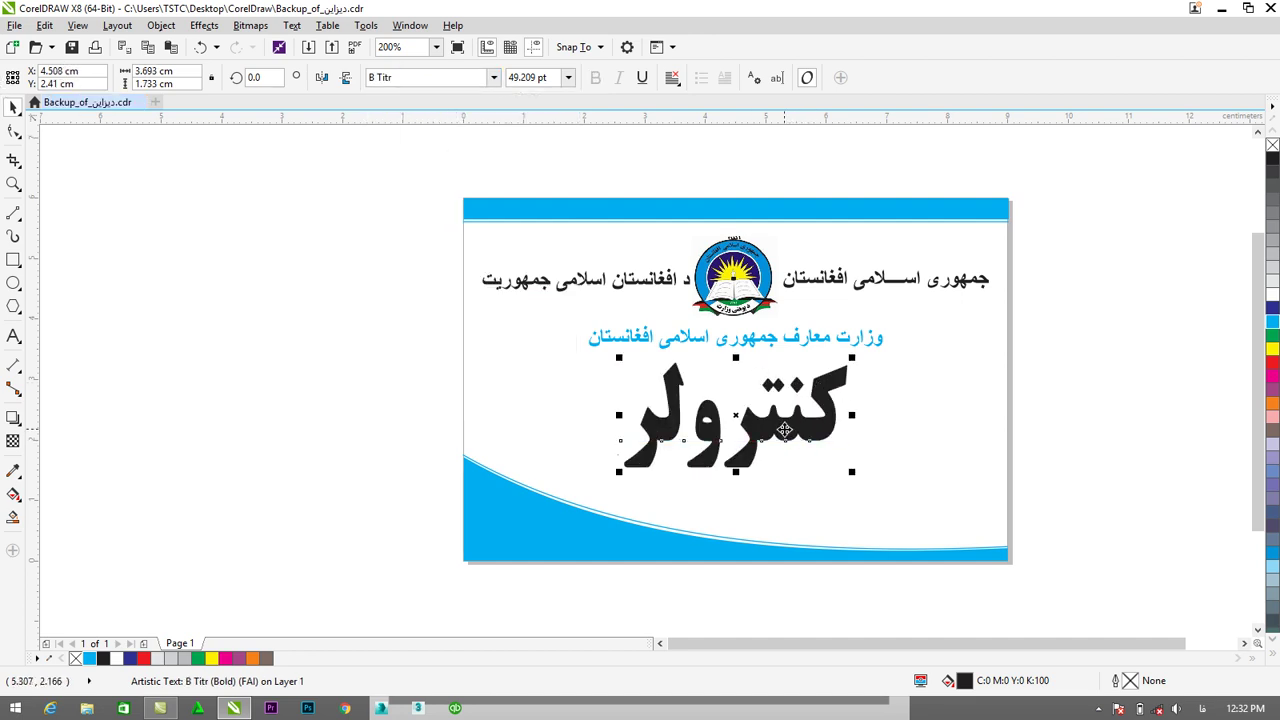
left_click_drag(785, 430, 794, 432)
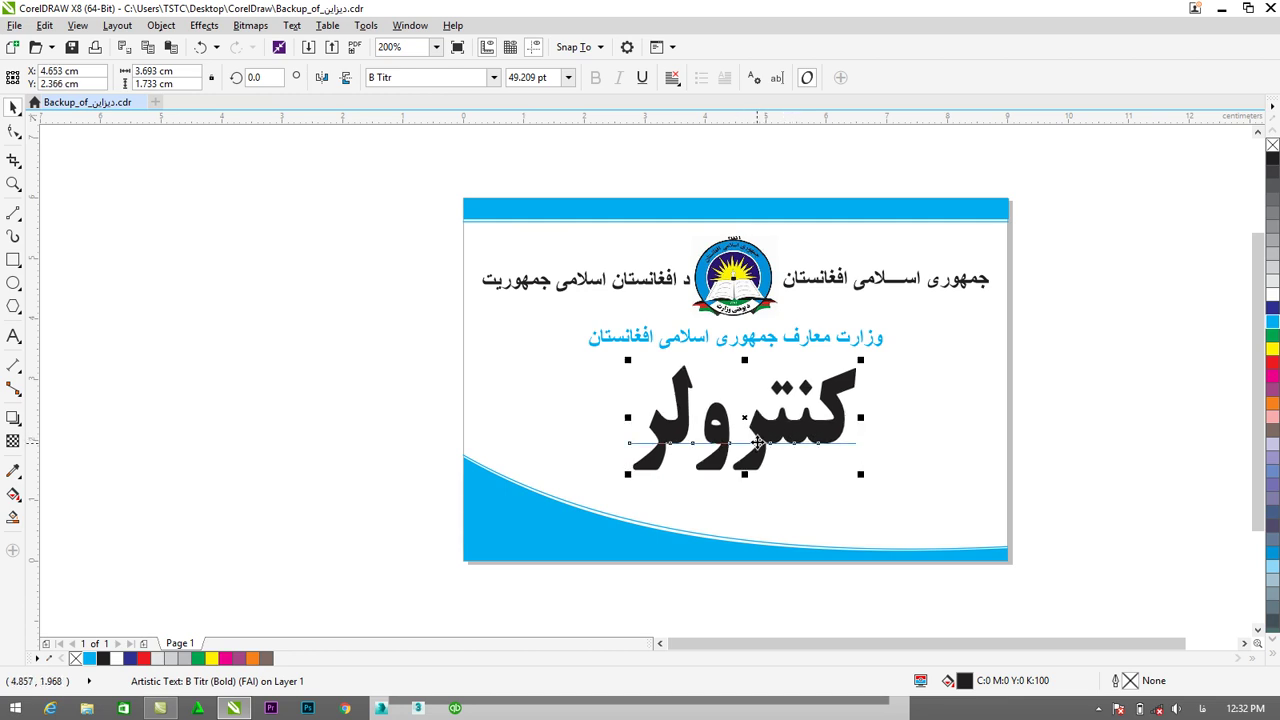
left_click_drag(758, 443, 757, 446)
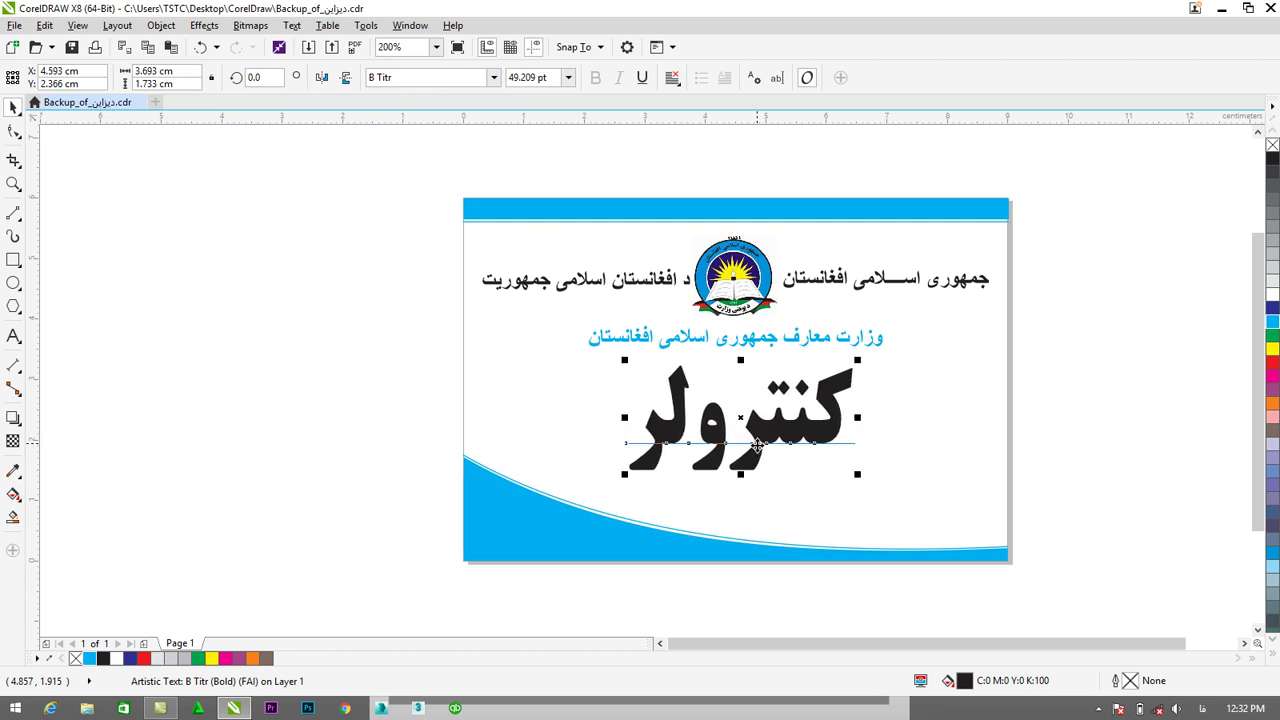
Duplicate the "کنترولر" title, lay the copy over the original at about X 4.65, Y 2.37 cm and fill it with cyan.
key("ctrl+d")
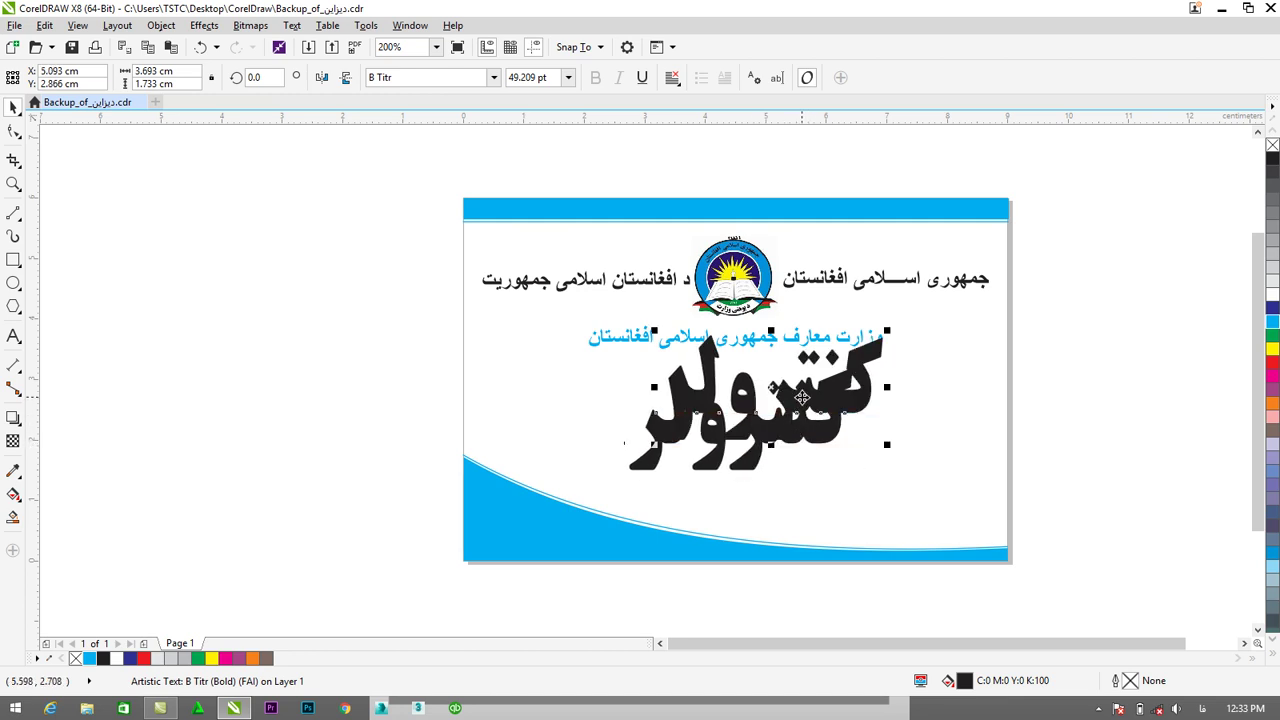
left_click_drag(800, 409, 772, 434)
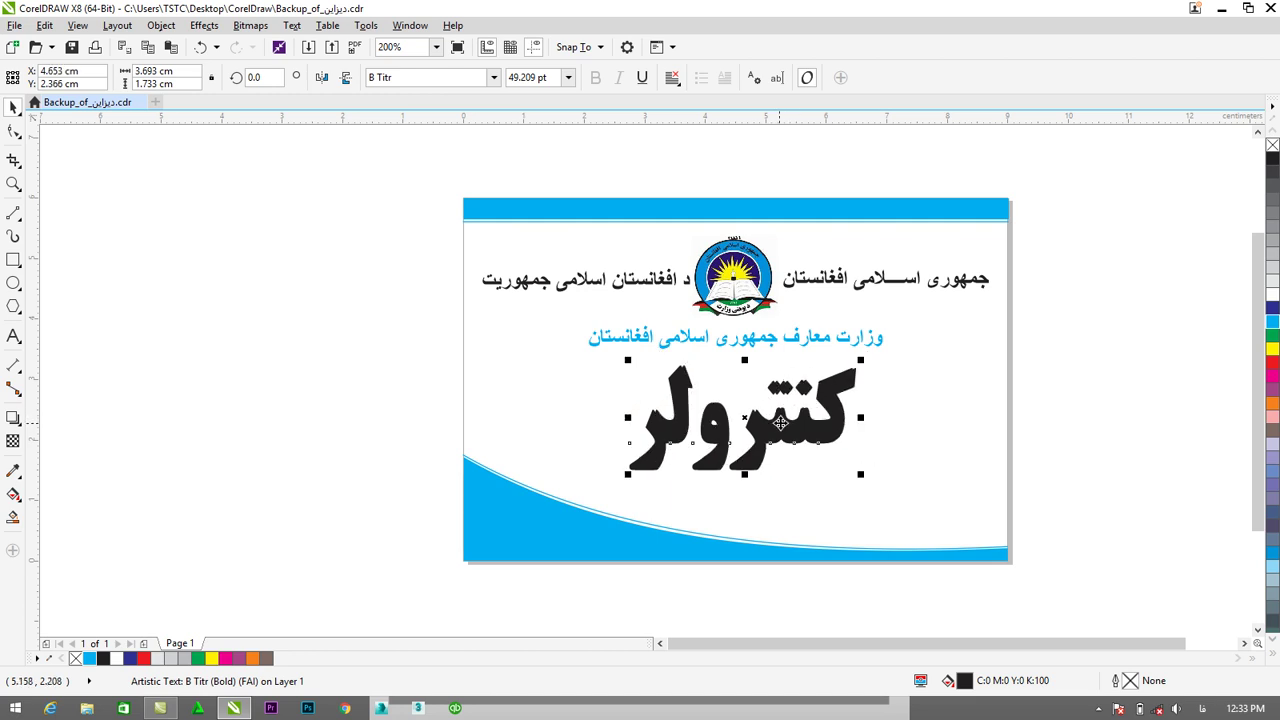
left_click(1272, 323)
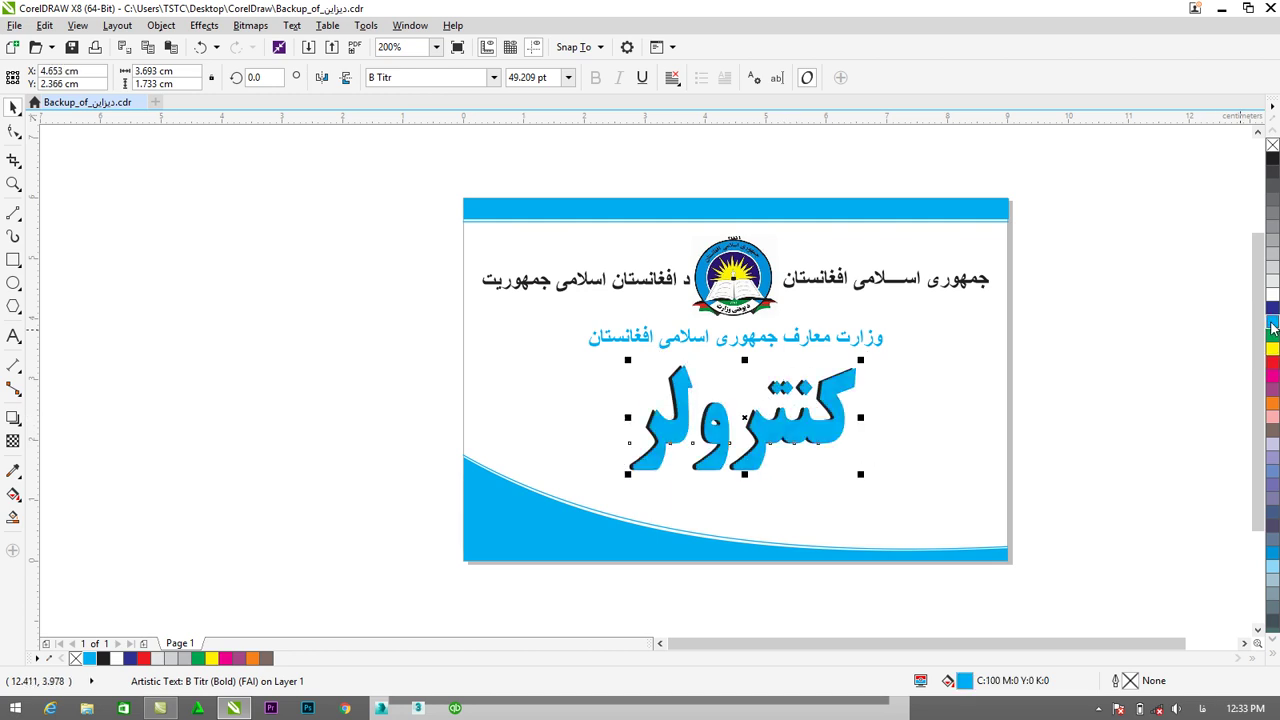
Nudge the cyan title copy to about X 4.63, Y 2.33 cm so the black original forms a shadow edge.
key("Down")
key("Down")
key("Down")
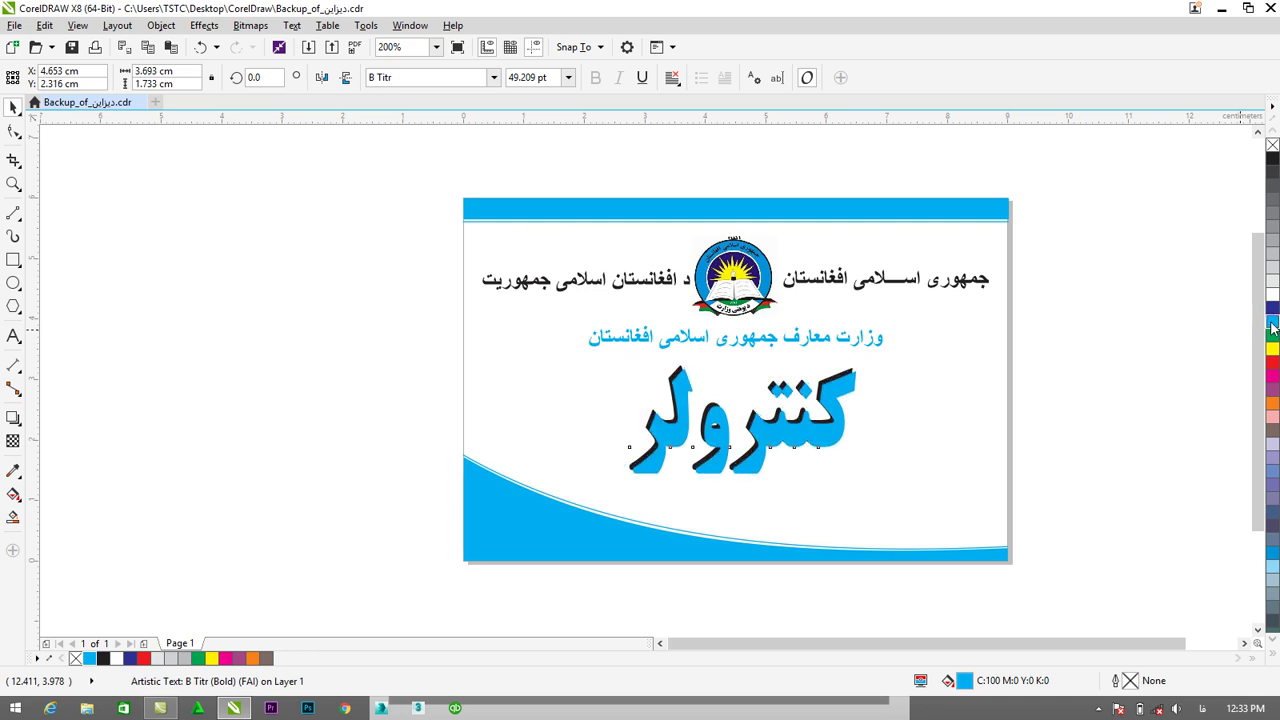
key("Down")
key("Left")
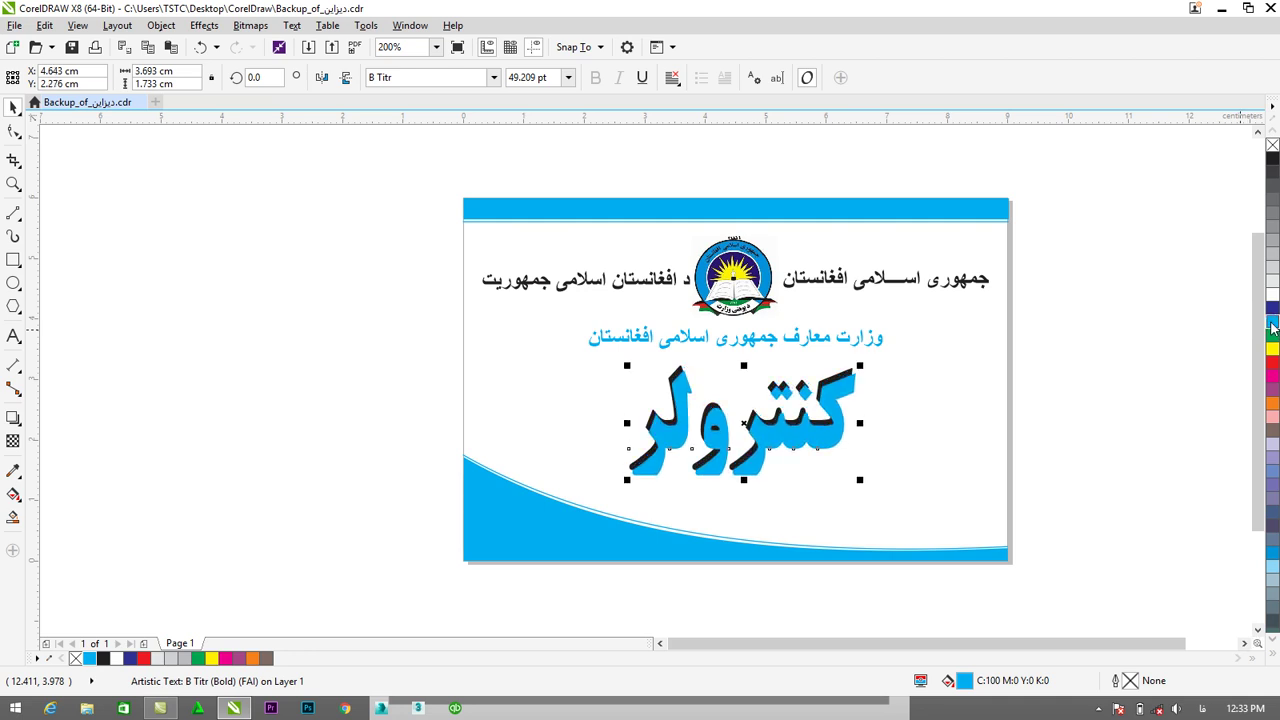
key("Left")
key("Up")
key("Up")
key("Up")
key("Up")
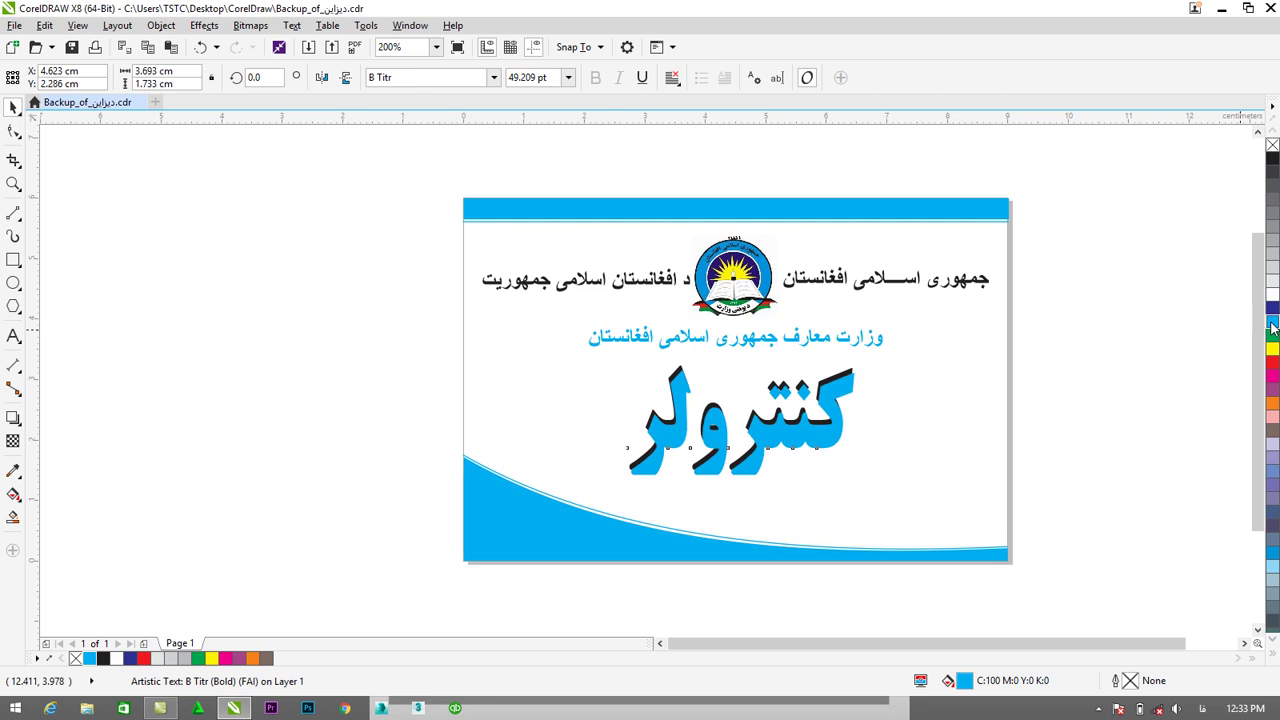
key("Right")
key("Down")
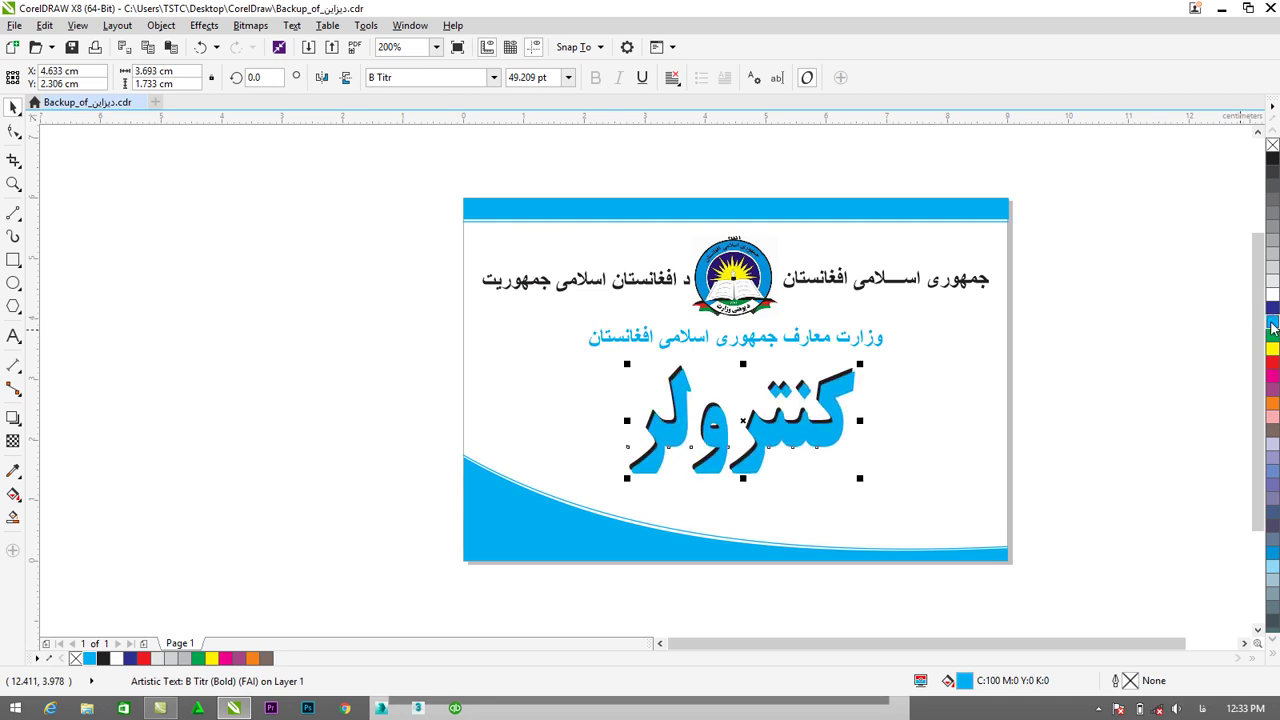
key("Up")
key("Up")
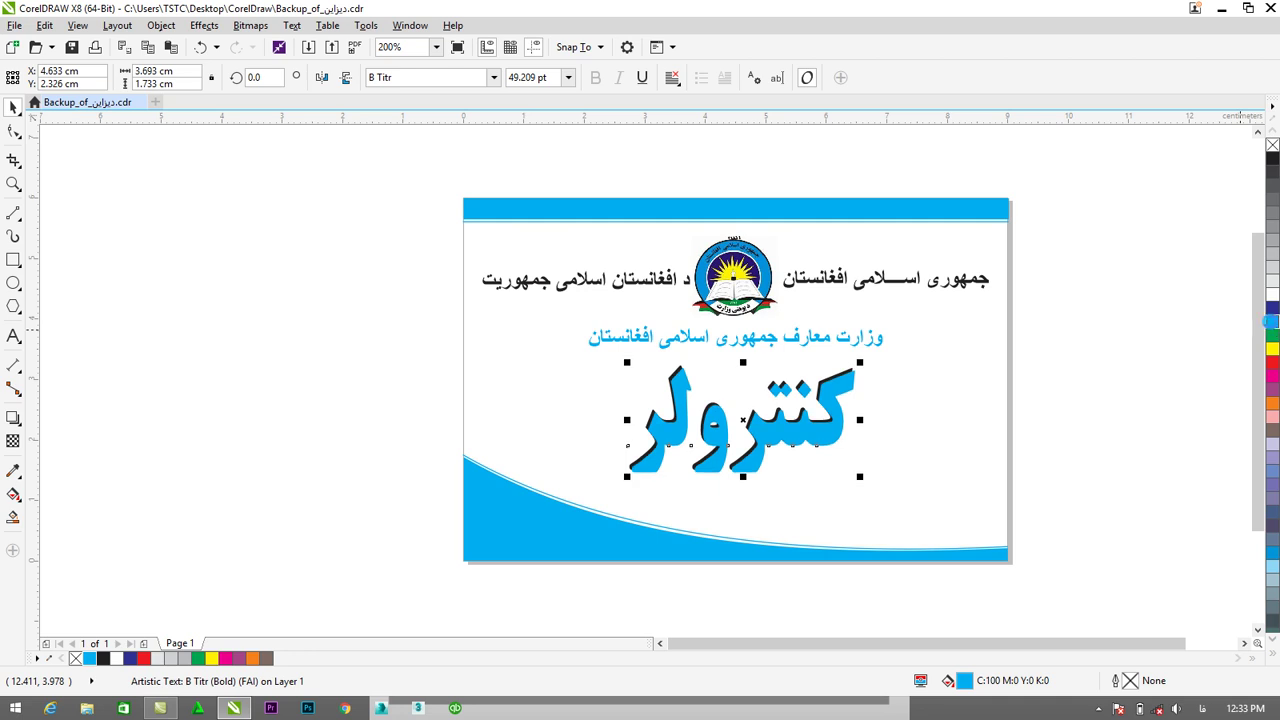
key("Right")
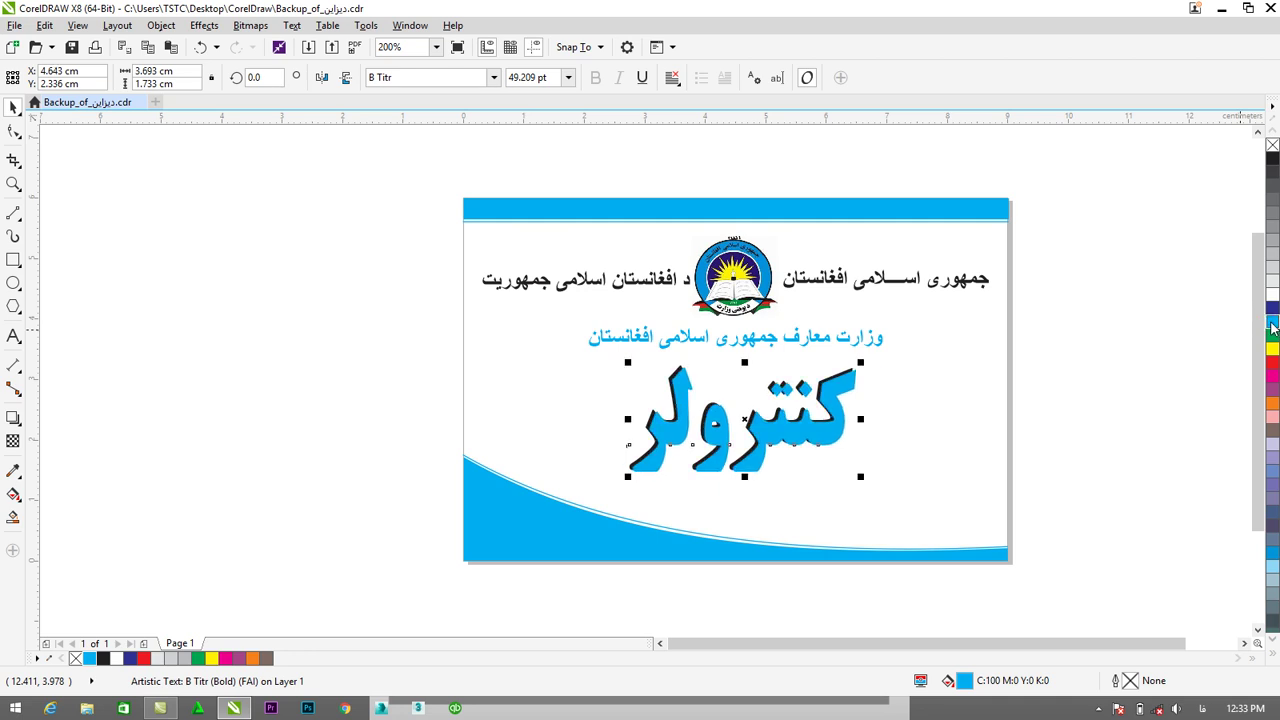
key("Left")
key("Up")
key("Down")
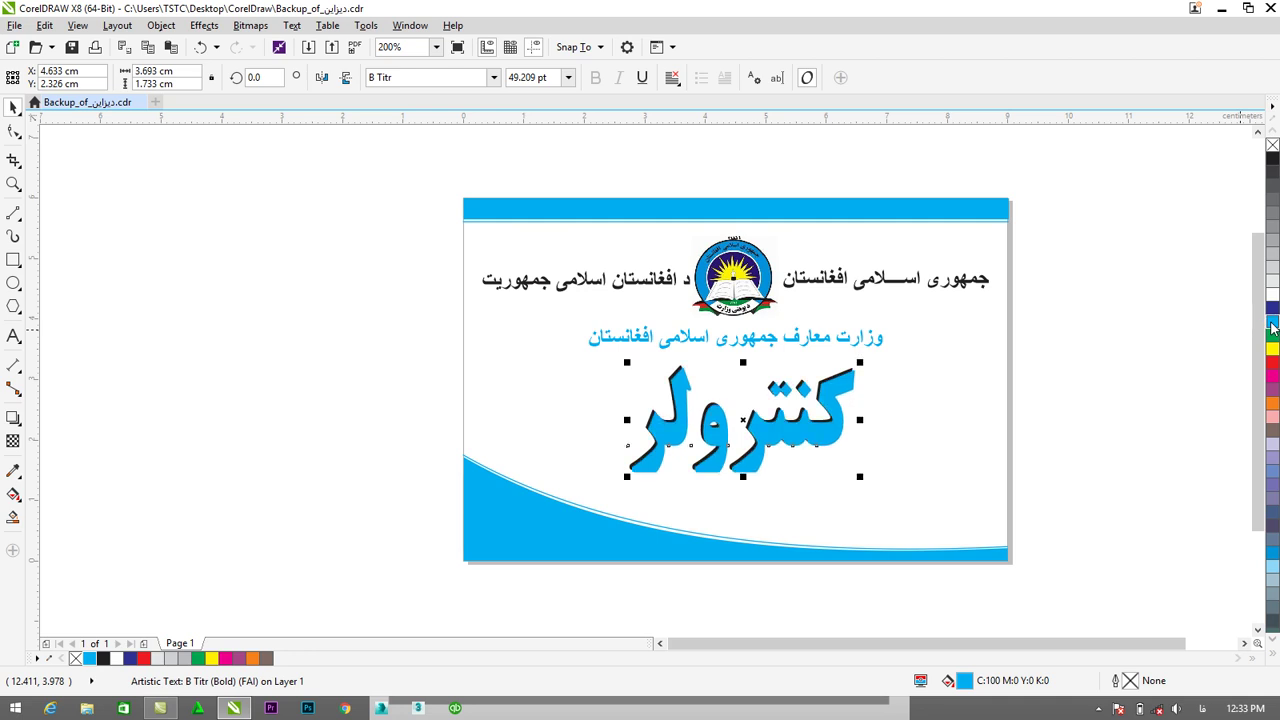
key("Escape")
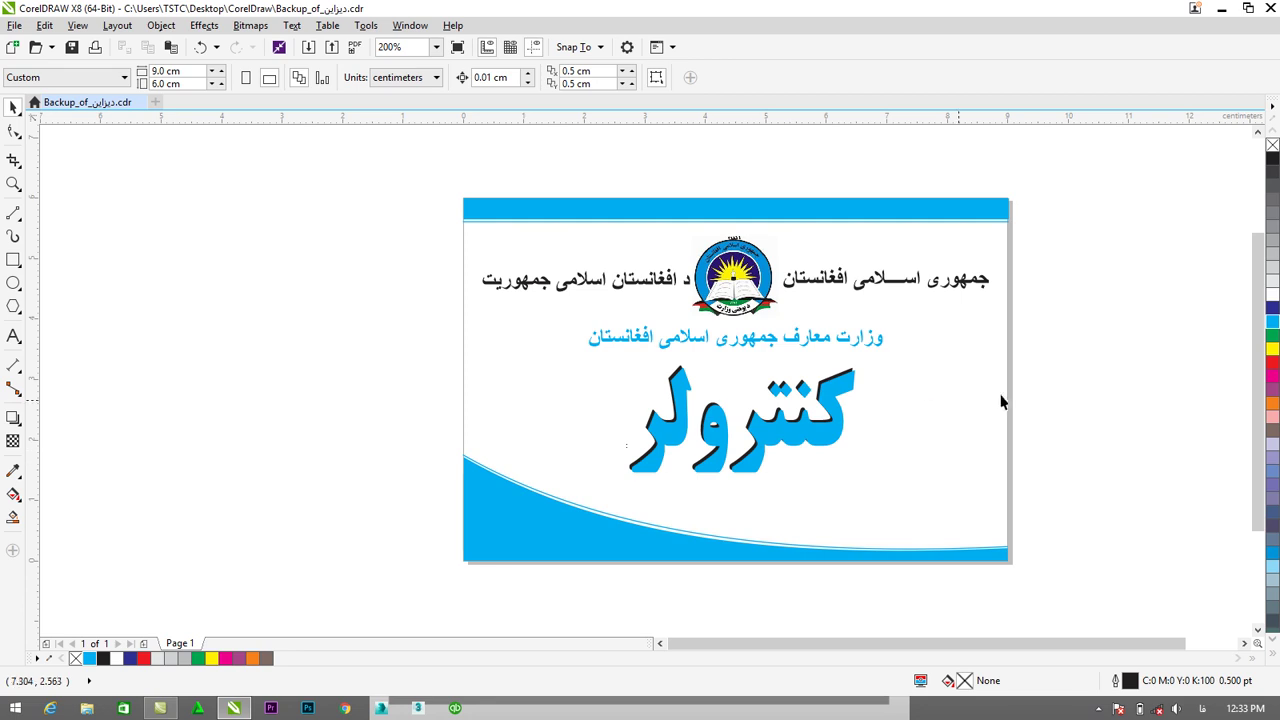
Reposition the cyan title copy to about X 4.59, Y 2.32 cm, undoing the unwanted moves.
left_click(791, 428)
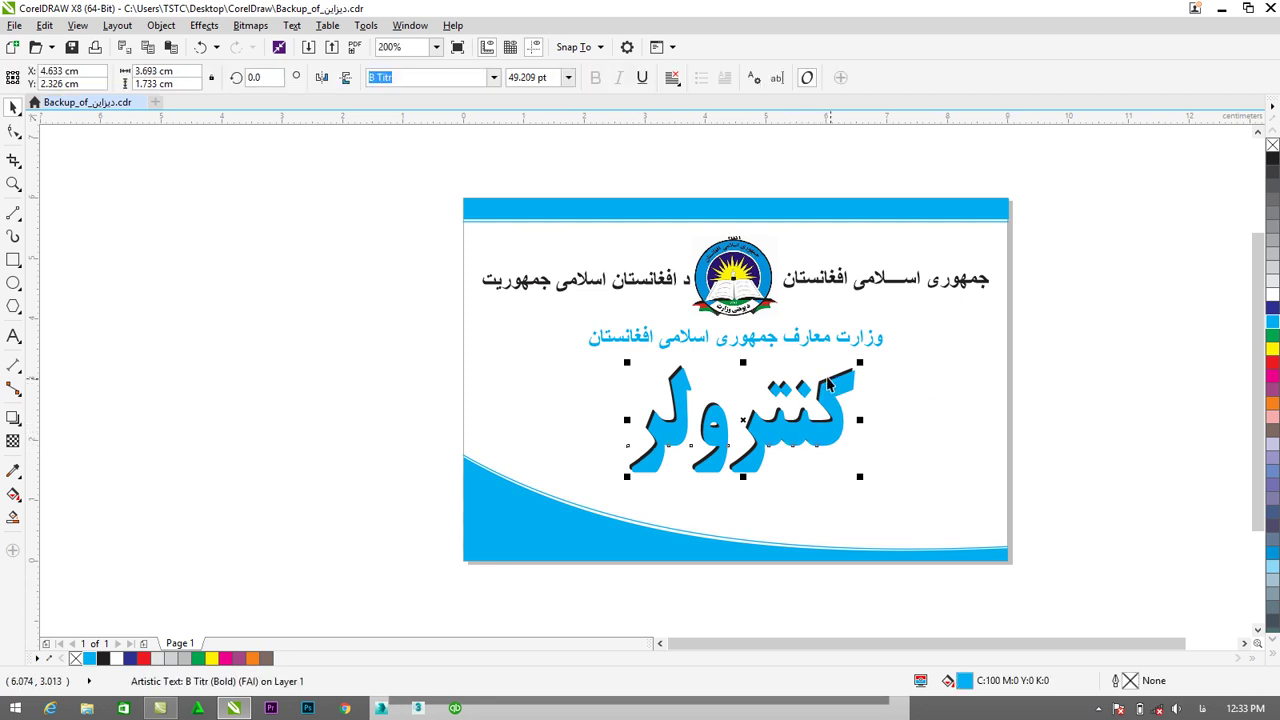
left_click_drag(827, 381, 785, 426)
left_click(1094, 351)
key("ctrl+z")
key("ctrl+z")
key("Left")
left_click_drag(784, 424, 784, 425)
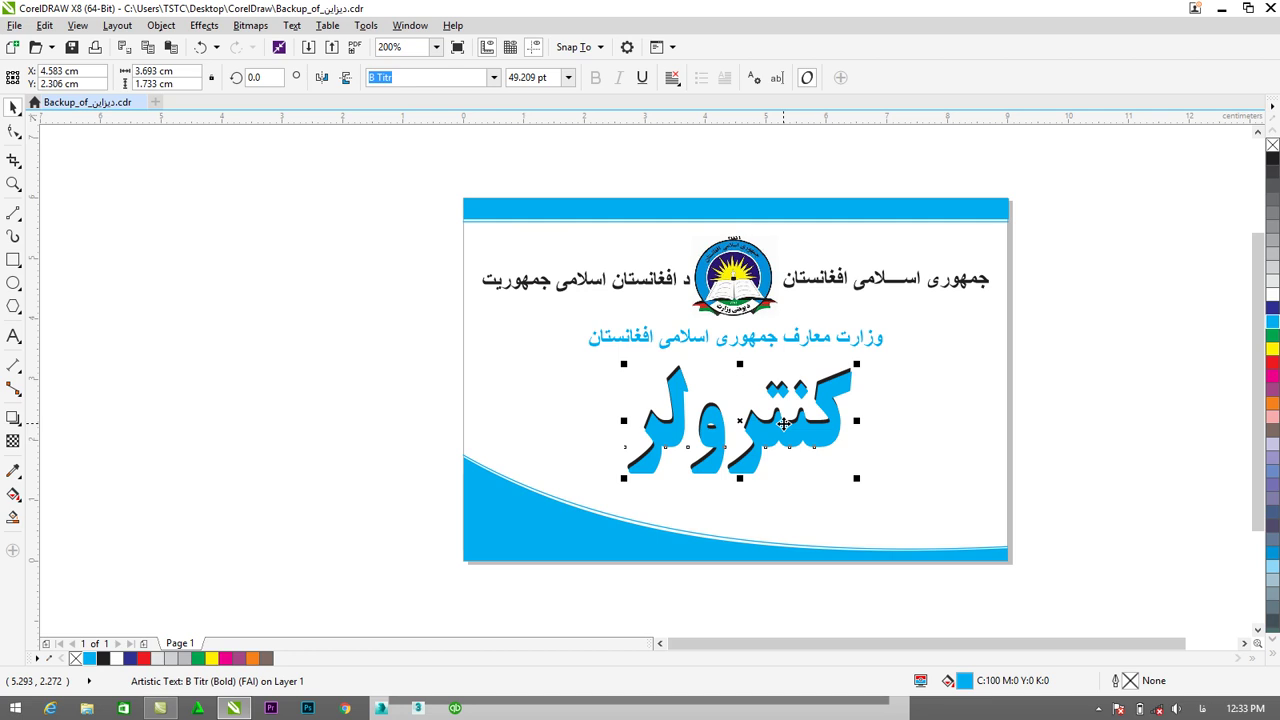
key("ctrl+z")
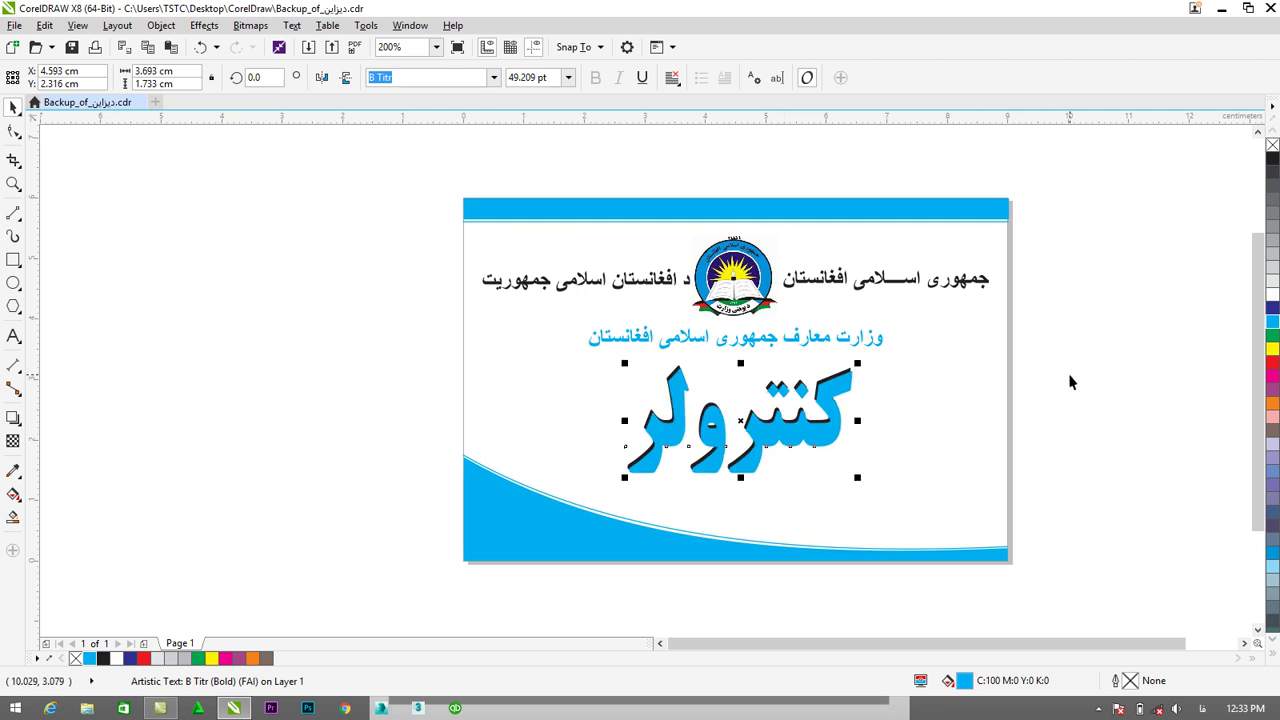
left_click(1145, 380)
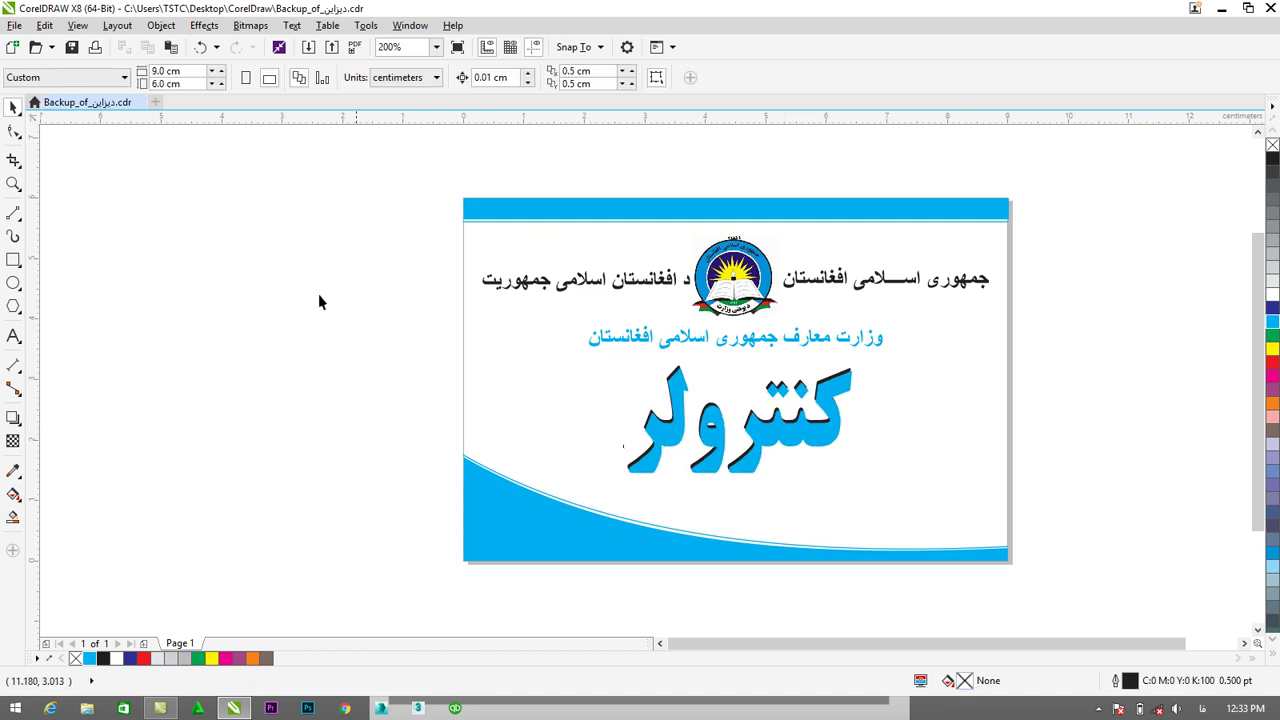
Draw a vertical line about 3.89 cm long on the card's left edge, from the top strip to the curve, with a cyan outline.
left_click(13, 213)
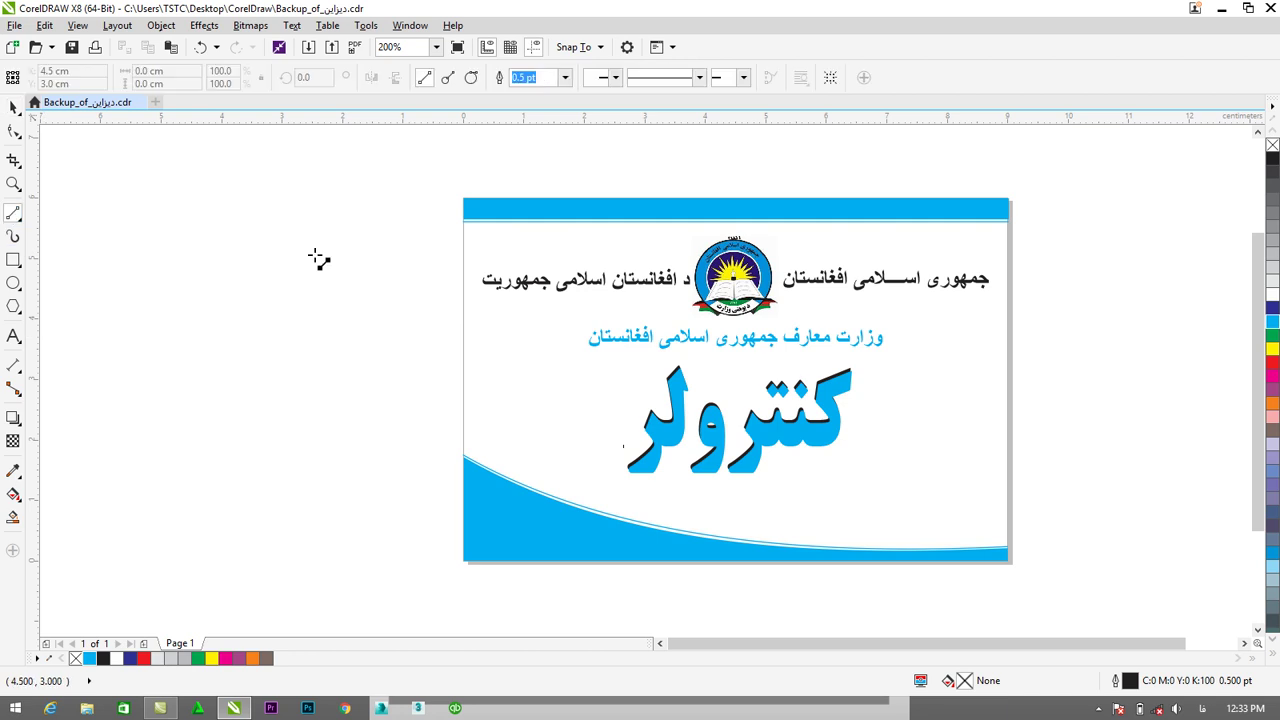
left_click(463, 221)
left_click(463, 458)
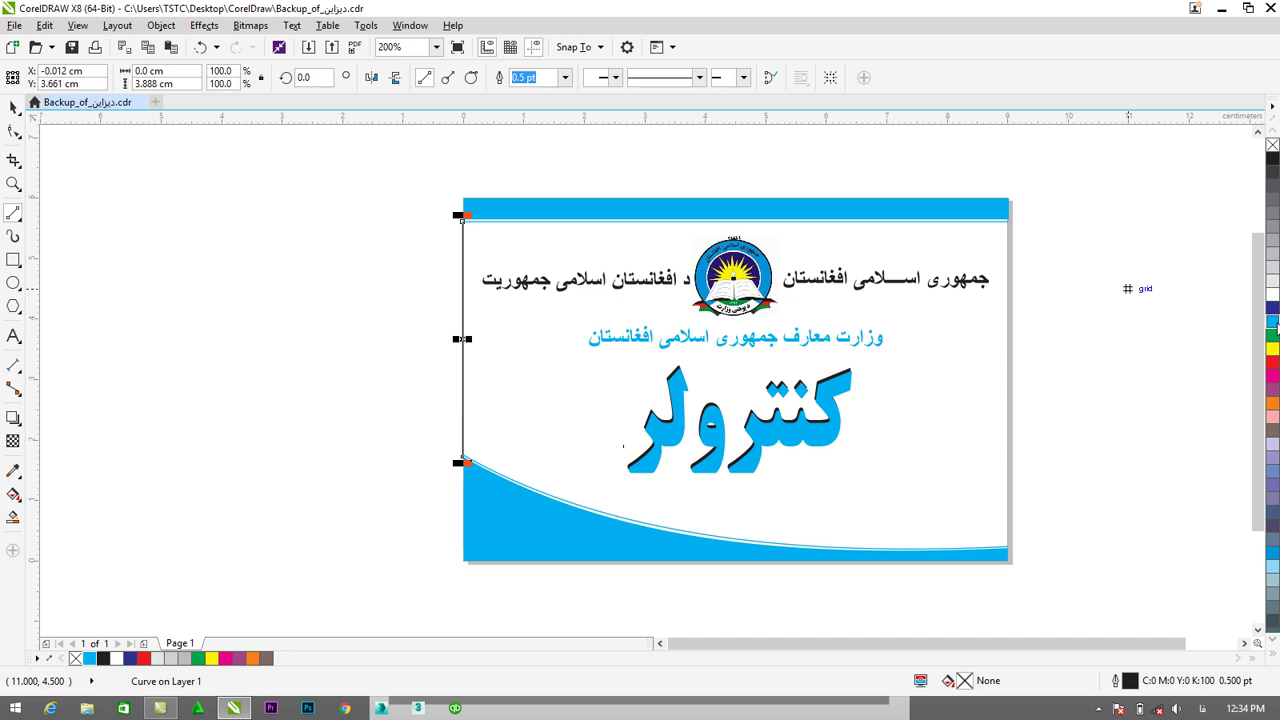
right_click(1274, 323)
left_click(13, 108)
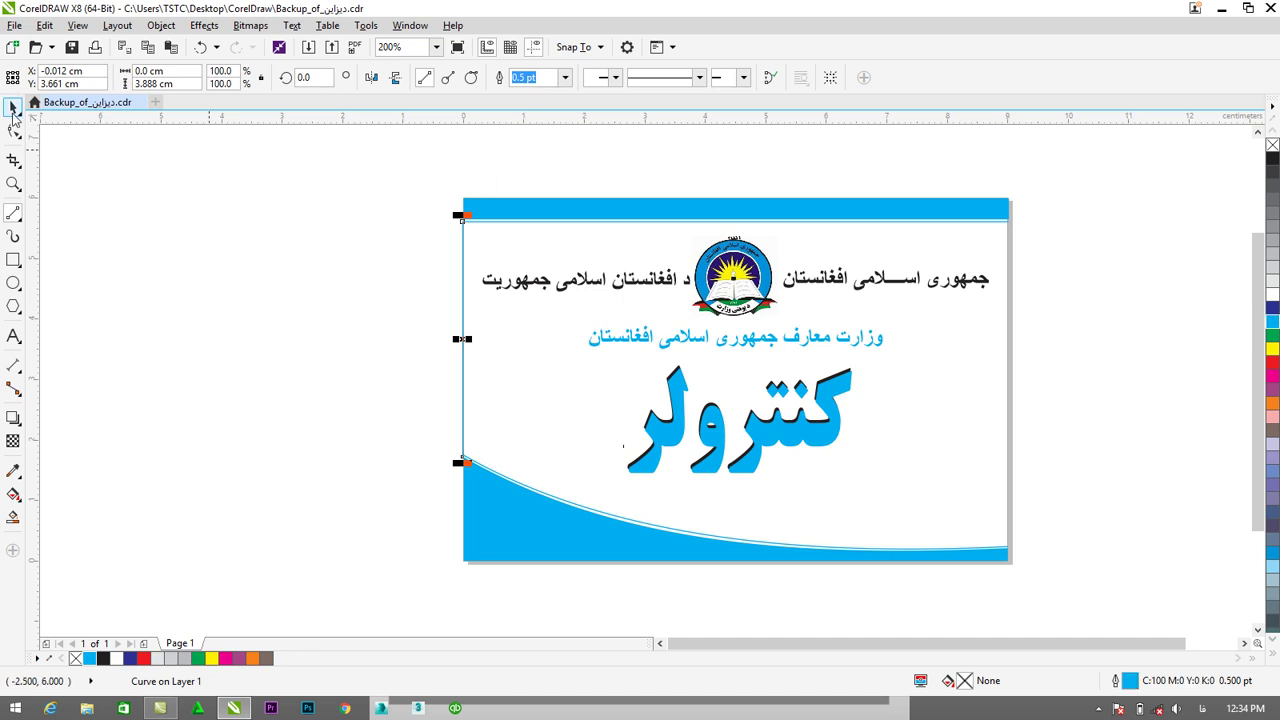
left_click(437, 385)
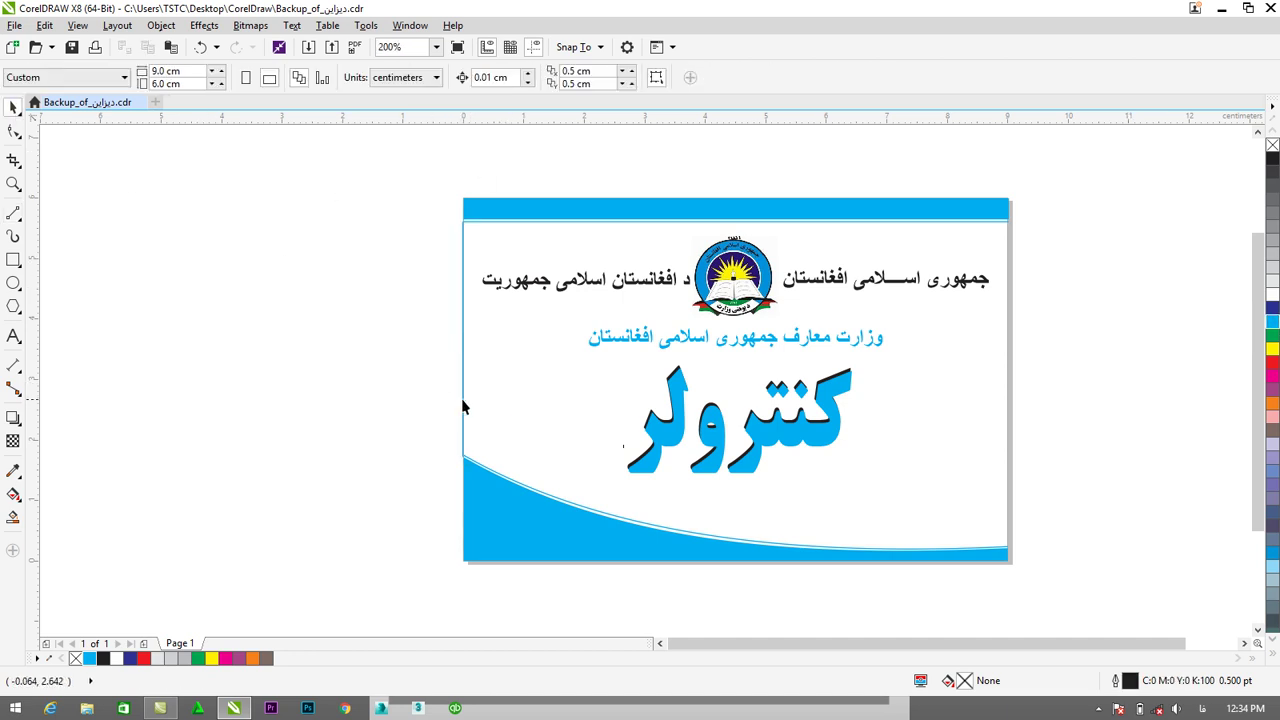
Nudge the vertical edge line just inside the card to about X 0.02, Y 3.67 cm.
left_click(461, 398)
key("Up")
key("Right")
key("Right")
key("Right")
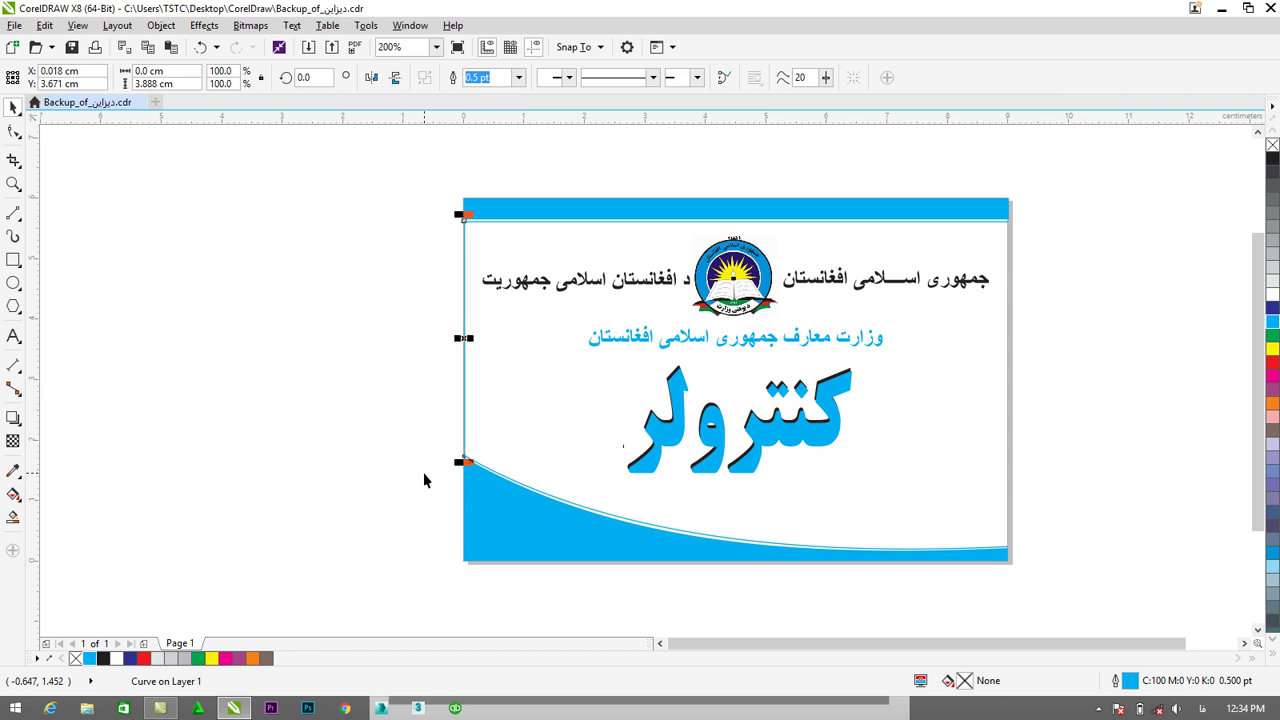
left_click(360, 462)
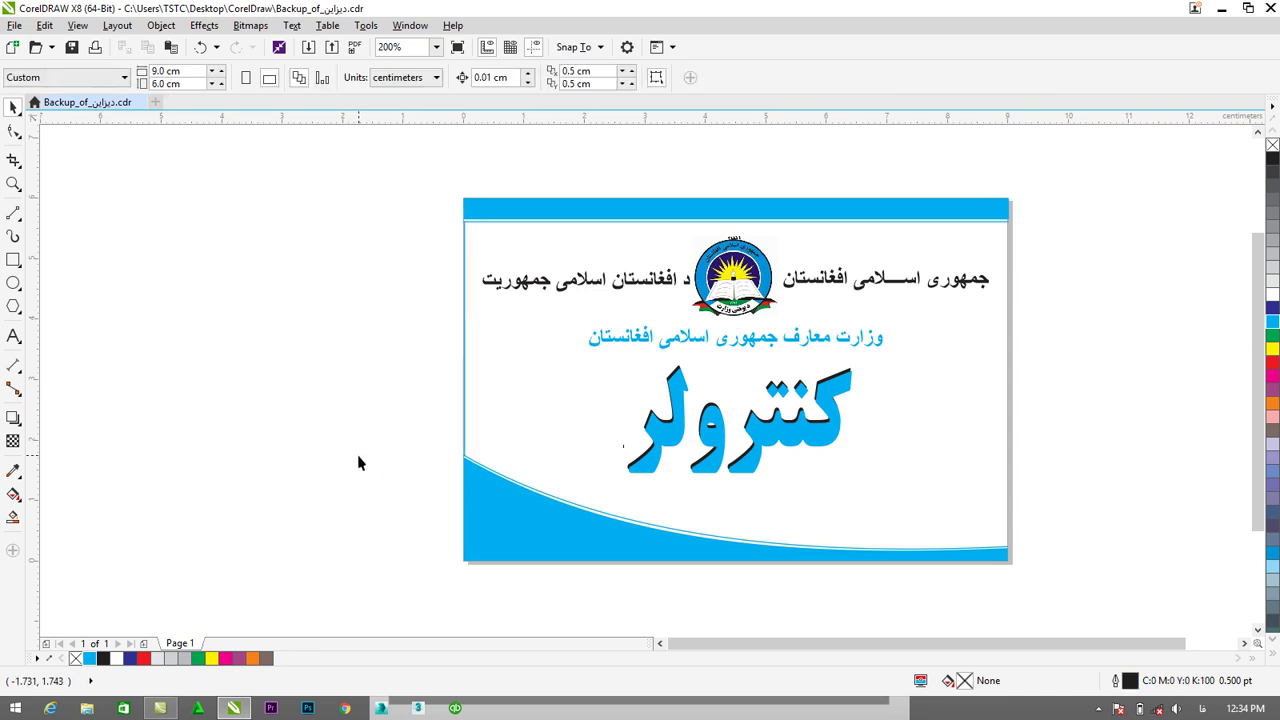
Duplicate the vertical cyan line and move the copy to the card's right edge at about X 9.0, Y 3.63 cm.
left_click(463, 405)
key("ctrl+d")
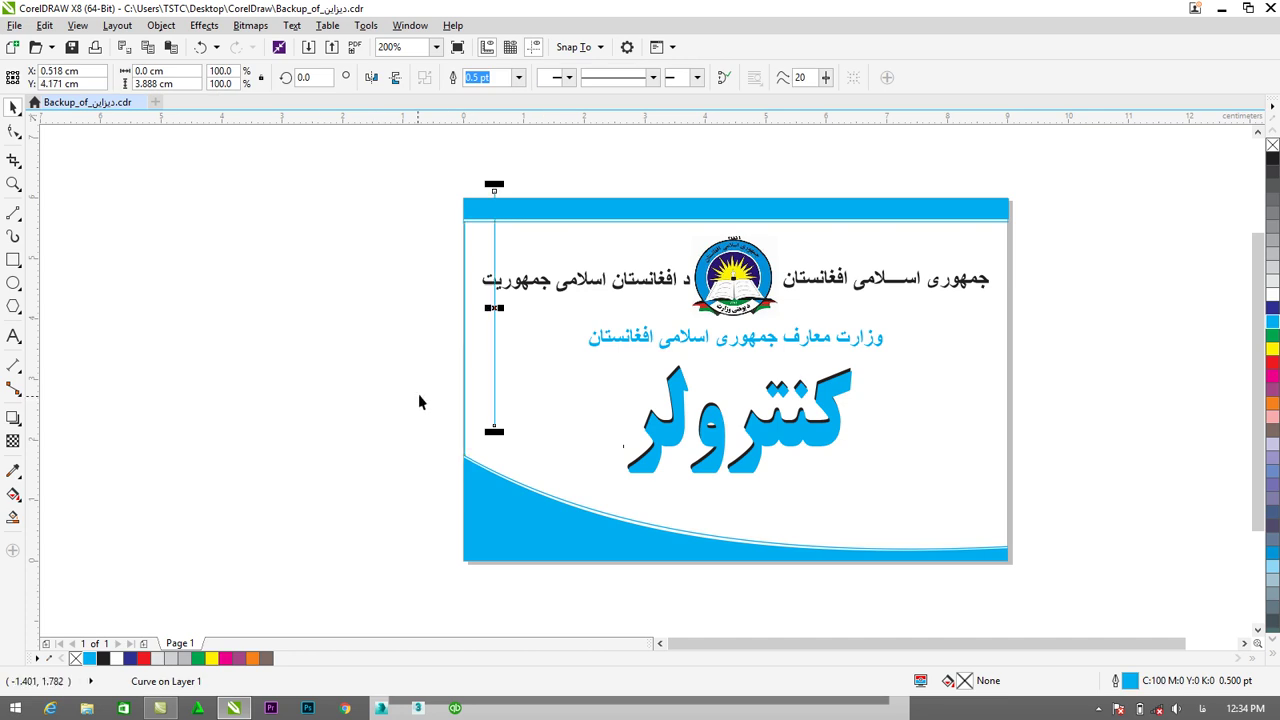
left_click_drag(494, 312, 1006, 347)
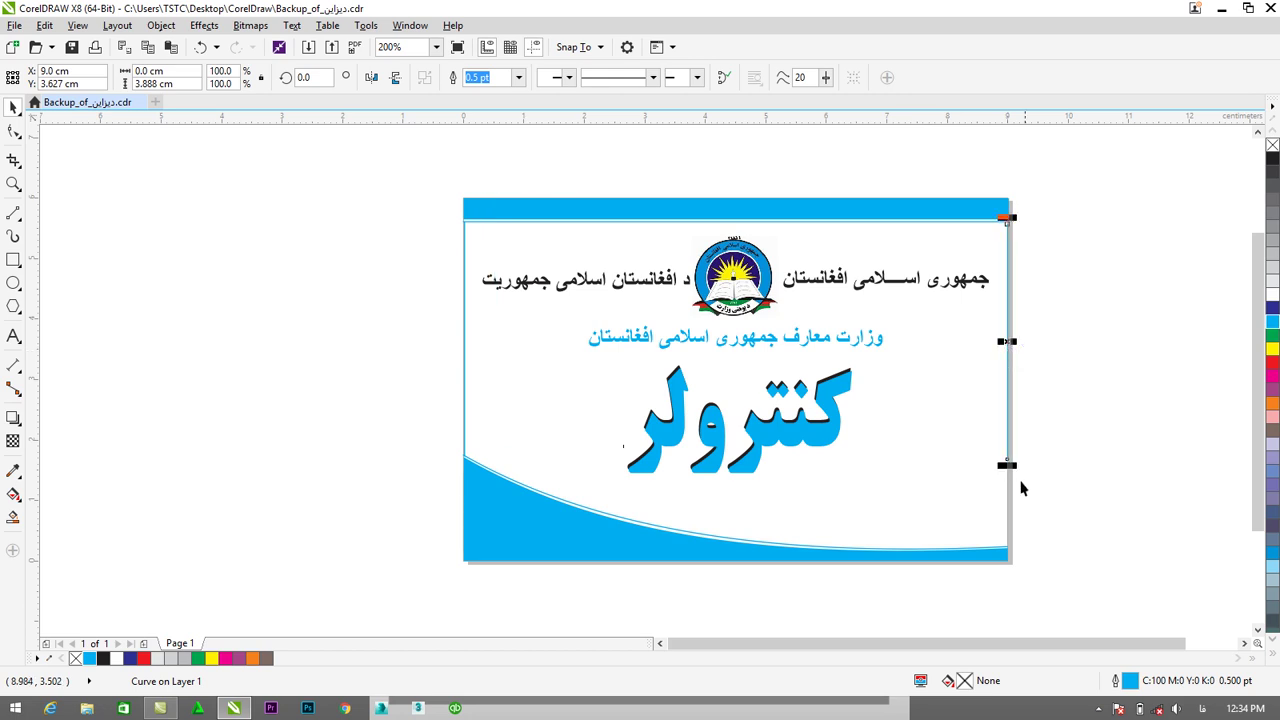
Stretch the card's right-edge cyan line so it spans from the top strip down to the bottom curve.
left_click_drag(1006, 465, 1006, 538)
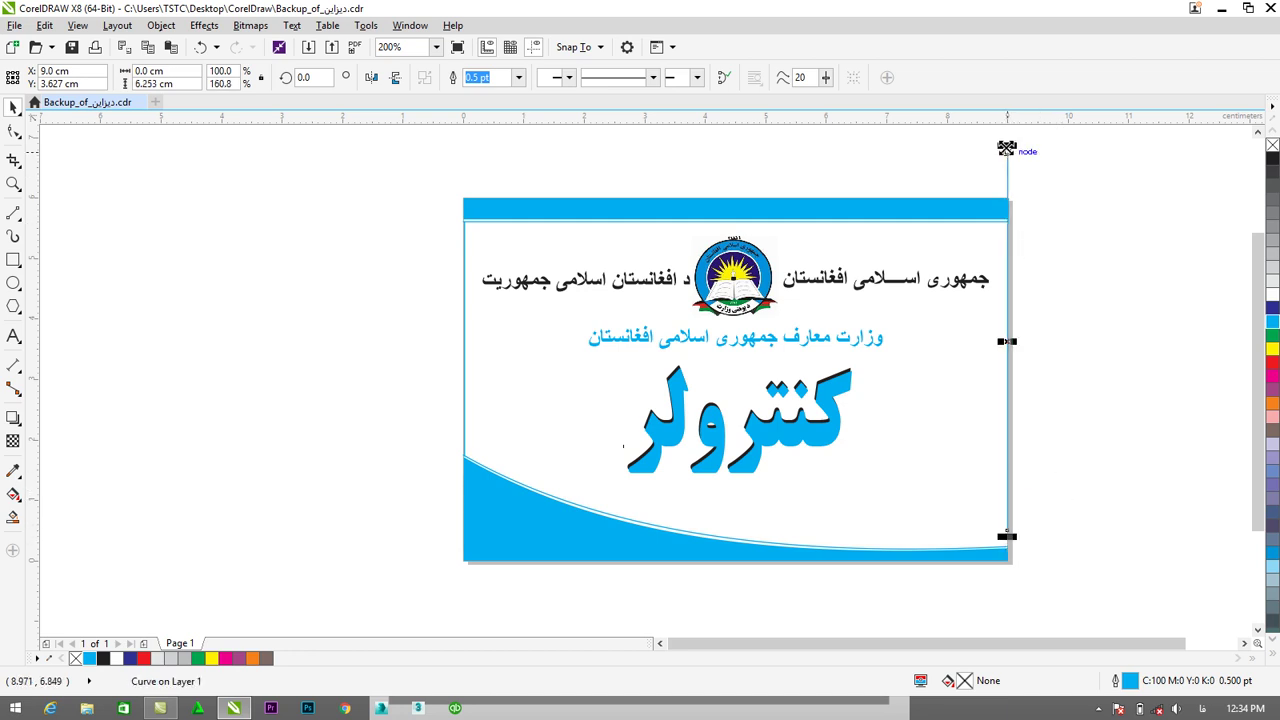
left_click_drag(1007, 147, 1010, 212)
left_click(1218, 443)
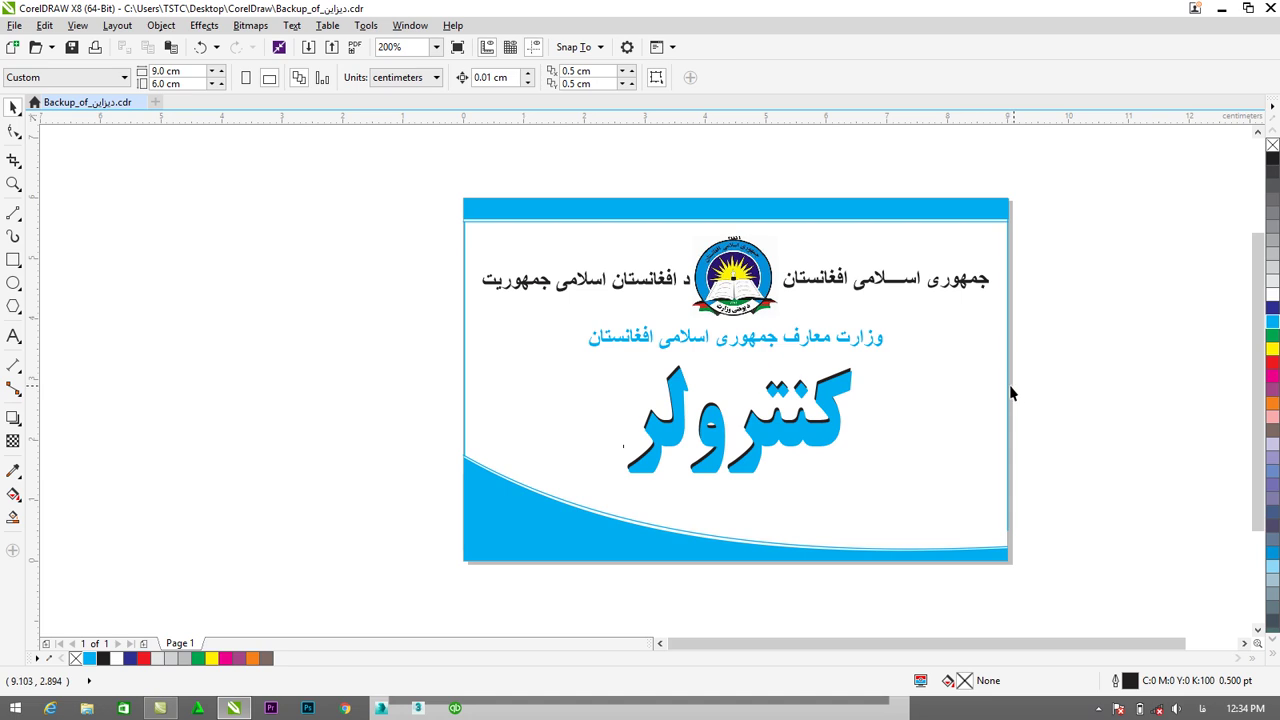
left_click(1008, 393)
left_click_drag(1007, 537, 1008, 553)
left_click(1078, 507)
Group all the card's objects and export the card to the Desktop as a JPG named "کنترول کارت".
left_click_drag(1081, 180, 396, 606)
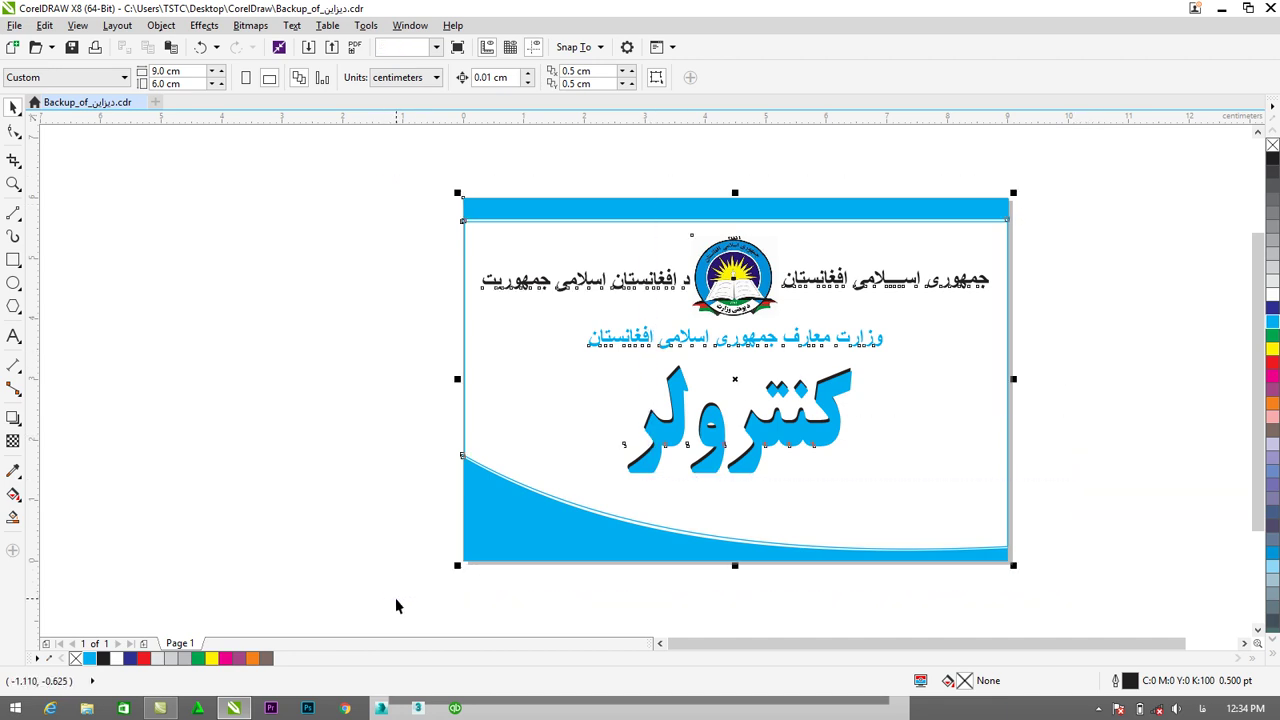
key("ctrl+g")
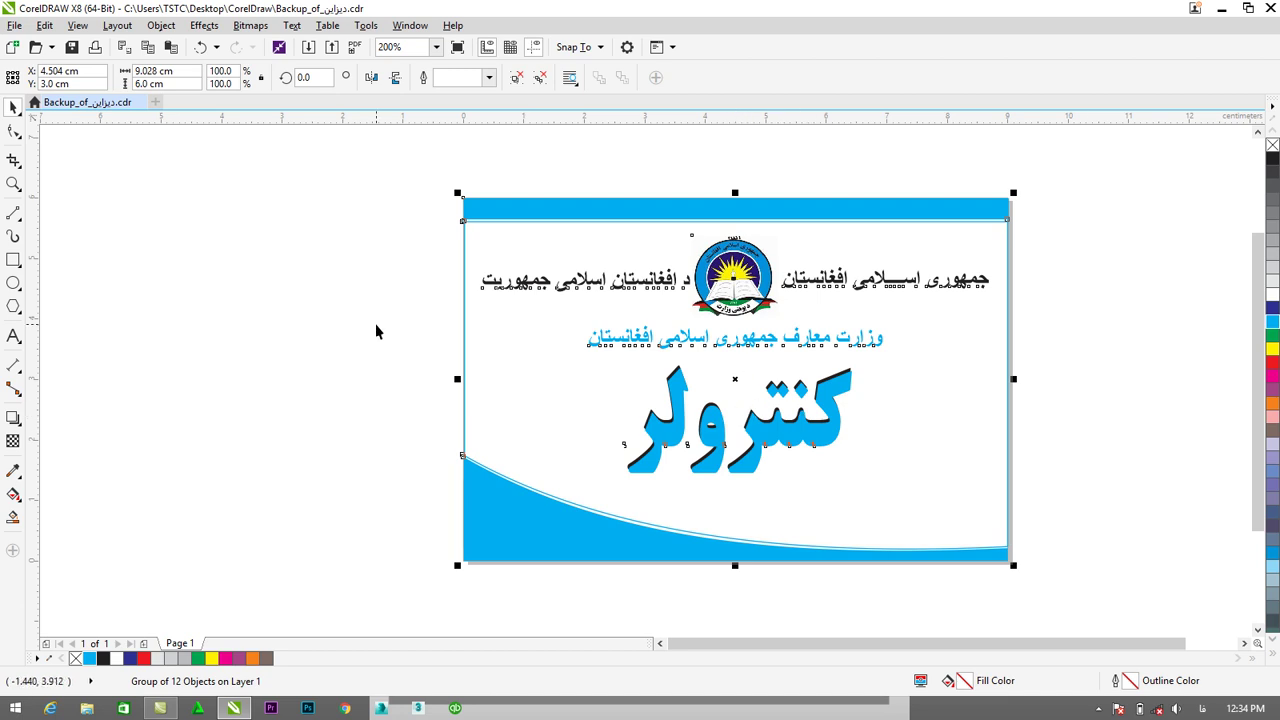
key("ctrl+e")
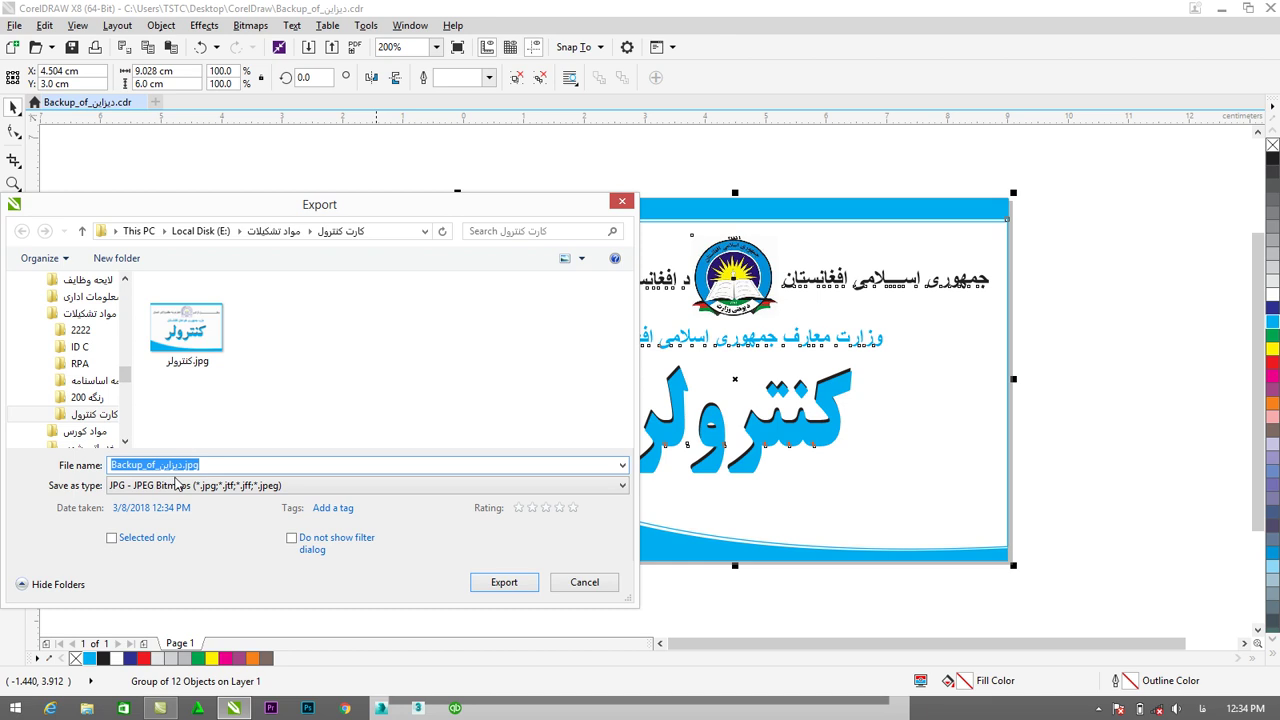
type("کنترول کارت")
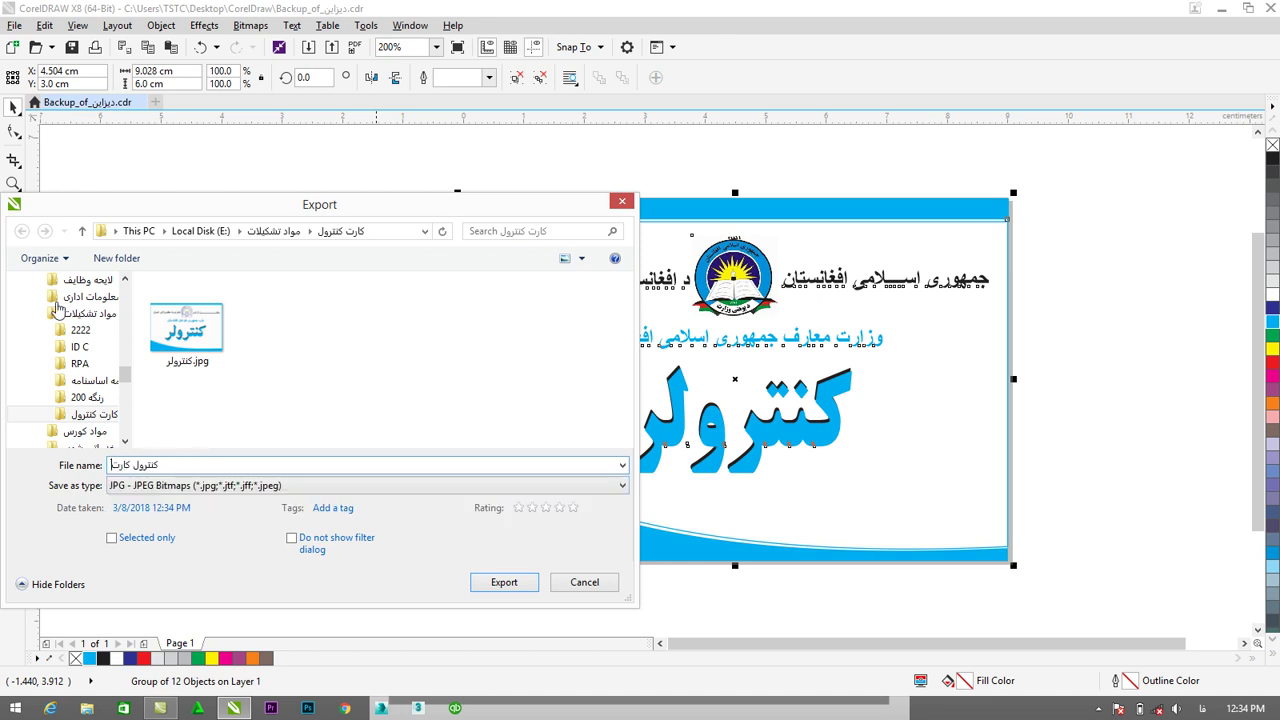
left_click_drag(126, 372, 126, 285)
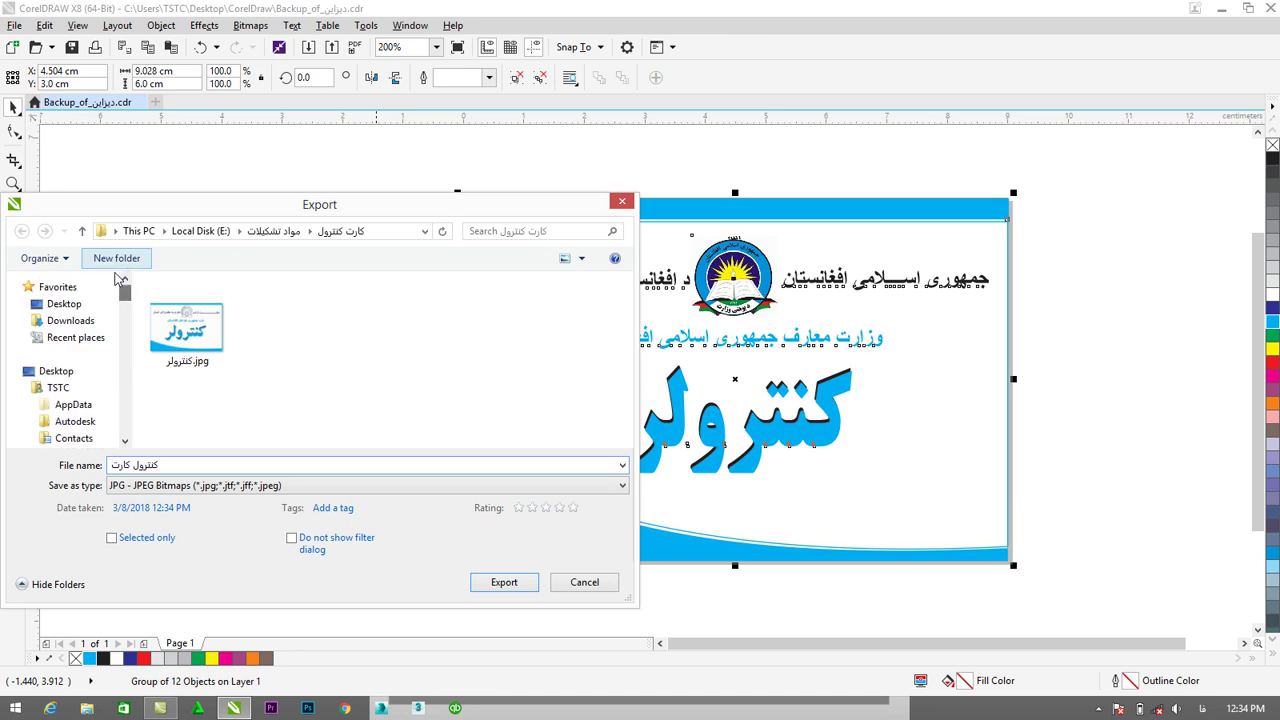
left_click(72, 304)
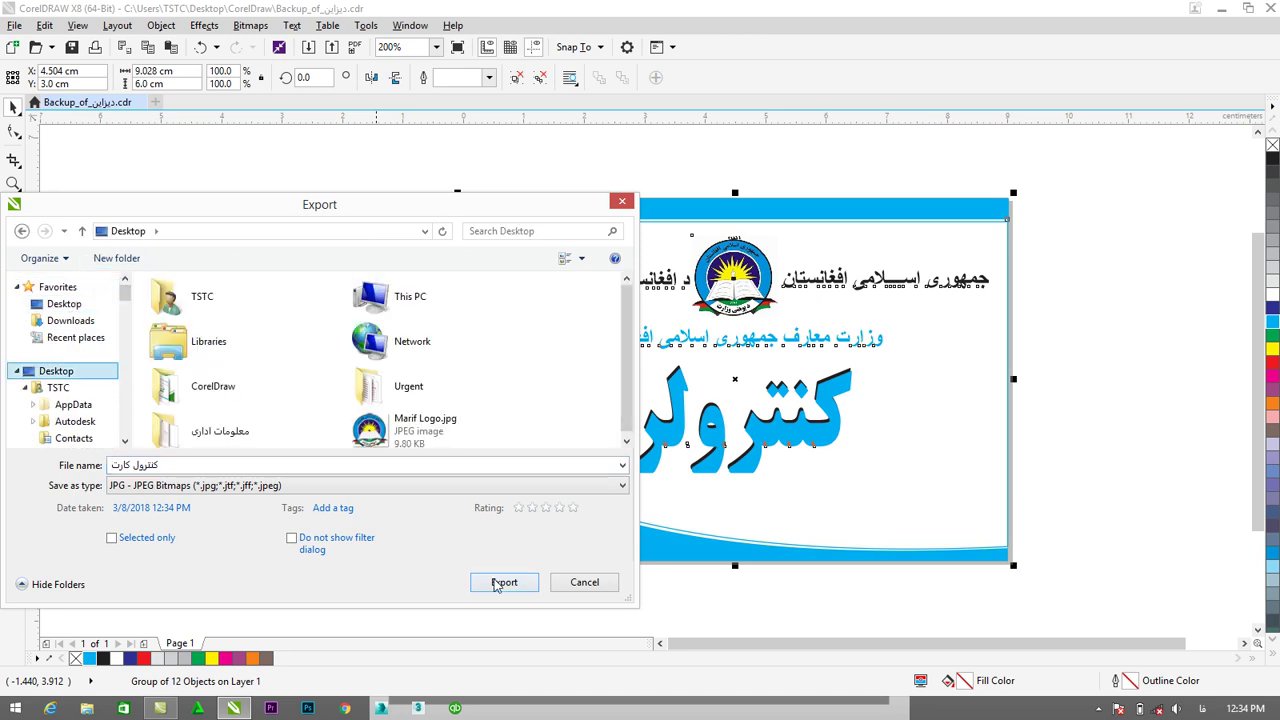
left_click(503, 582)
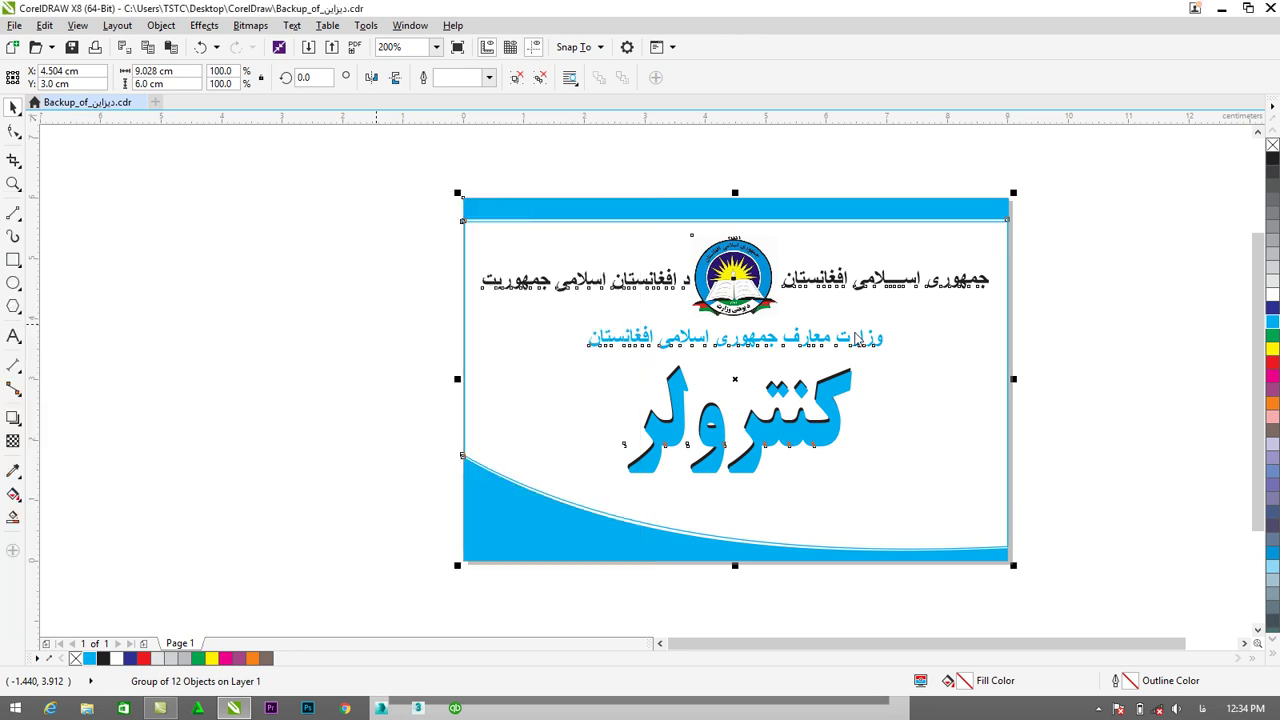